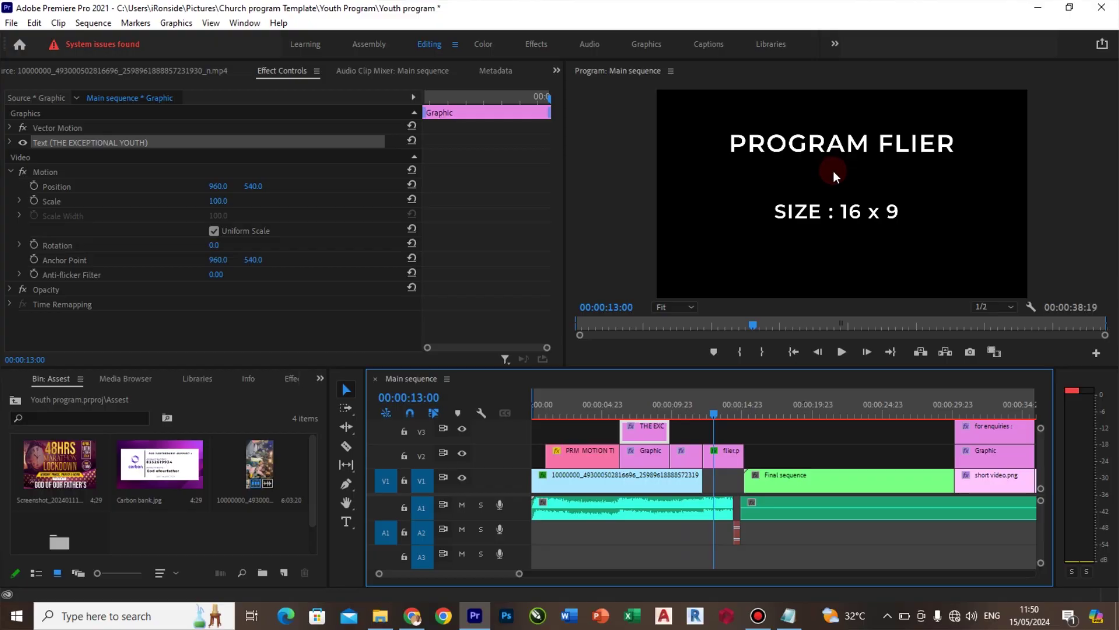
Place the 48HRS flier screenshot on track V2 over the PROGRAM FLIER placeholder
left_click_drag(502, 445, 736, 456)
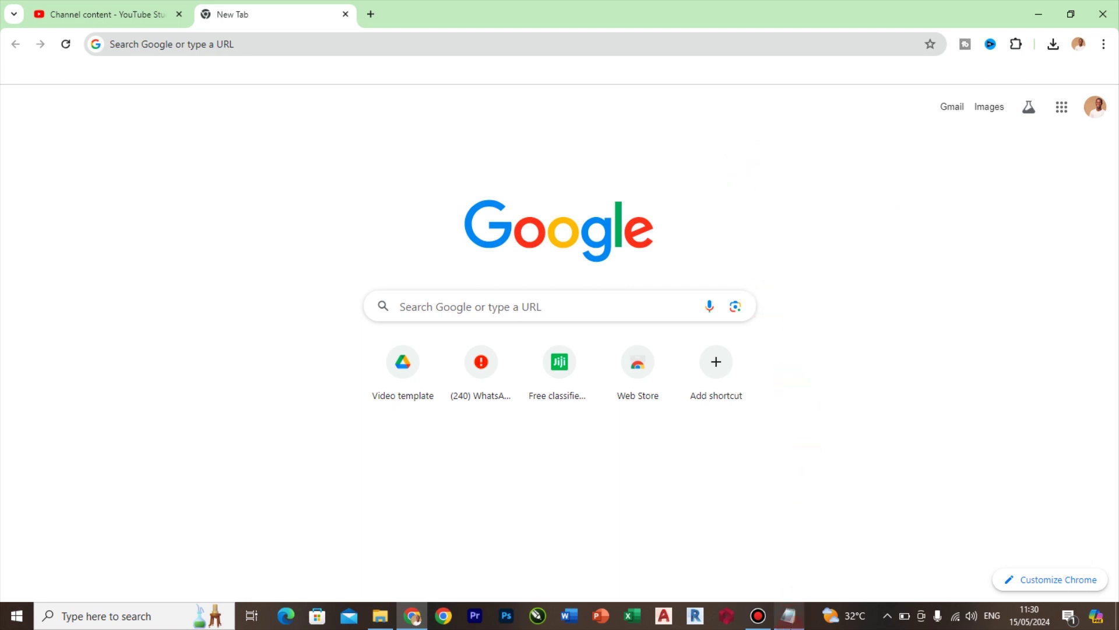
Copy the shared Drive link from Notepad and load it in Chrome to reach the Video template folder
left_click(788, 615)
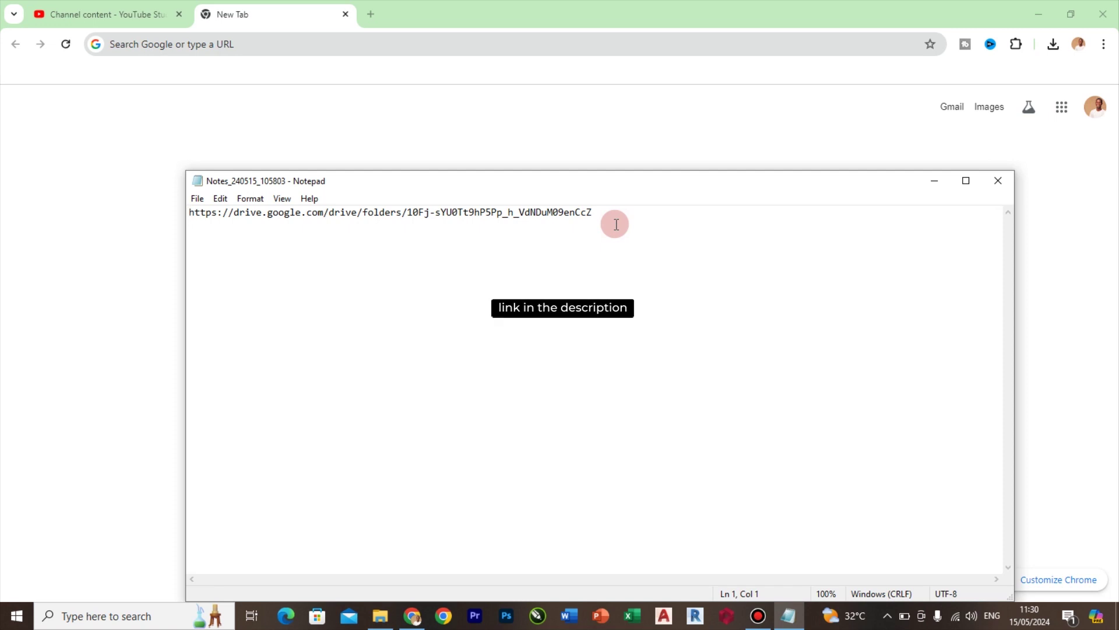
left_click_drag(616, 224, 152, 185)
key("ctrl+c")
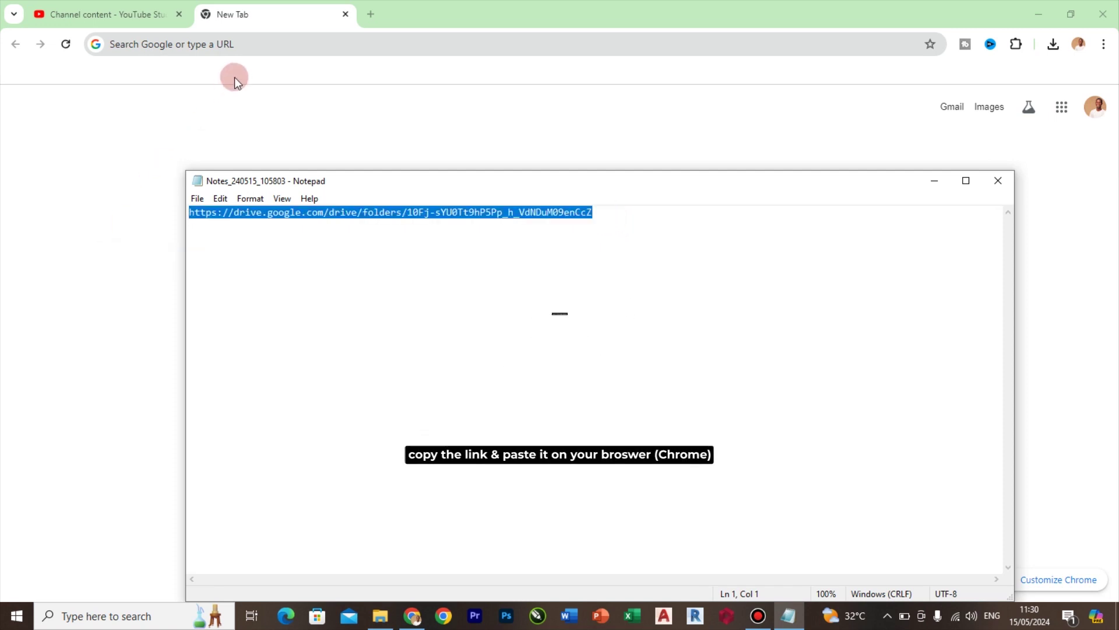
left_click(257, 51)
key("ctrl+v")
key("Return")
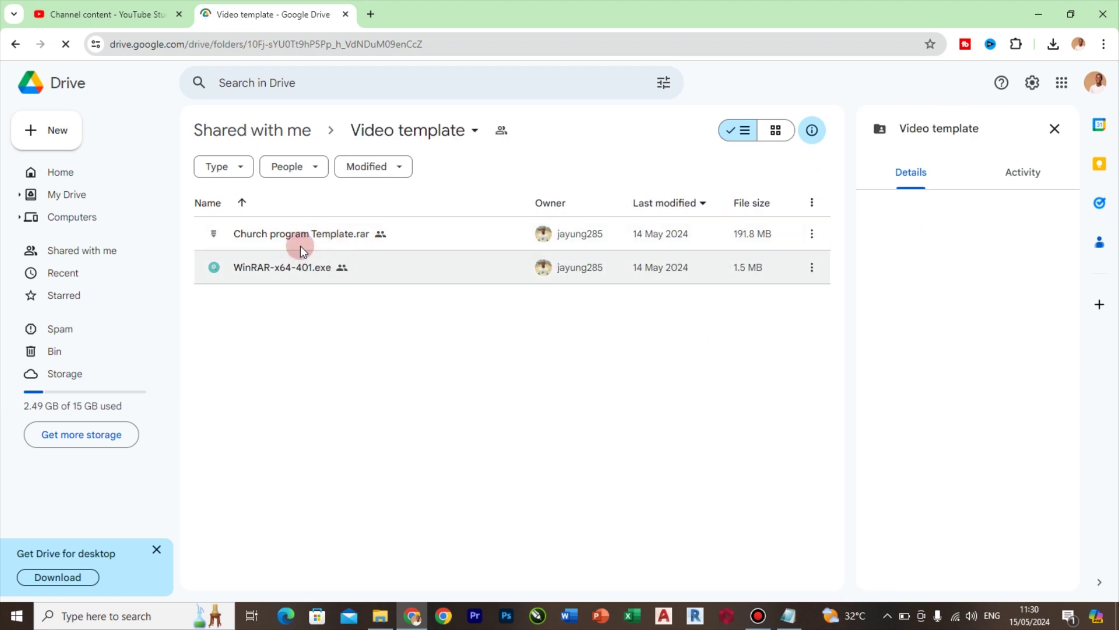
Download Church program Template.rar from Drive past the virus-scan warning and check its progress
left_click(812, 235)
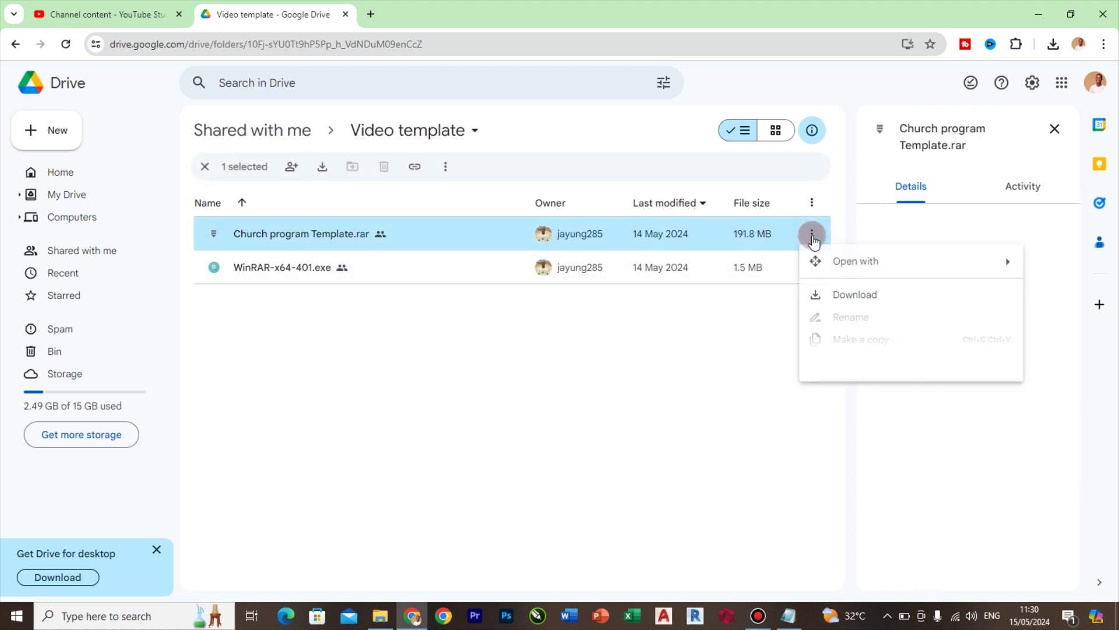
left_click(855, 298)
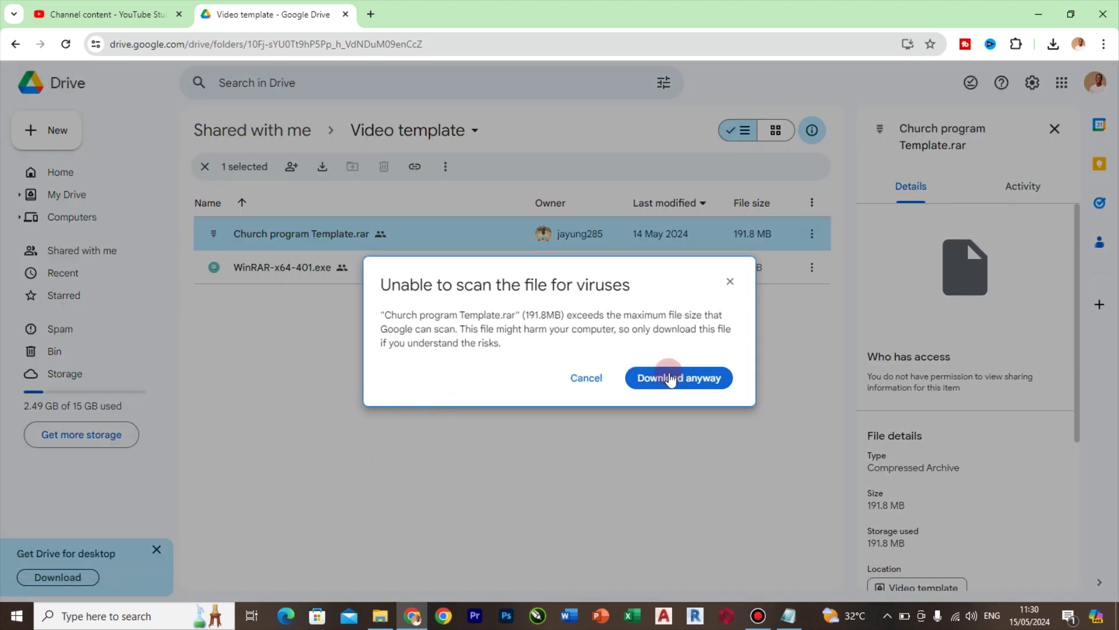
left_click(670, 378)
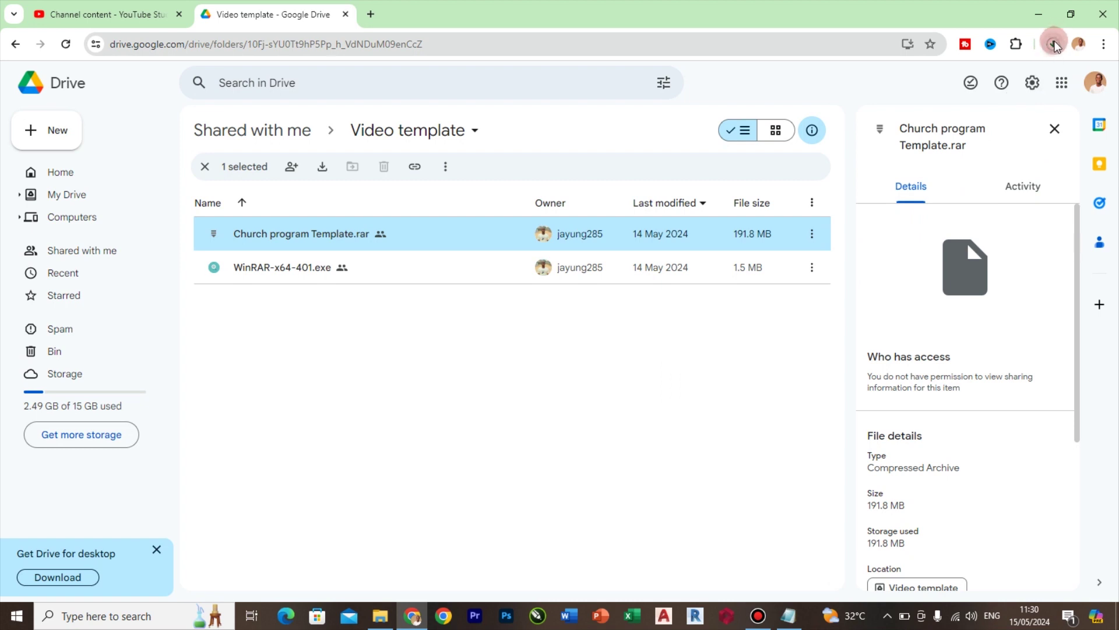
left_click(1053, 45)
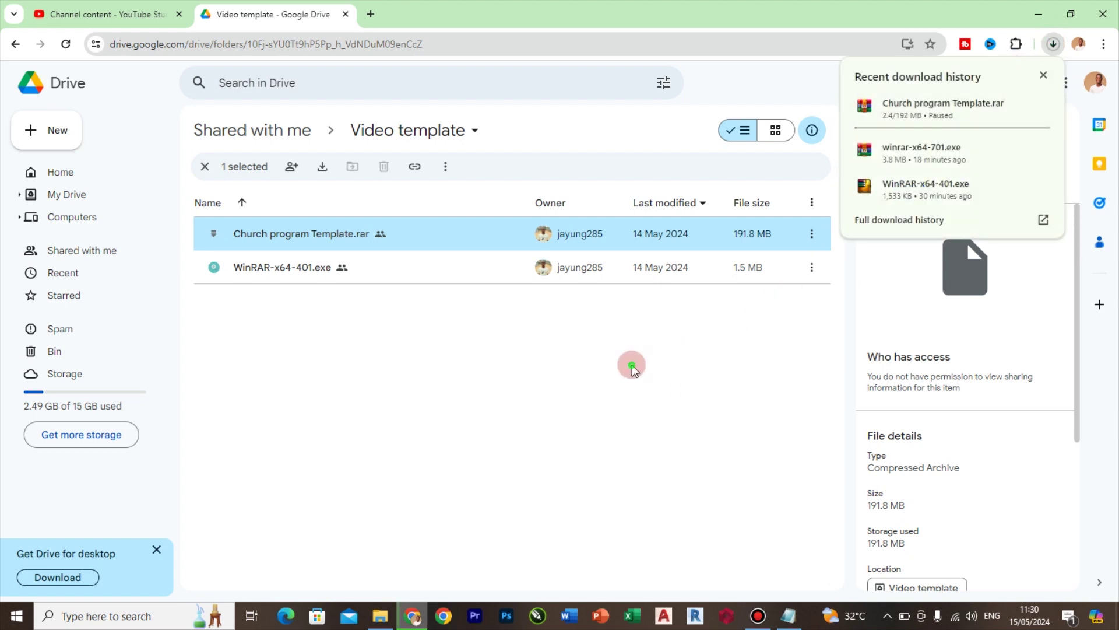
left_click(505, 325)
Search Google for winrar and go to the official win-rar.com site
left_click(370, 14)
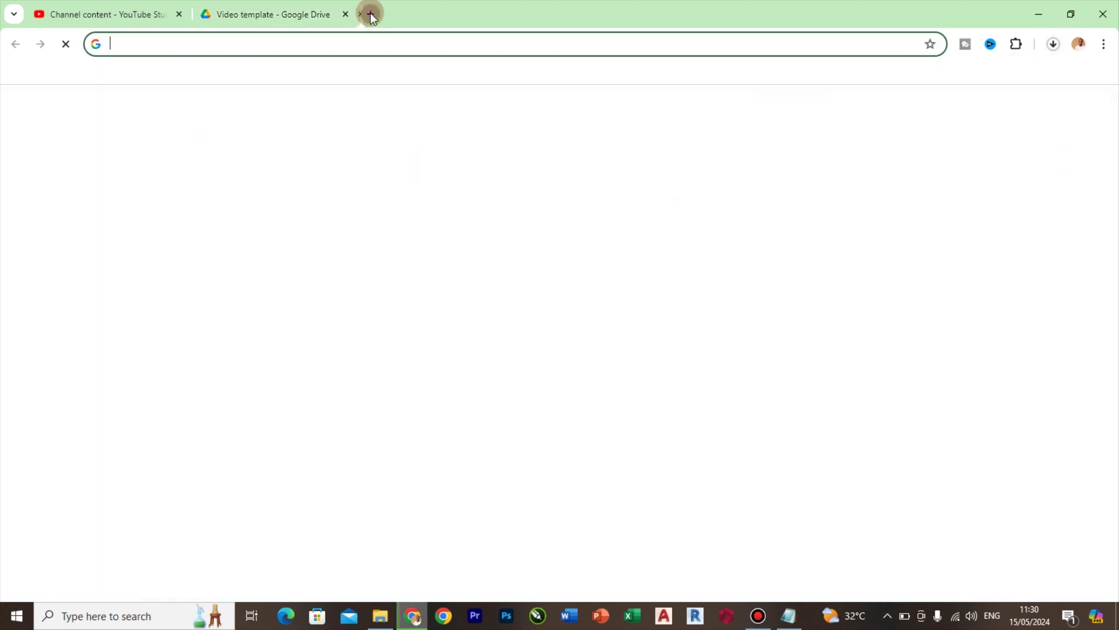
type("winrar")
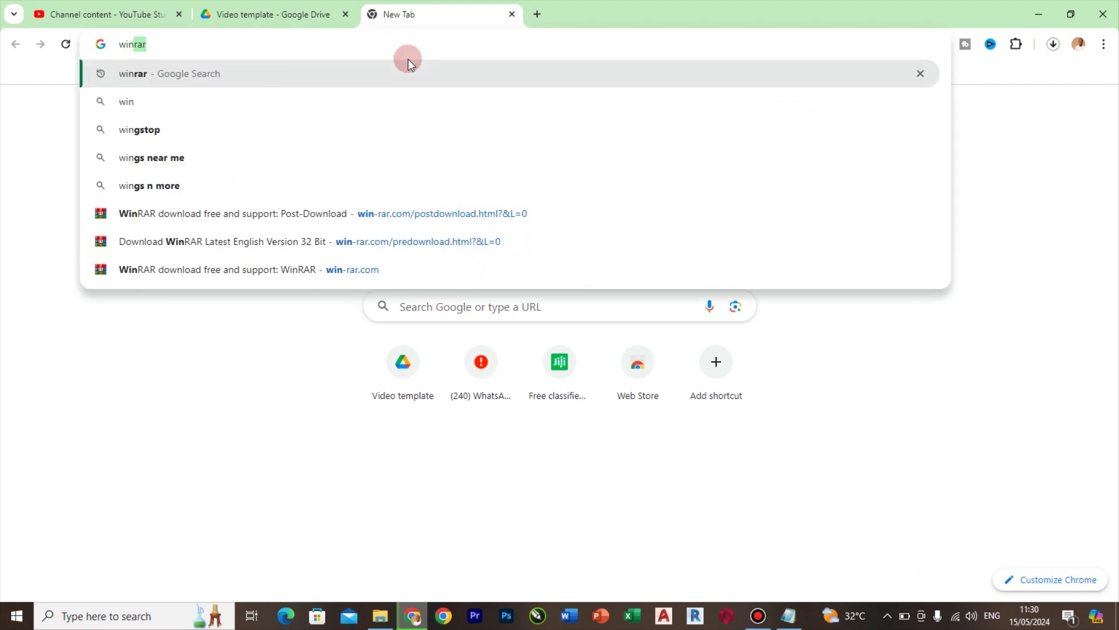
key("Return")
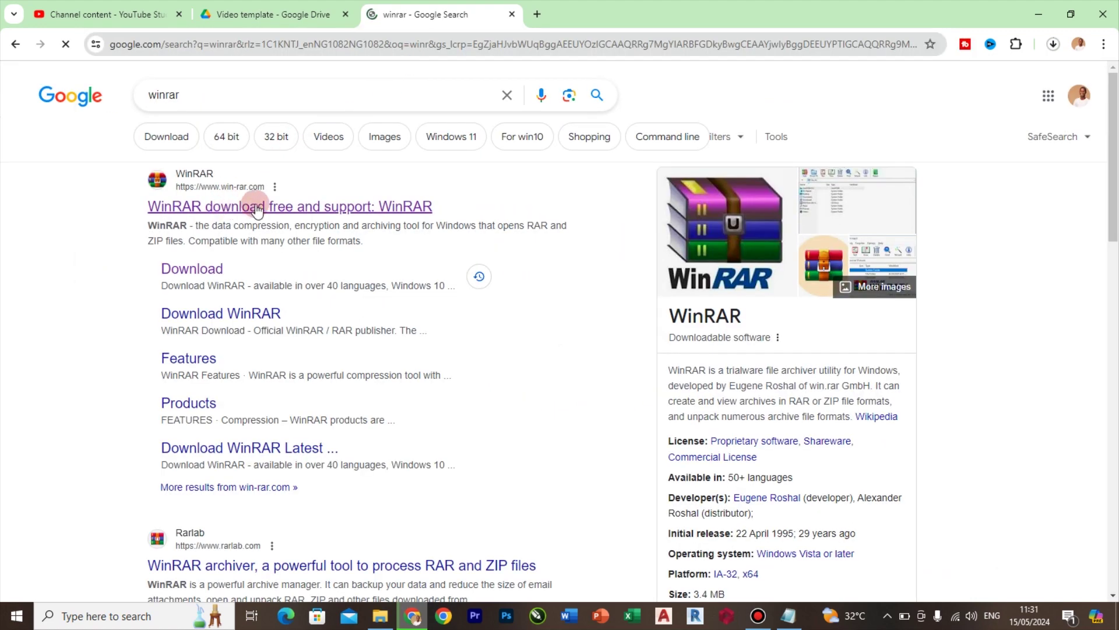
left_click(243, 209)
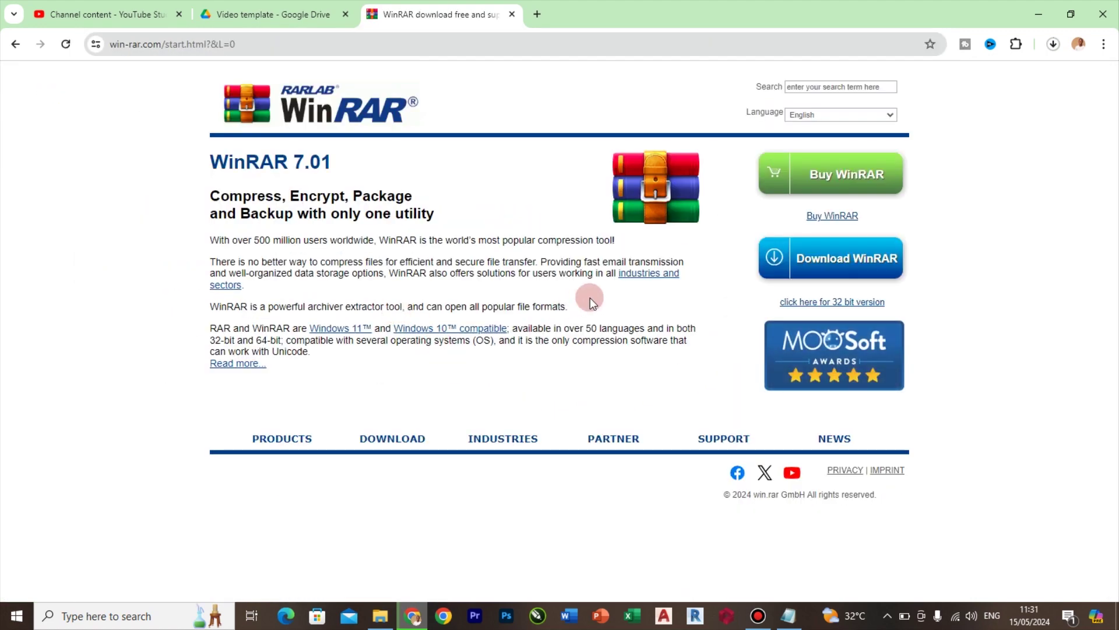
Download the WinRAR x64 7.01 installer and show it in the Downloads folder
left_click(839, 267)
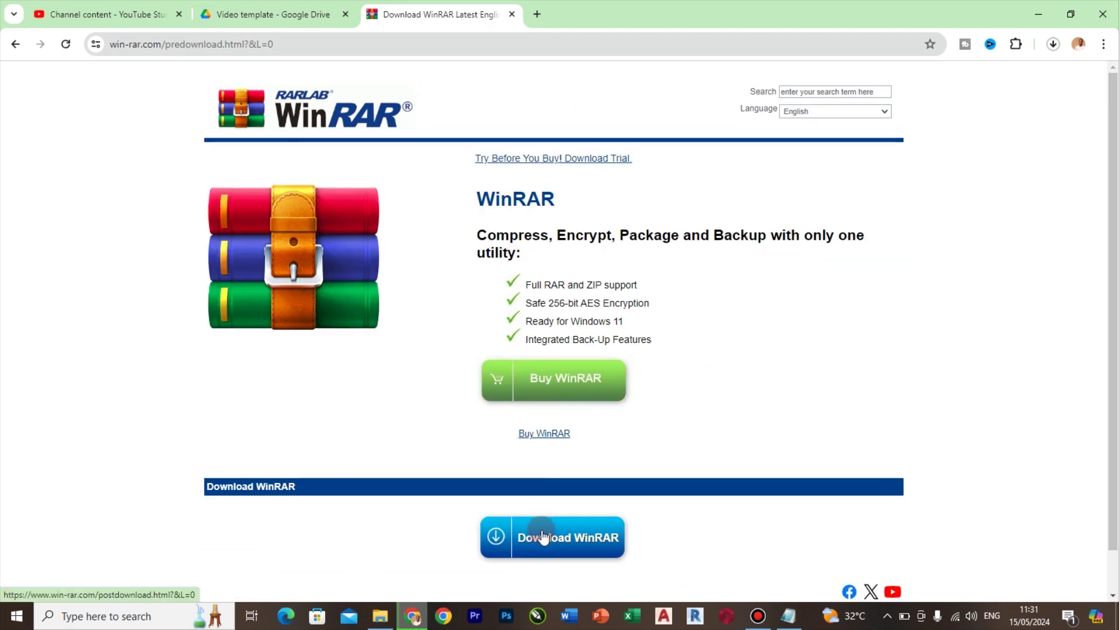
left_click(548, 537)
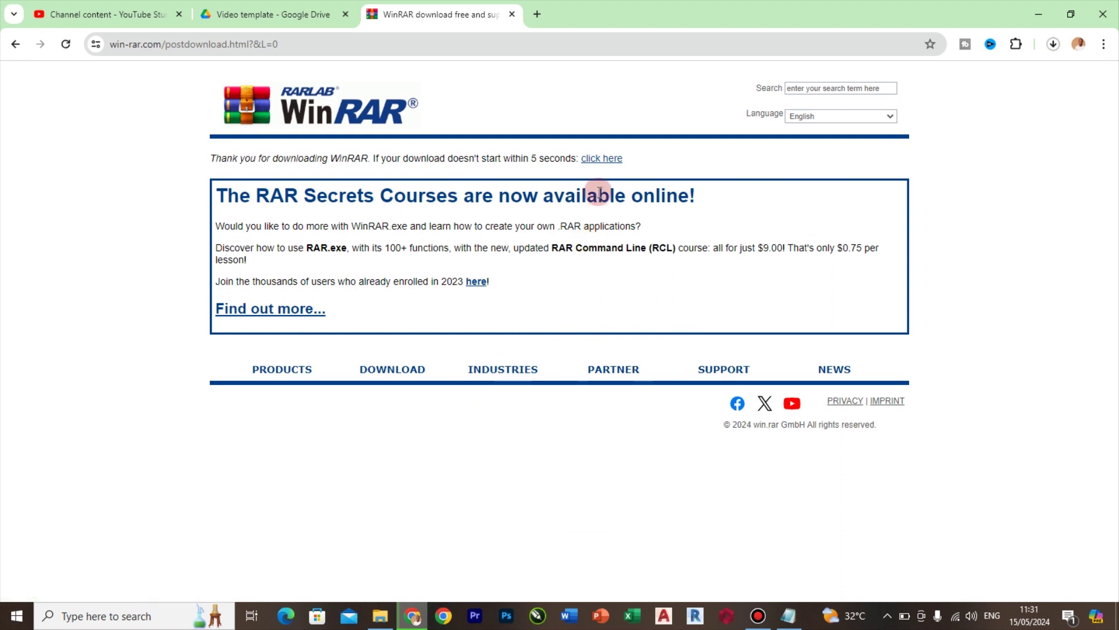
left_click(601, 165)
left_click(1053, 45)
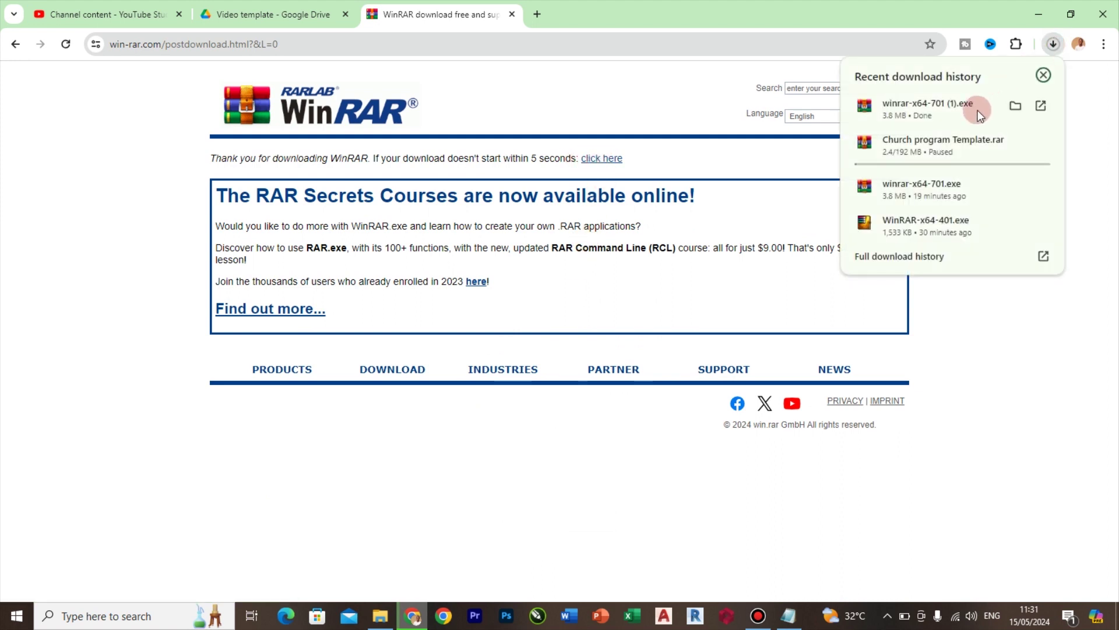
left_click(1012, 103)
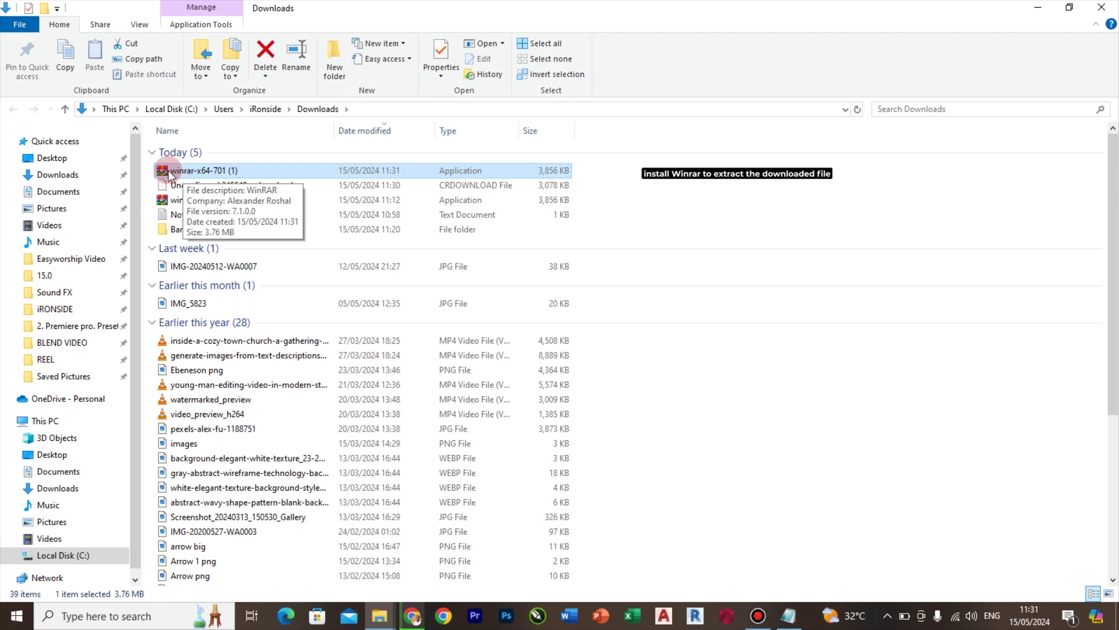
Run winrar-x64-701 (1).exe and install WinRAR 7.01 into C:\Program Files\WinRAR with default options
double_click(168, 172)
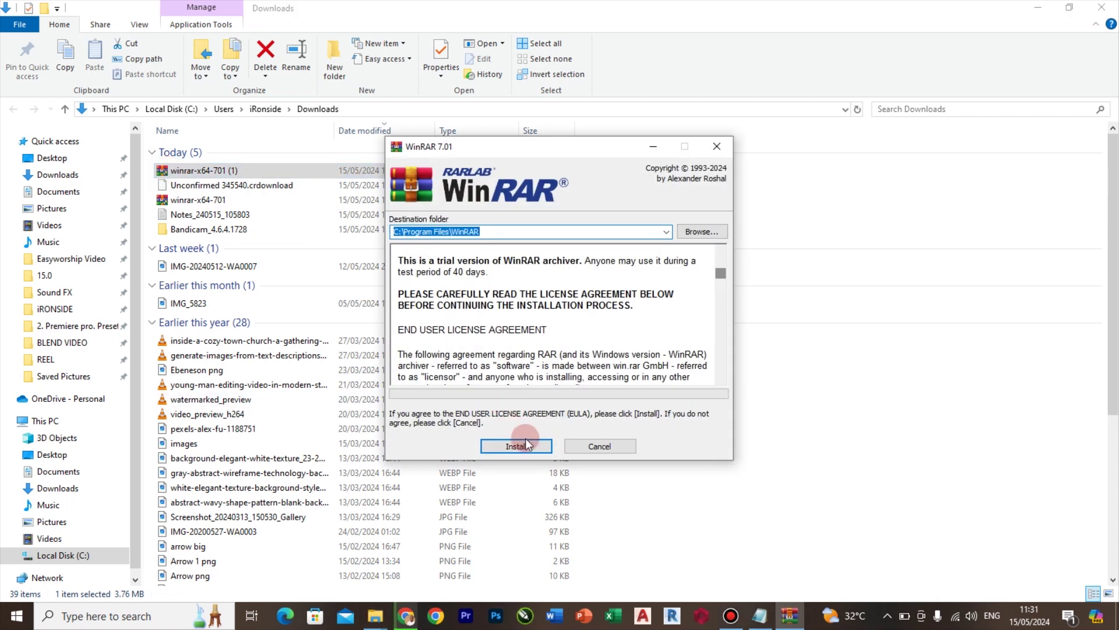
left_click(525, 445)
left_click(541, 440)
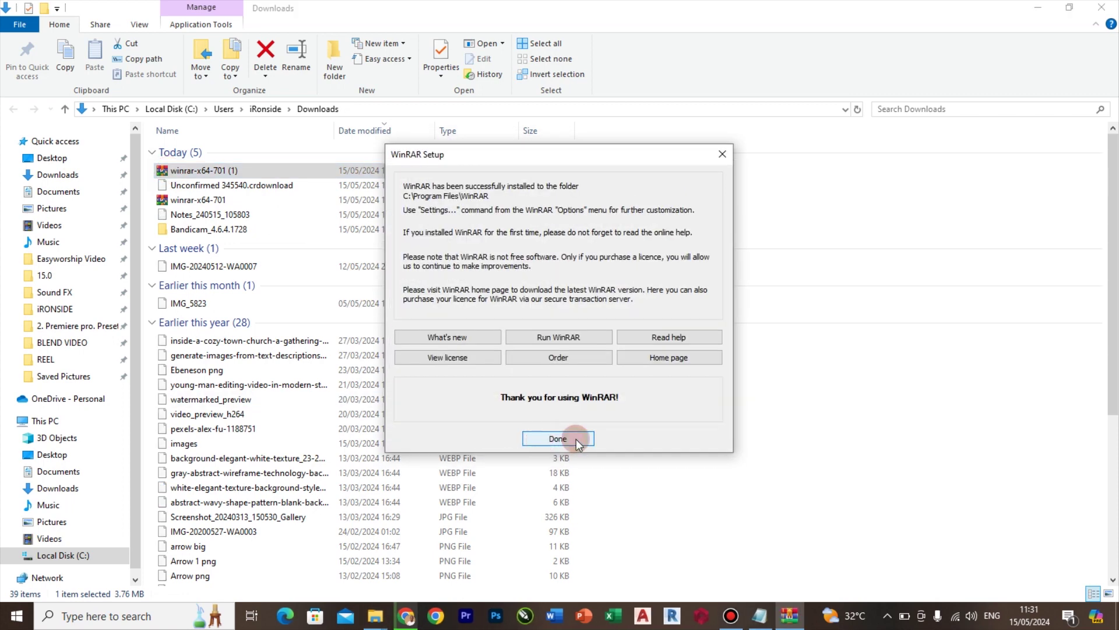
left_click(576, 439)
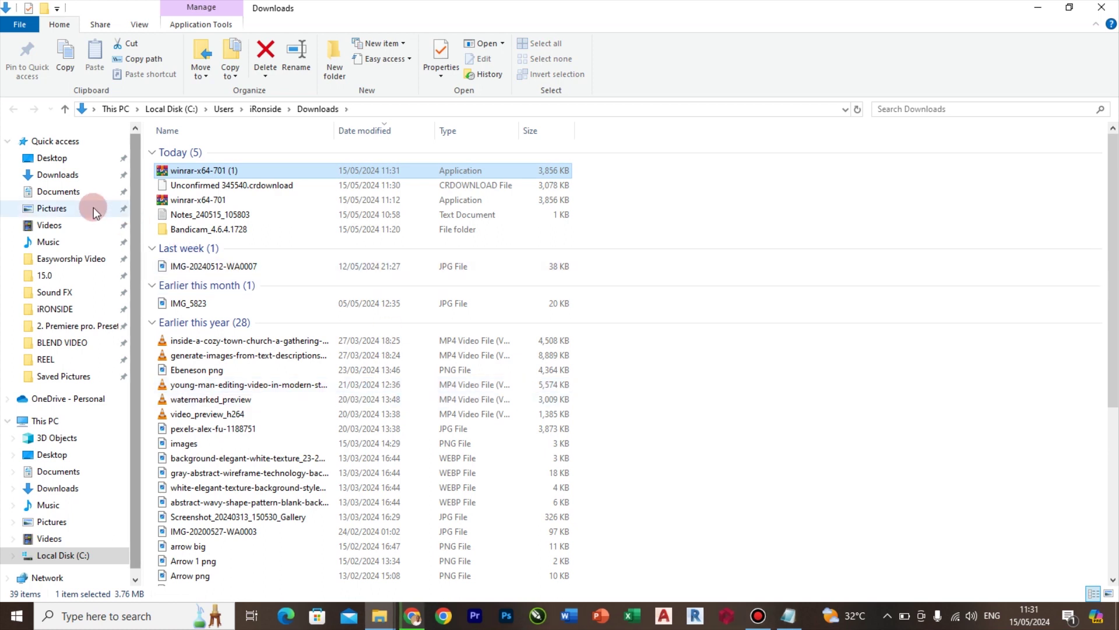
Extract the Church program Template archive in Pictures using its password, then open the Youth Program subfolder
left_click(79, 211)
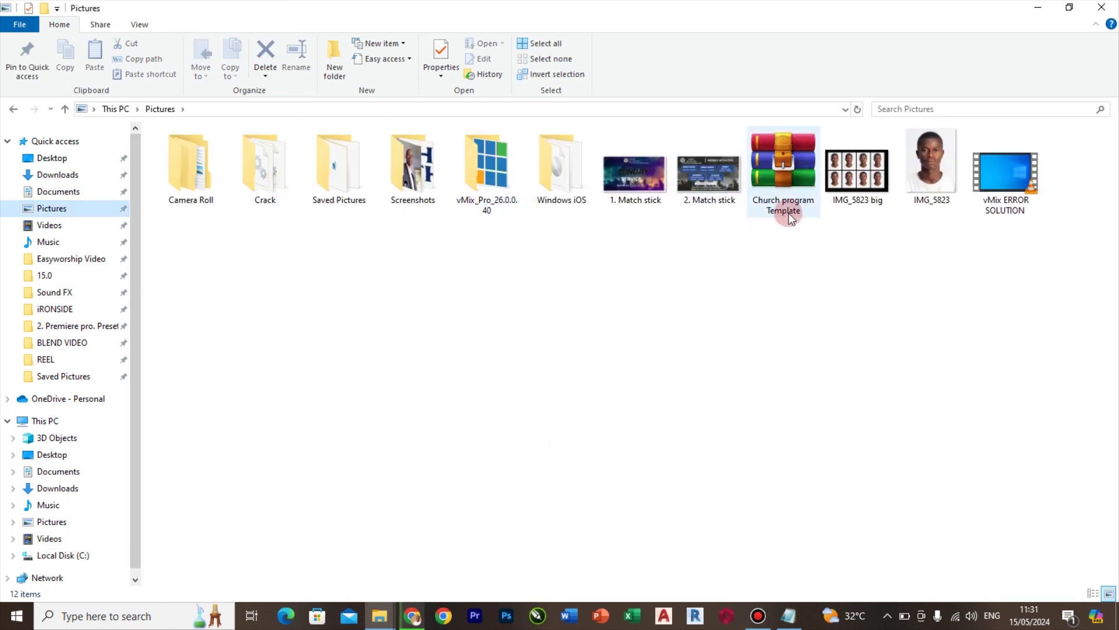
right_click(780, 164)
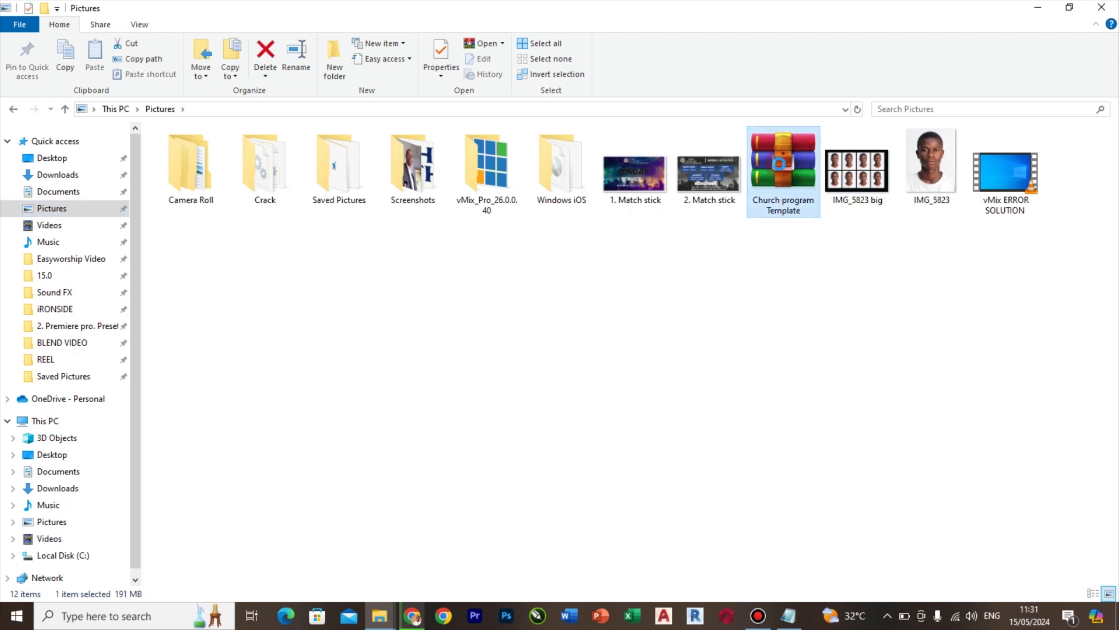
left_click(624, 221)
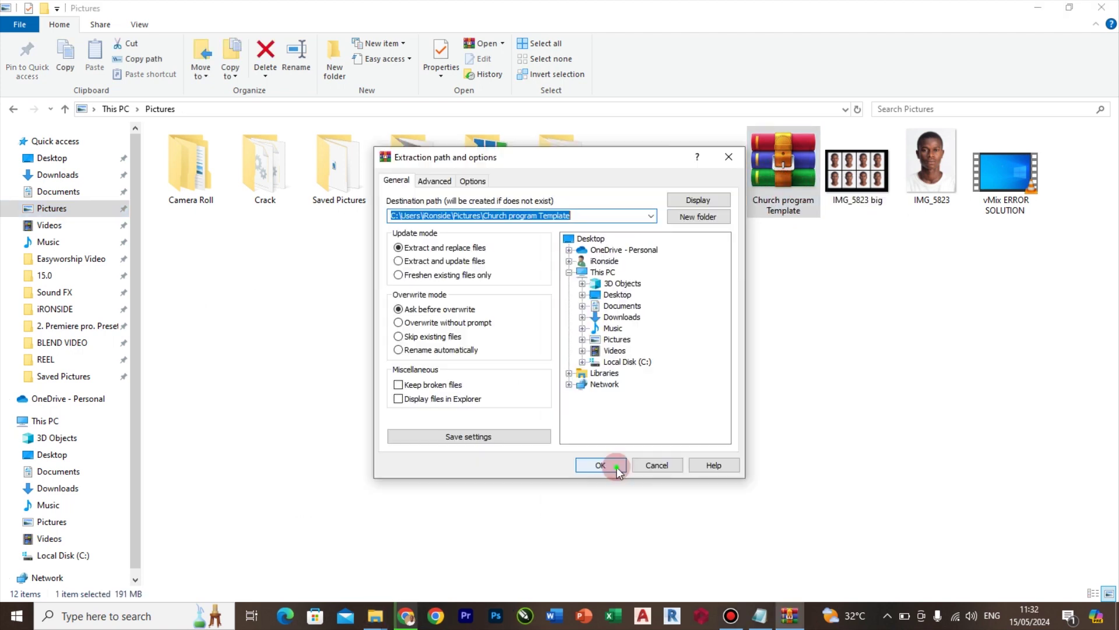
left_click(617, 466)
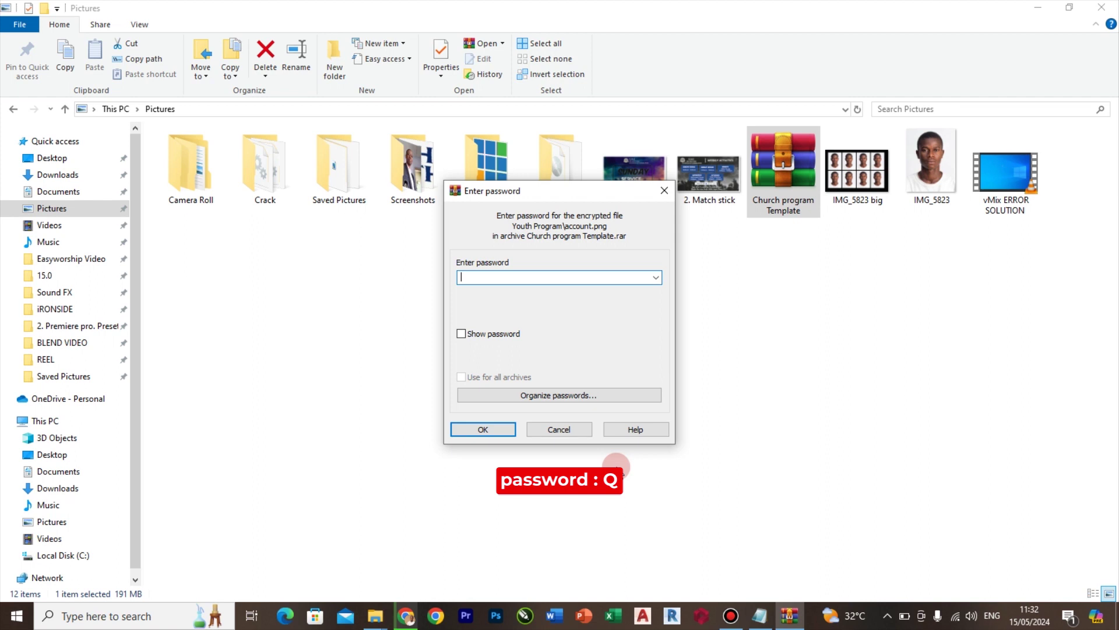
type("Q")
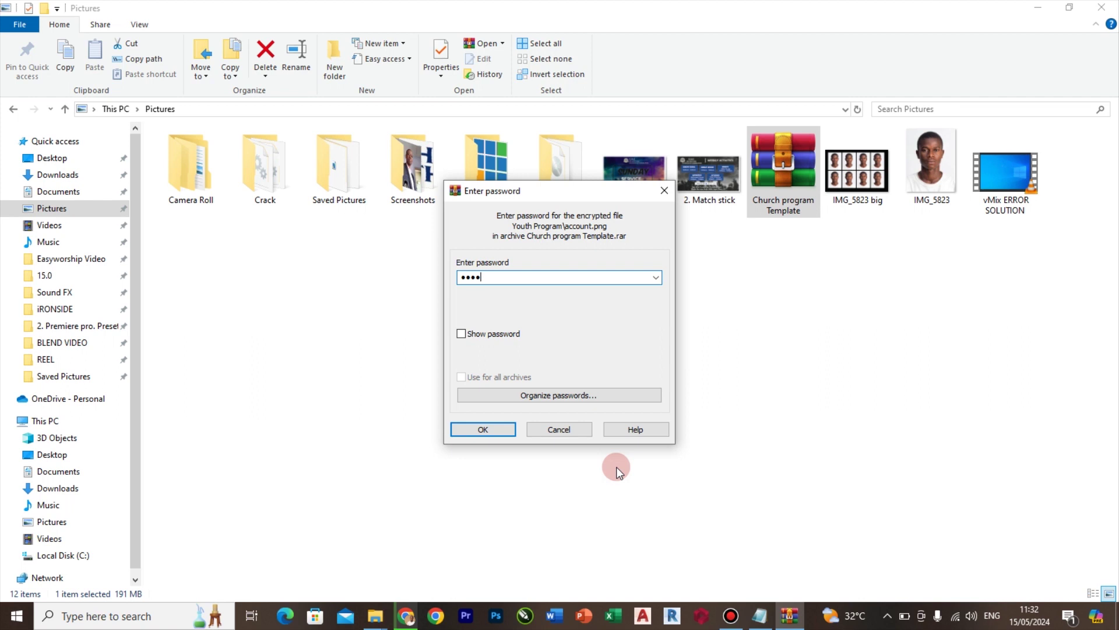
left_click(498, 432)
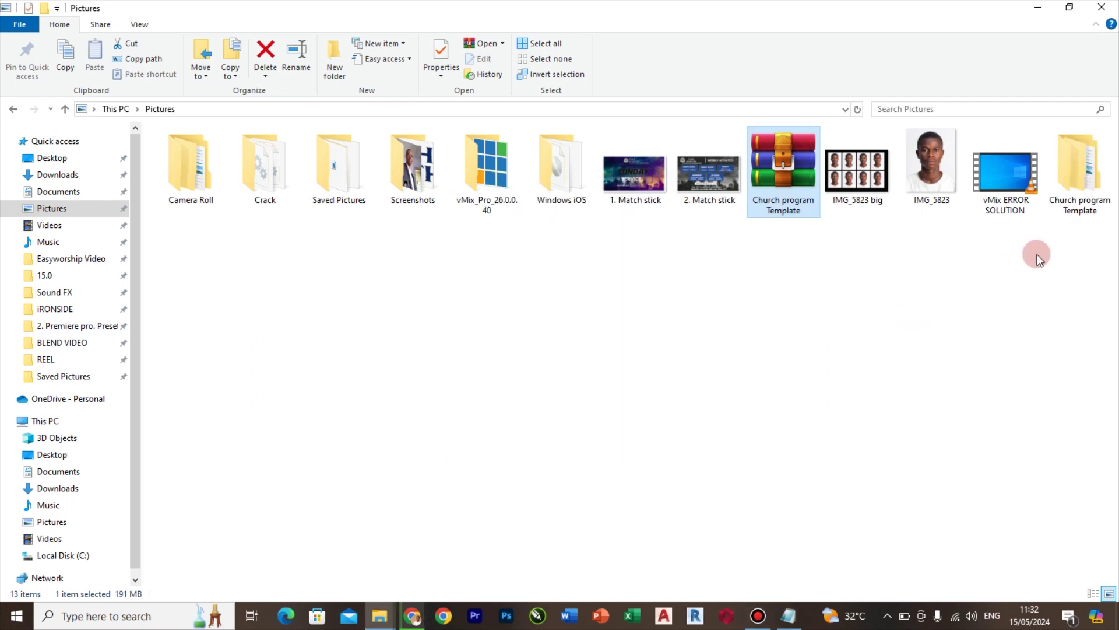
double_click(1079, 172)
key("Return")
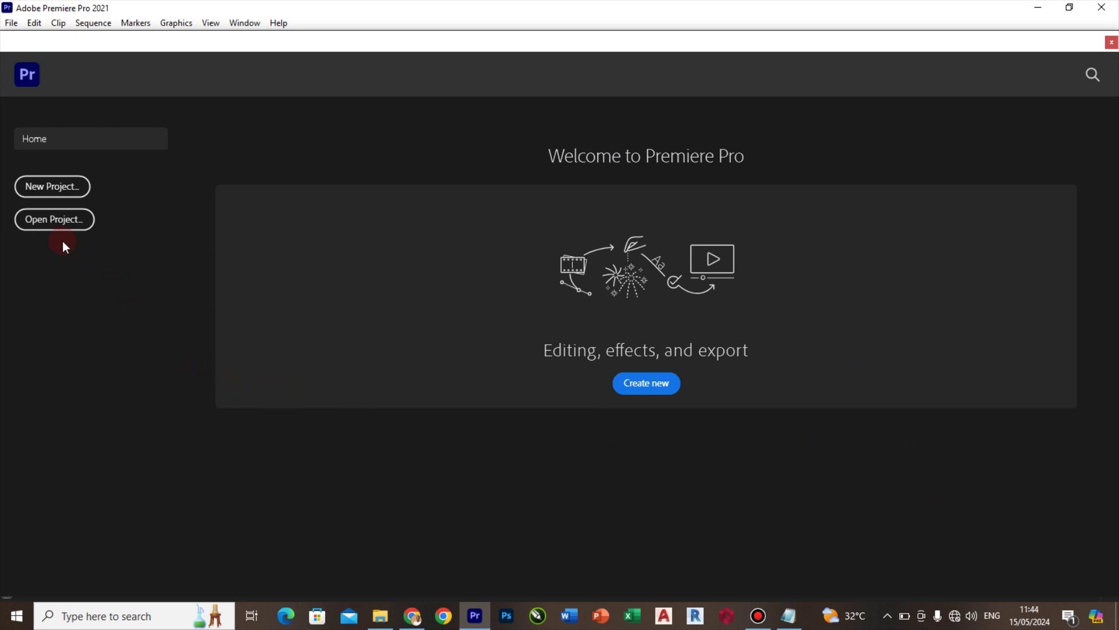
Open the Youth program project from Church program Template\Youth Program, leaving missing media offline
left_click(54, 219)
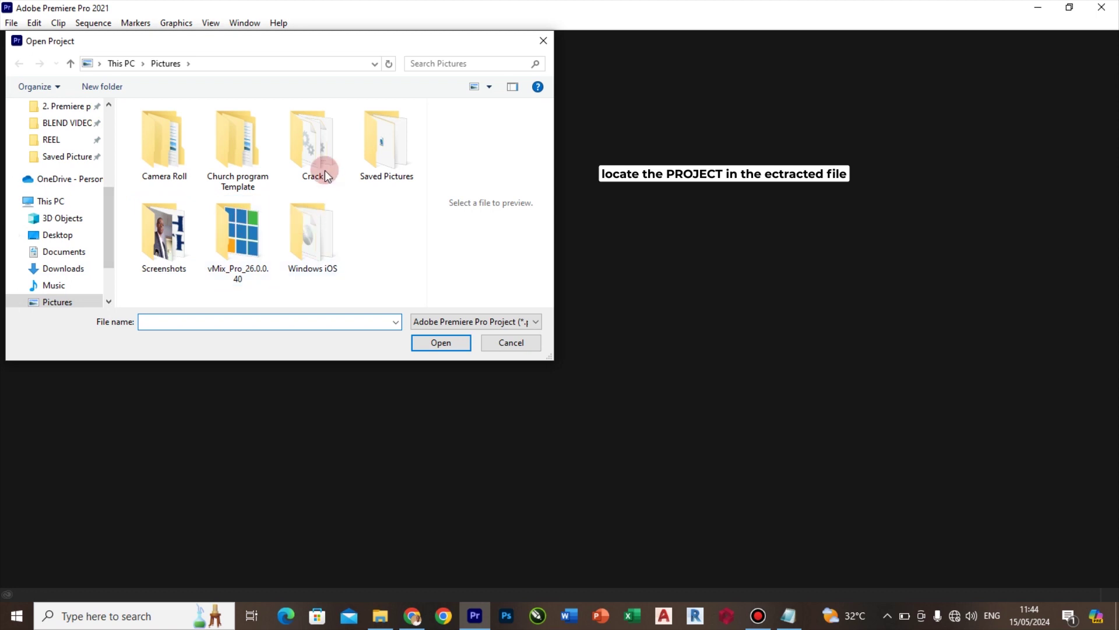
double_click(234, 147)
double_click(180, 146)
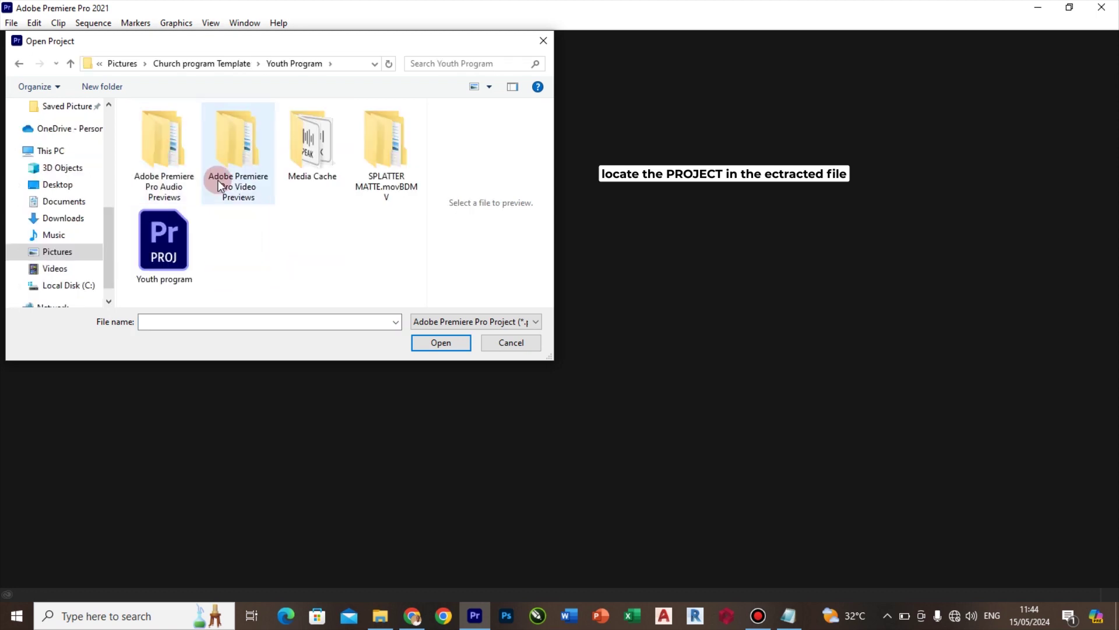
left_click(175, 251)
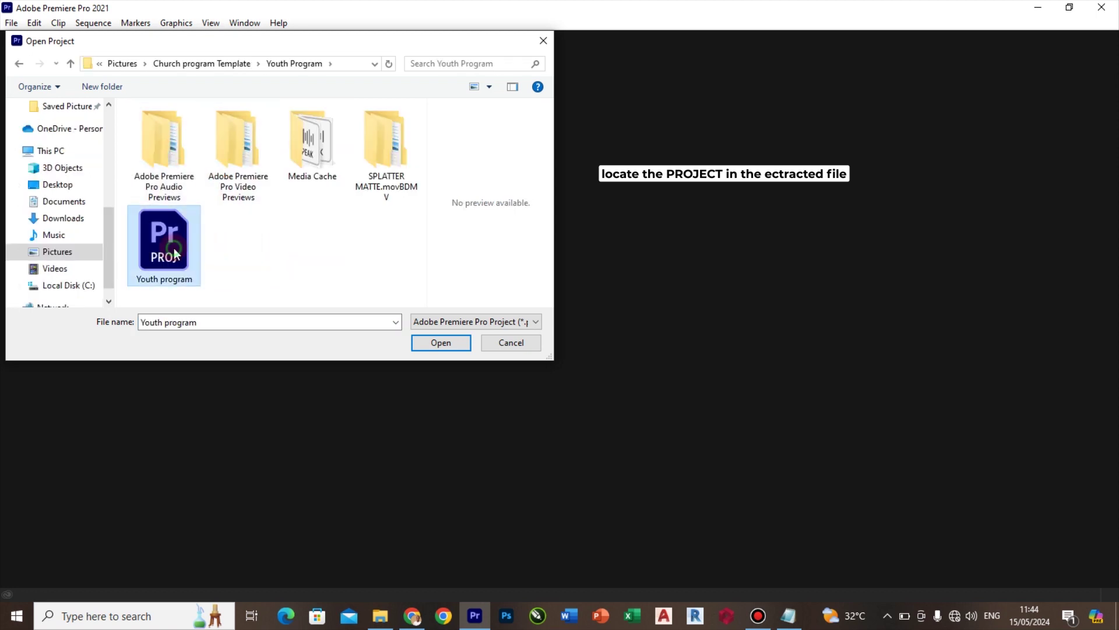
left_click(446, 345)
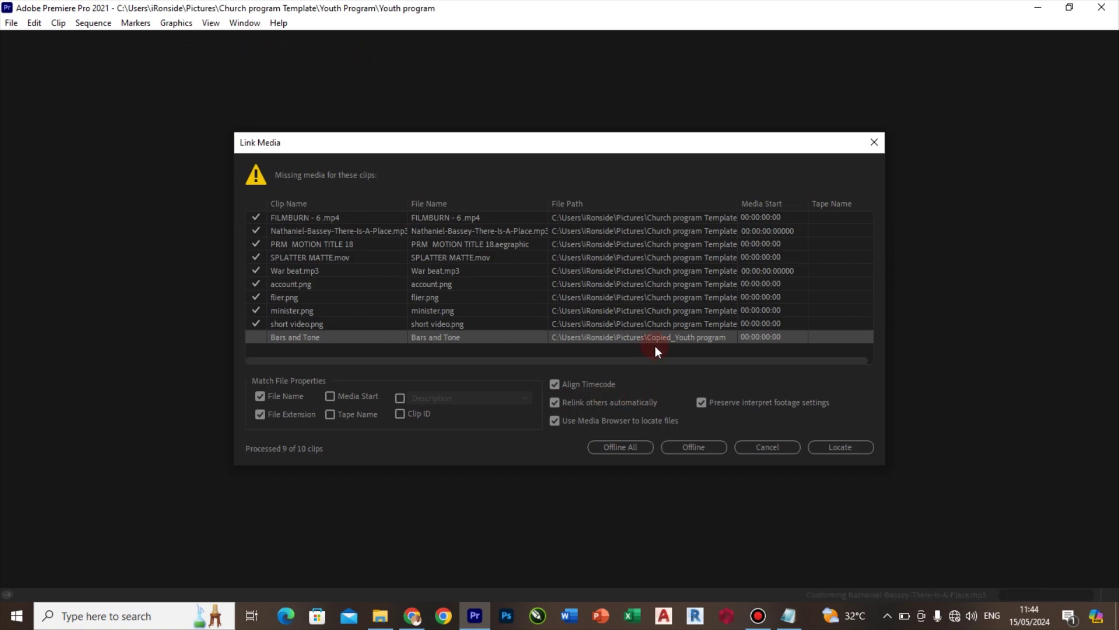
left_click(617, 447)
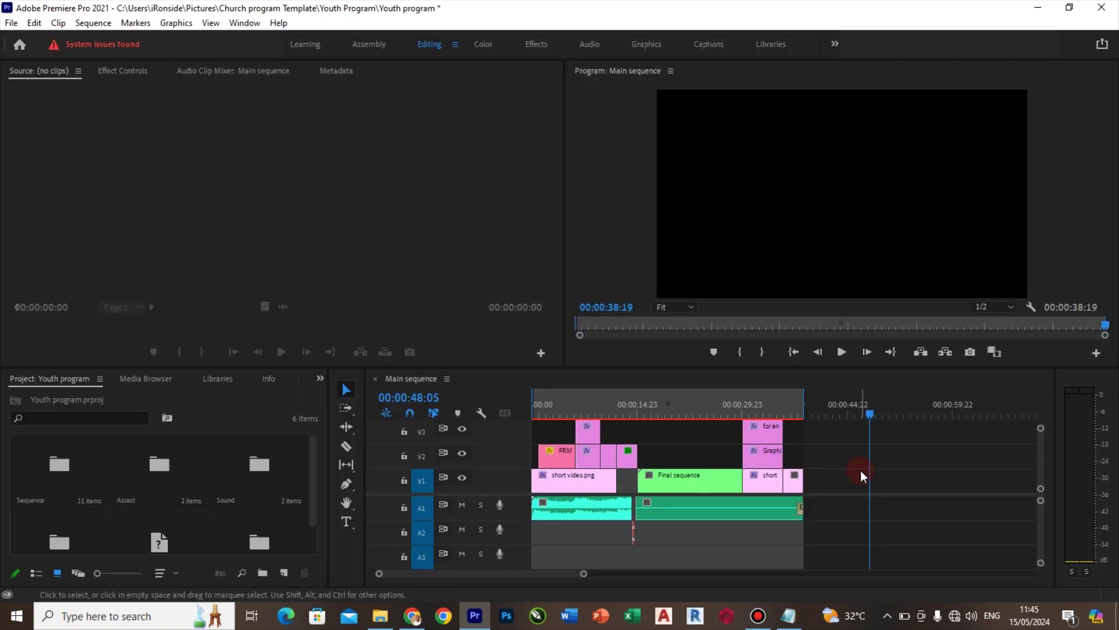
Review the needed-assets list in Notepad, then open the Assest bin in the Project panel
left_click(790, 619)
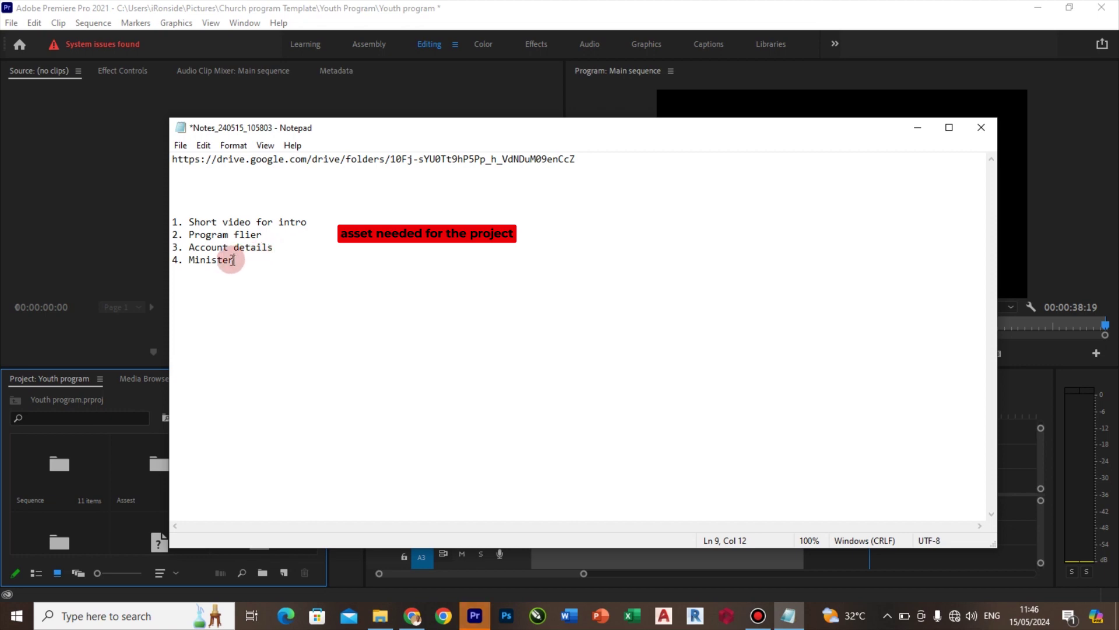
double_click(140, 473)
double_click(175, 484)
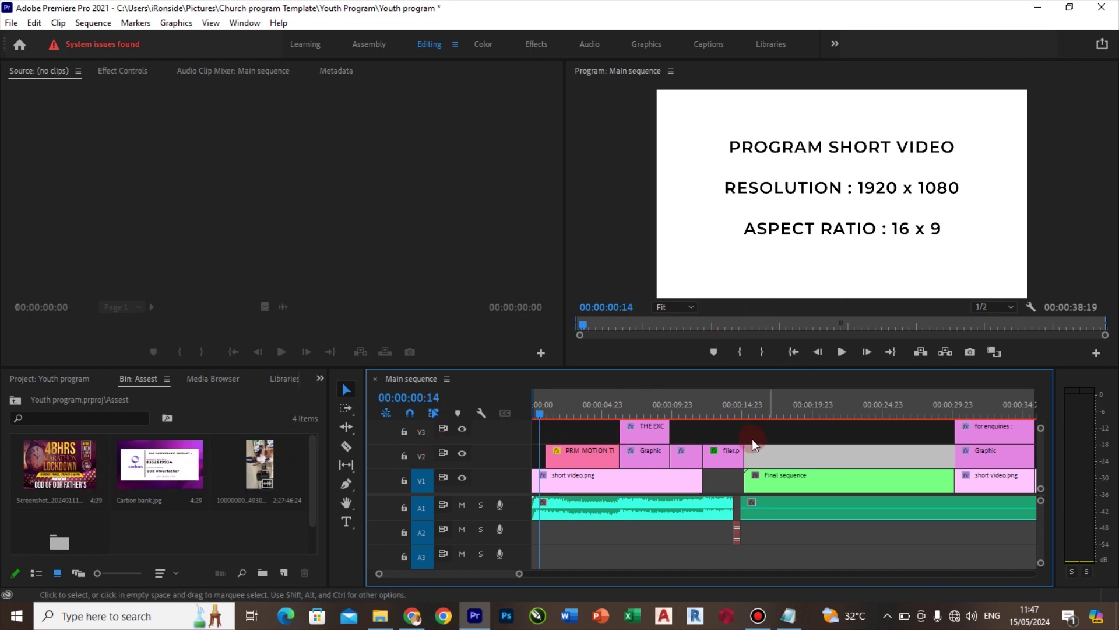
Load the new intro video from the Assest bin into the Source monitor
left_click(633, 474)
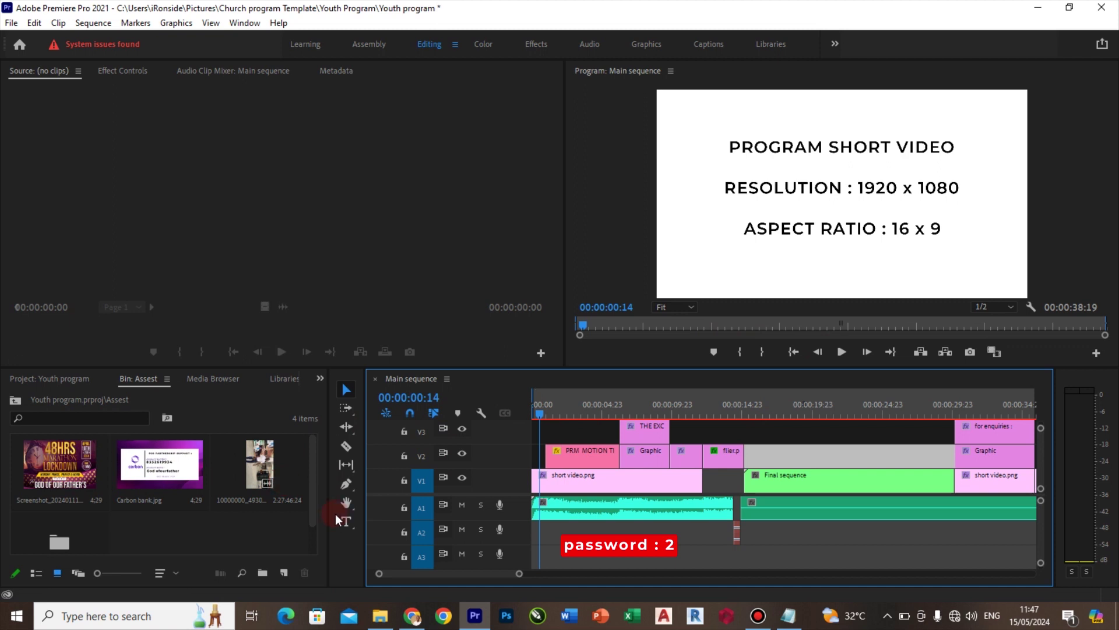
left_click(221, 493)
left_click(153, 468)
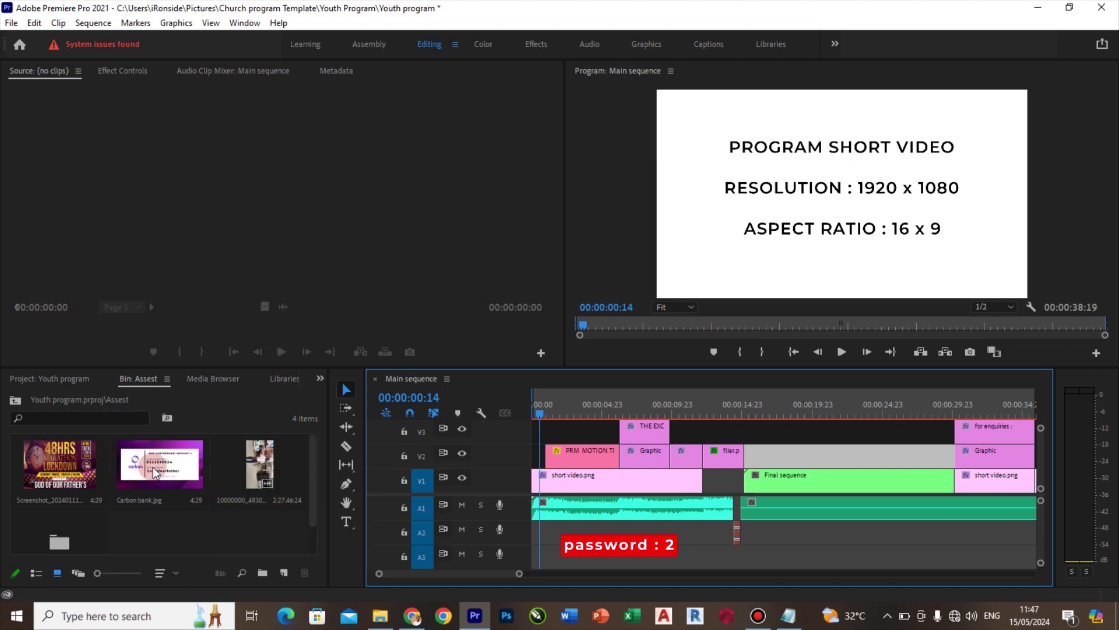
double_click(257, 470)
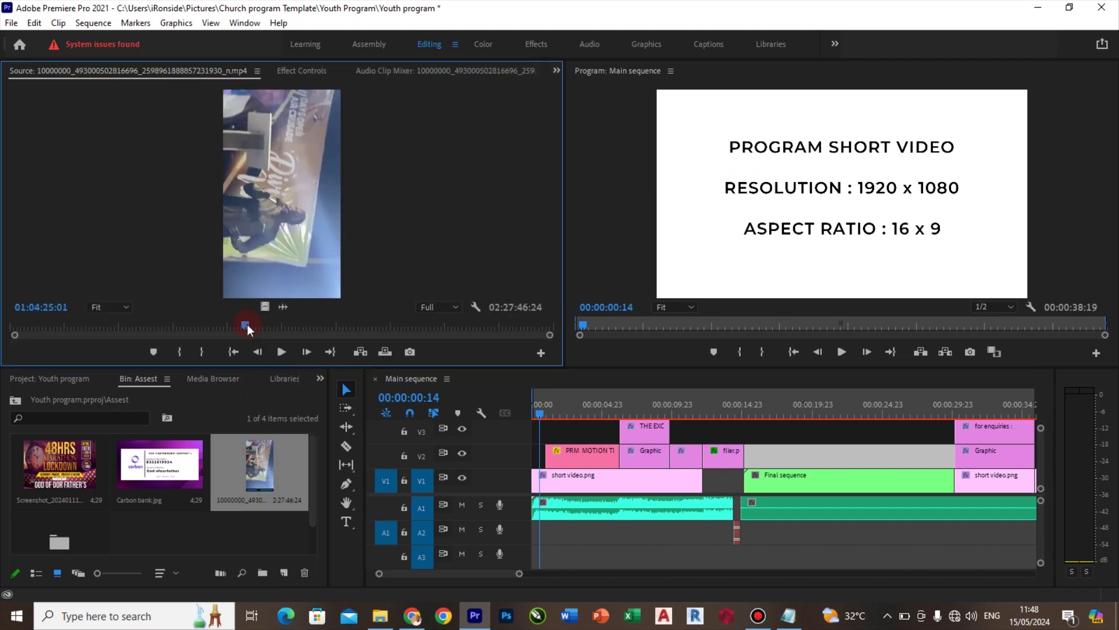
Mark in and out points on the intro video to keep a 00:06:03:20 range
left_click_drag(247, 324, 318, 324)
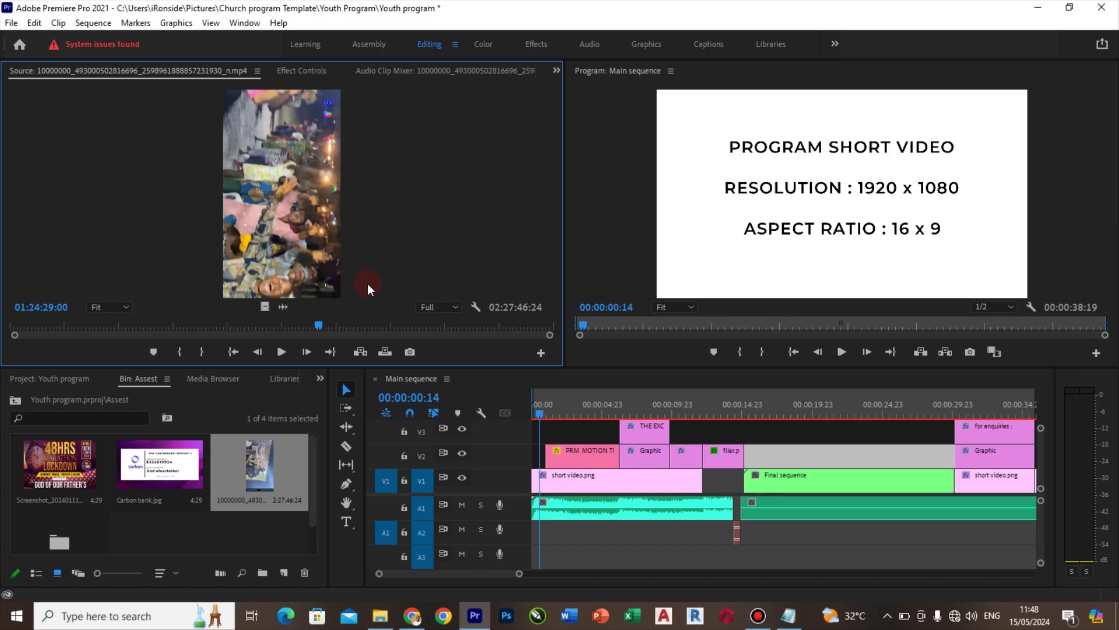
key("i")
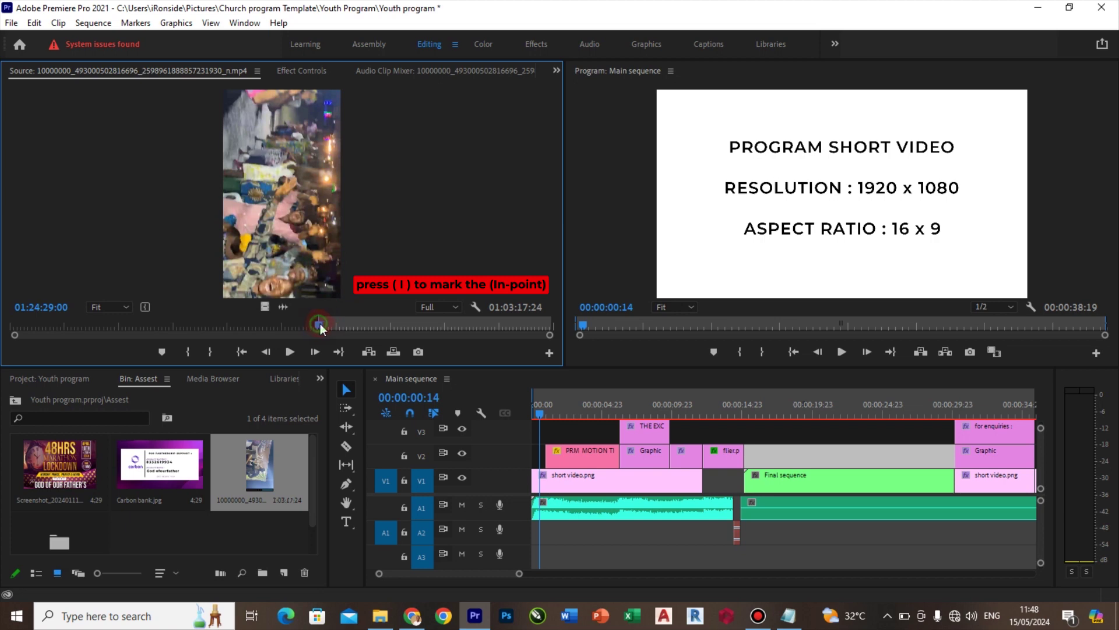
left_click_drag(318, 325, 341, 325)
key("o")
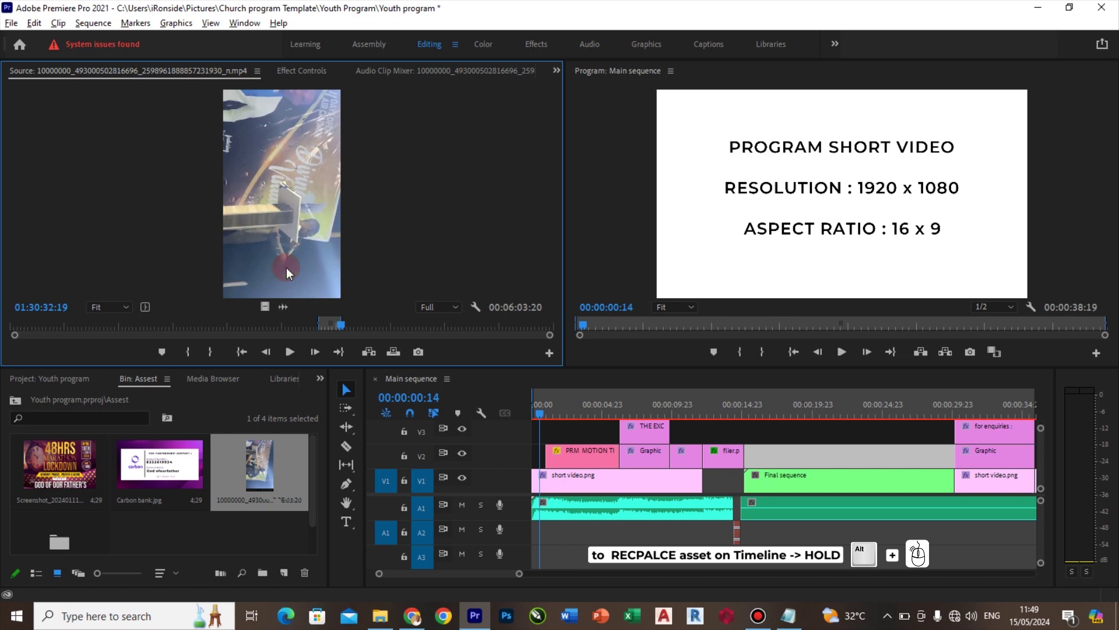
Replace the short video.png placeholder on V1 with the trimmed intro clip
left_click_drag(286, 268, 566, 480)
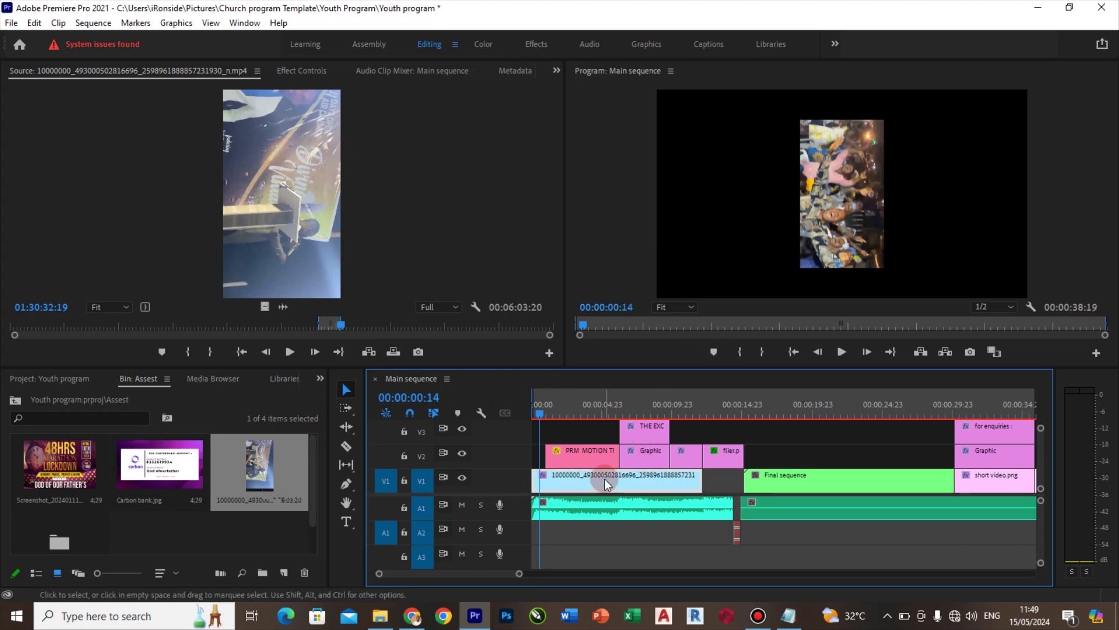
left_click(369, 120)
left_click(298, 66)
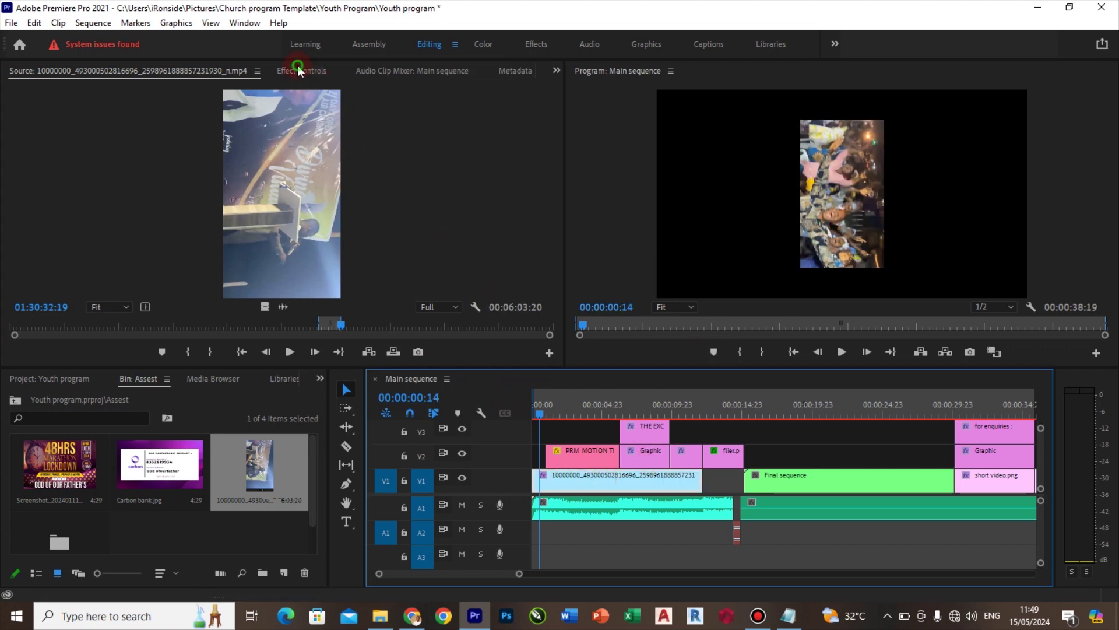
left_click(64, 147)
left_click(8, 128)
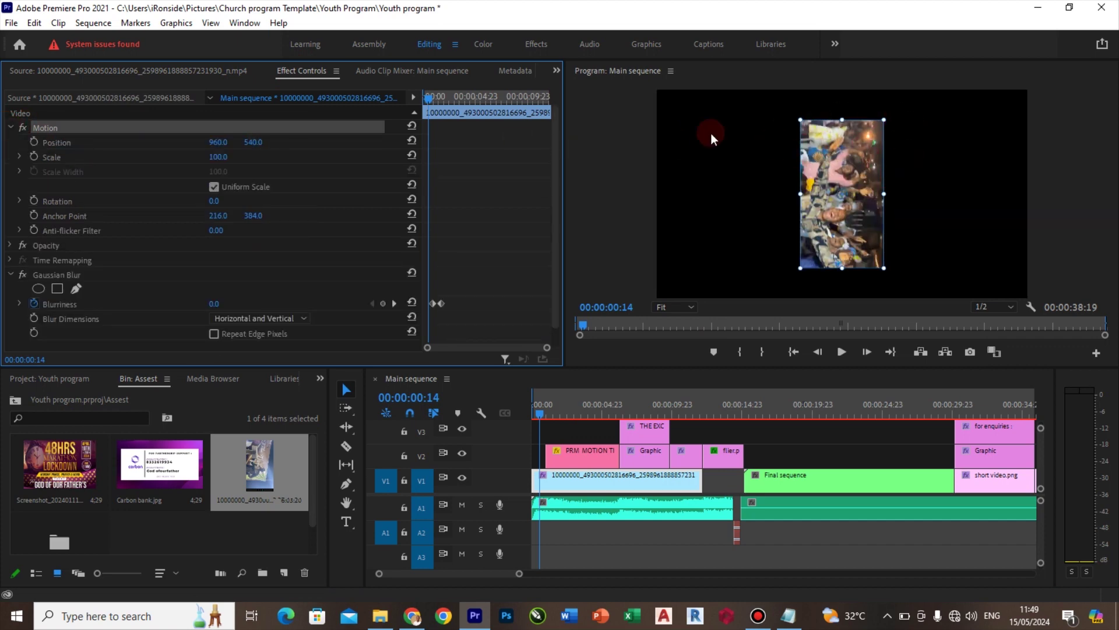
Rotate the intro clip -90° and scale it to 250 so it fills the frame
left_click(214, 201)
type("-90")
key("Return")
left_click(214, 186)
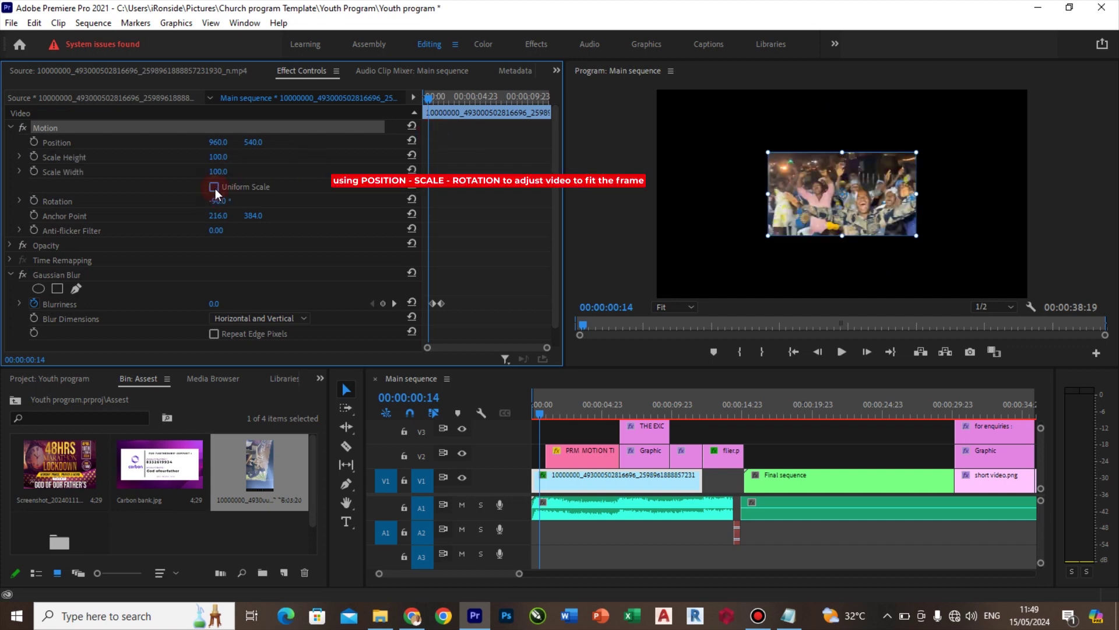
type("250")
key("Return")
left_click(214, 186)
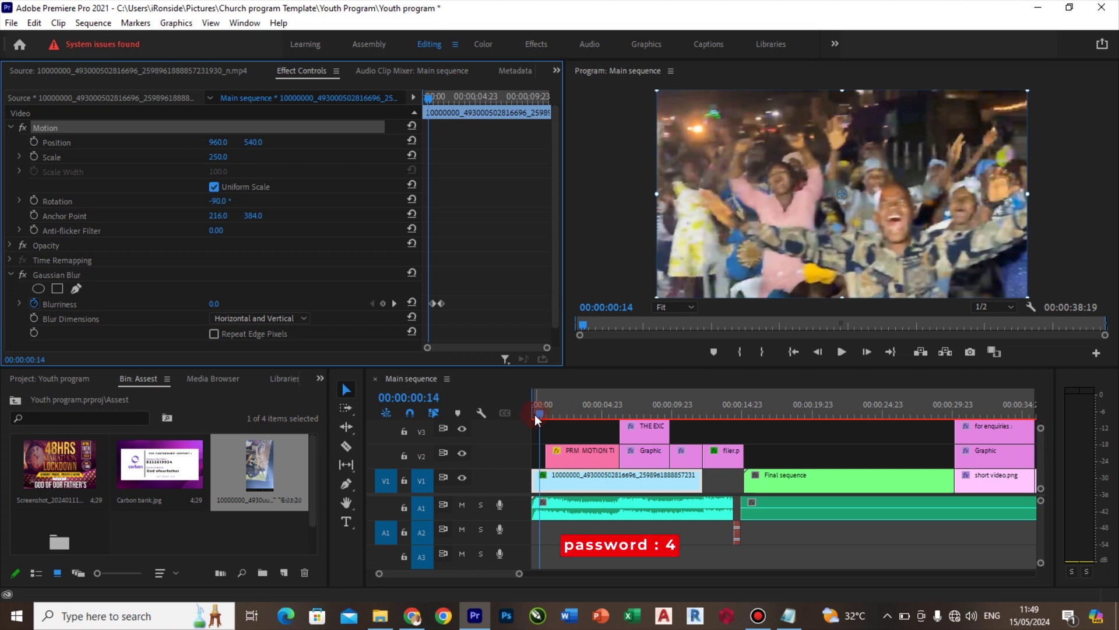
left_click(676, 324)
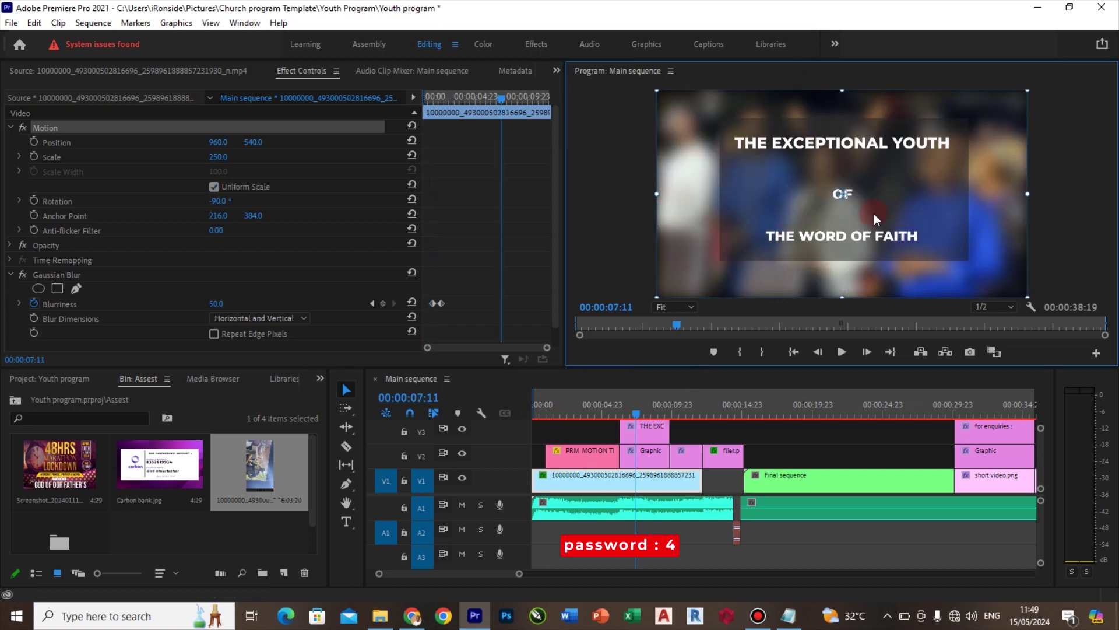
scroll(1041, 443, "up", 3)
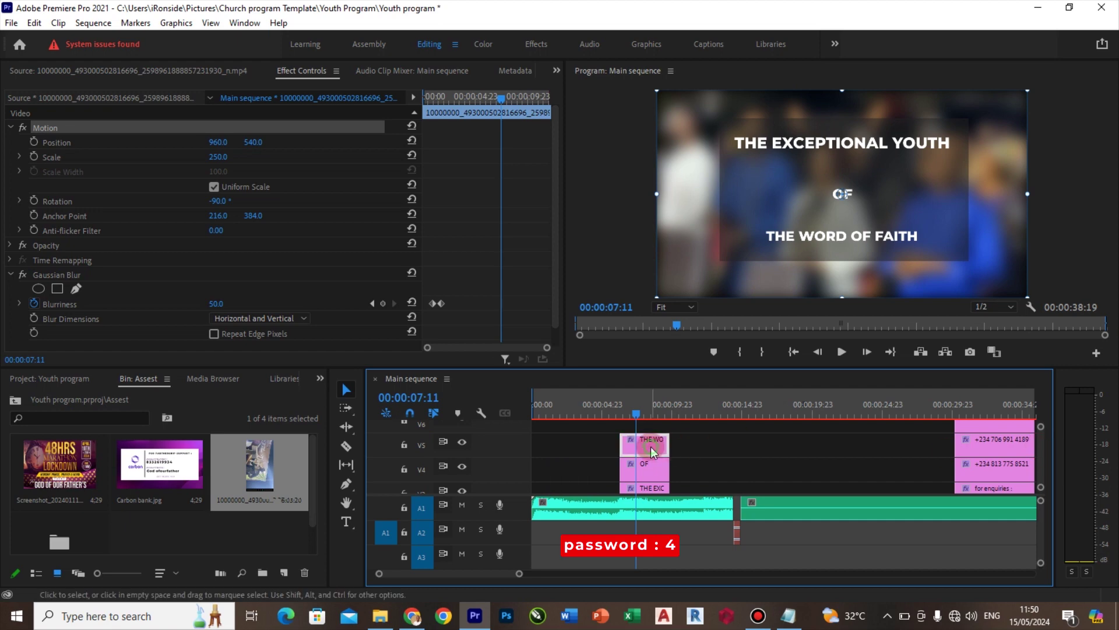
left_click(653, 446)
key("t")
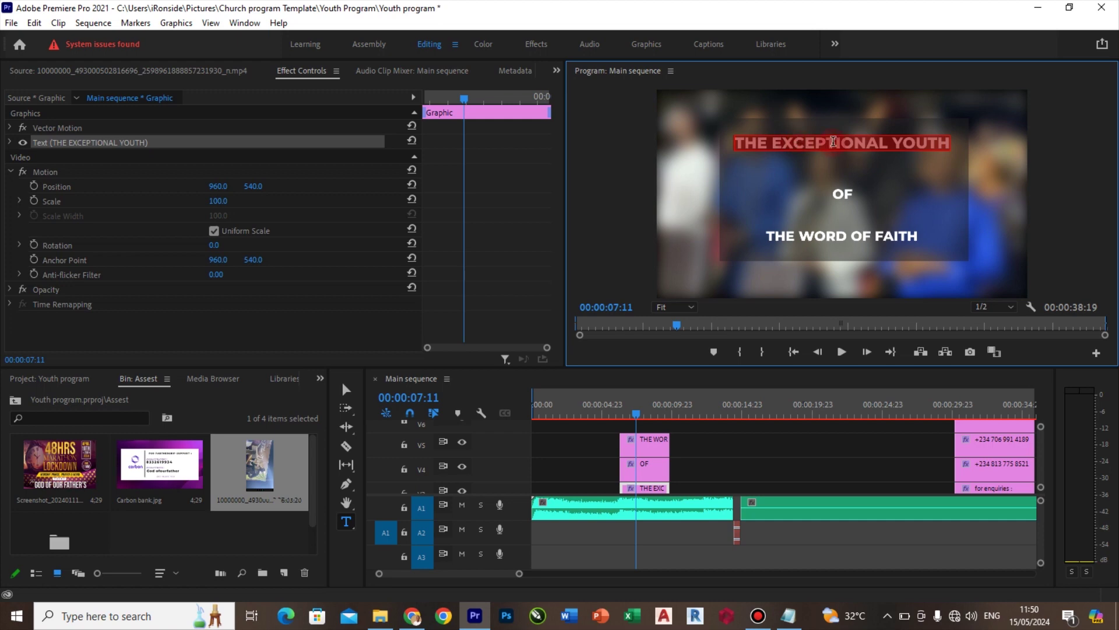
left_click(648, 44)
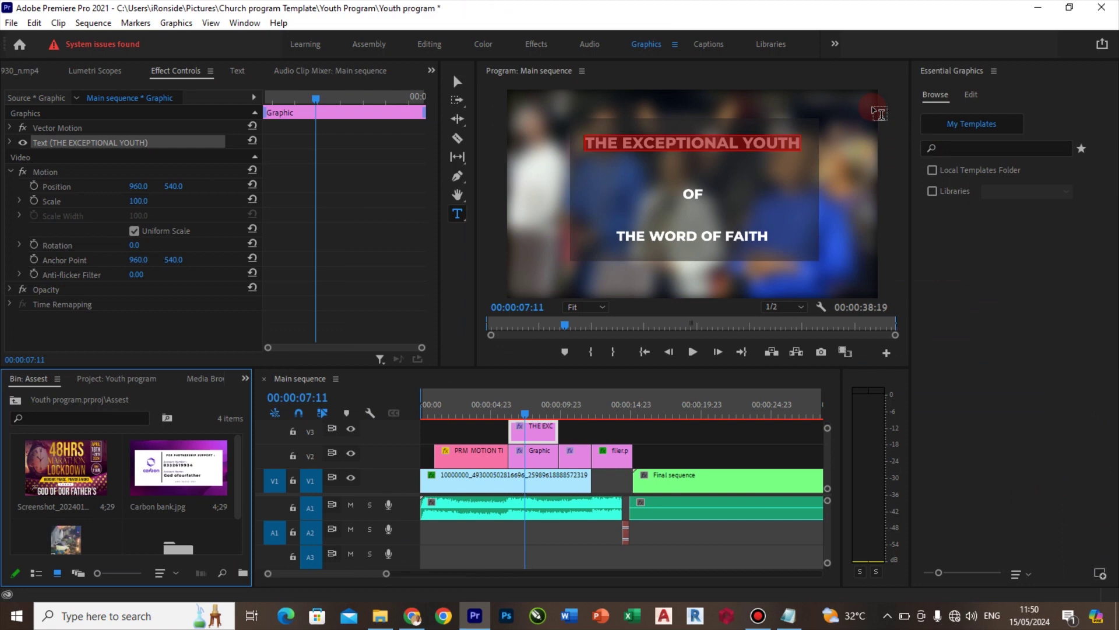
left_click(971, 95)
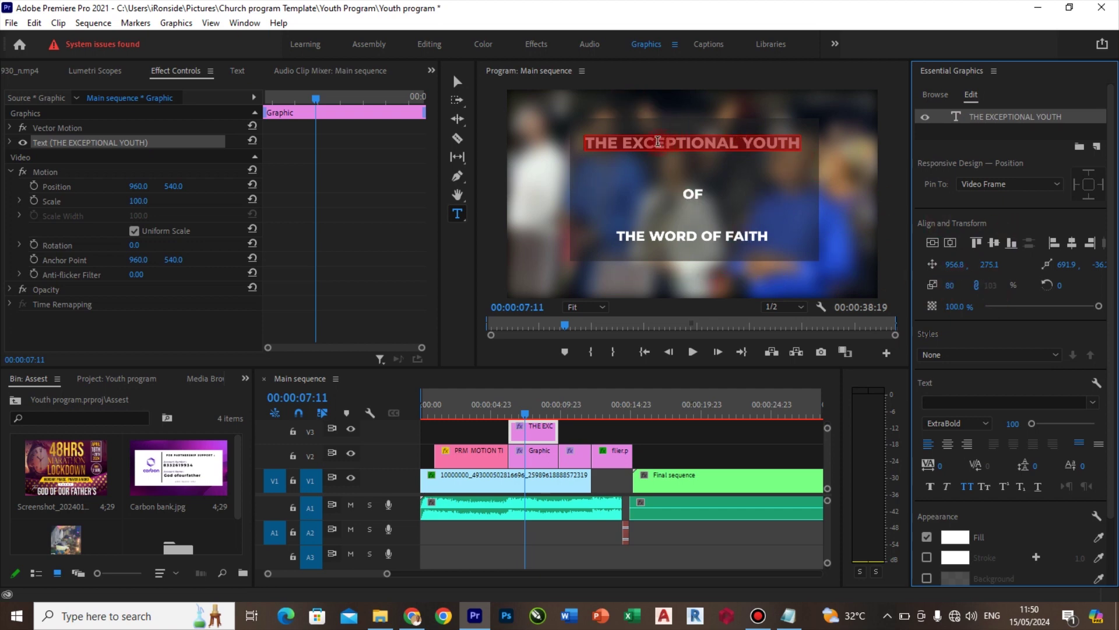
Replace the flier placeholder on V2 with the 48HRS Marathon Lockdown screenshot from the bin
left_click(430, 45)
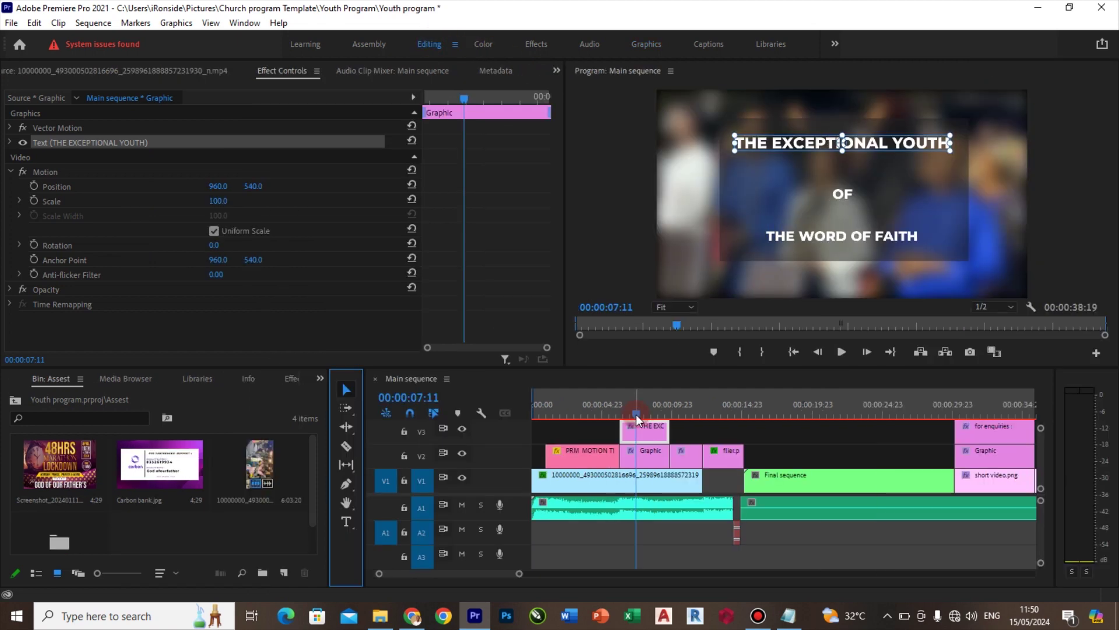
left_click_drag(637, 418, 714, 412)
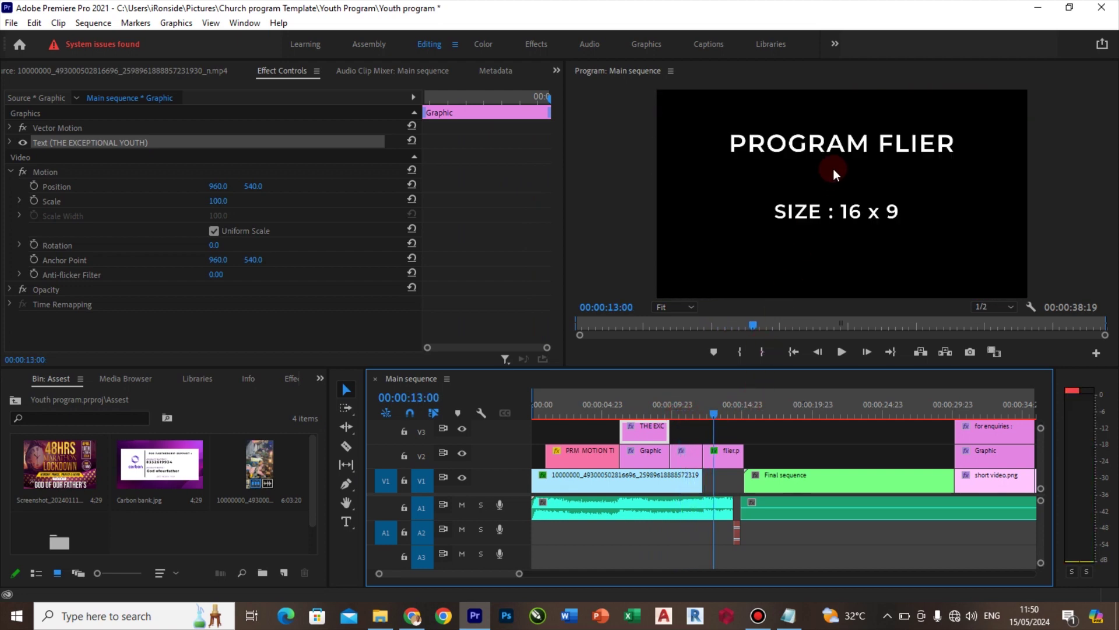
left_click(54, 465)
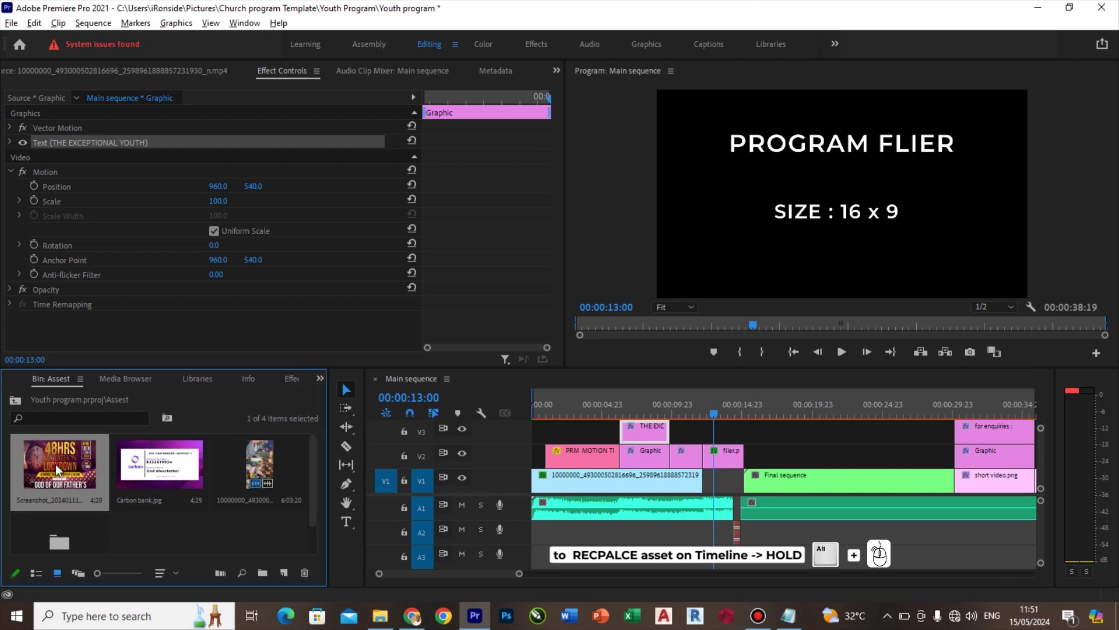
left_click_drag(503, 444, 721, 450)
Stretch the new flier to Scale Height 150 and Scale Width 180 to fill the frame
left_click(725, 454)
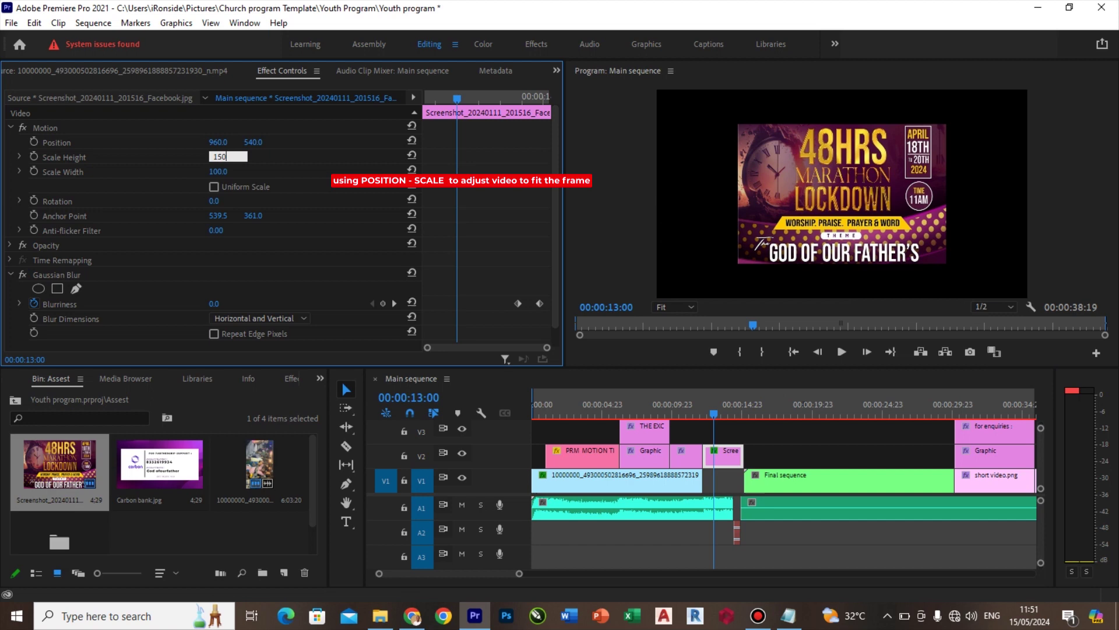
key("Return")
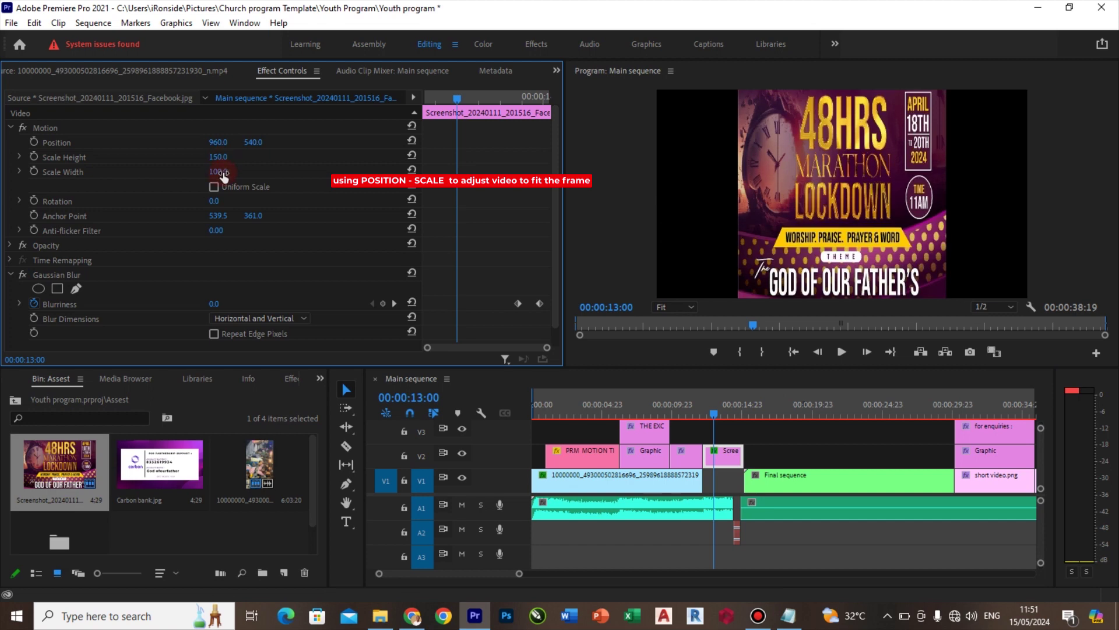
left_click(218, 171)
type("180")
key("Return")
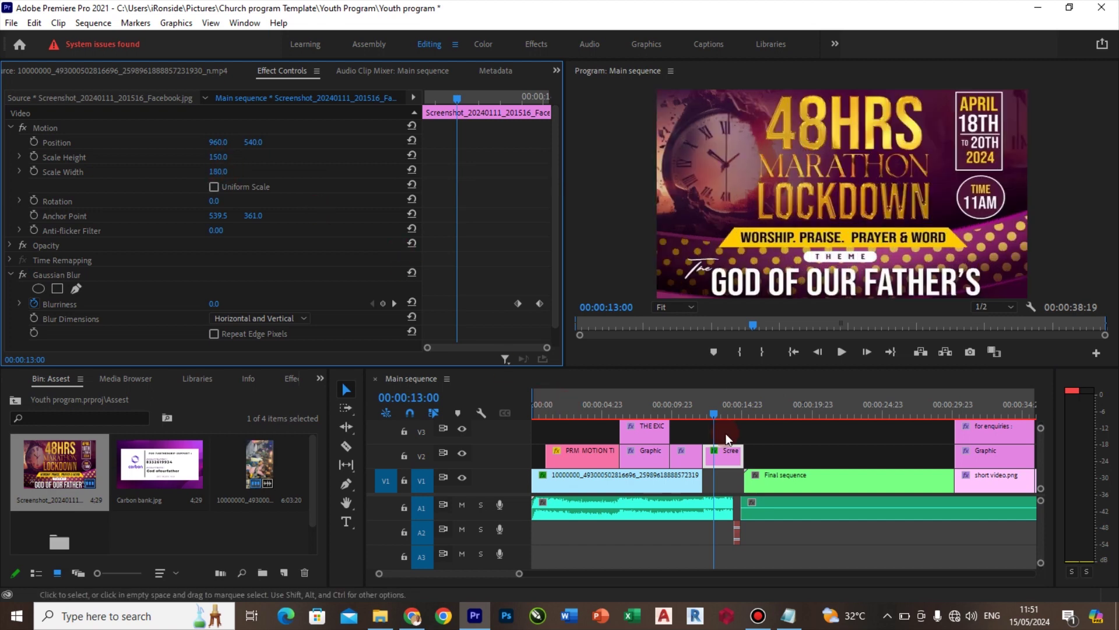
left_click_drag(714, 415, 753, 415)
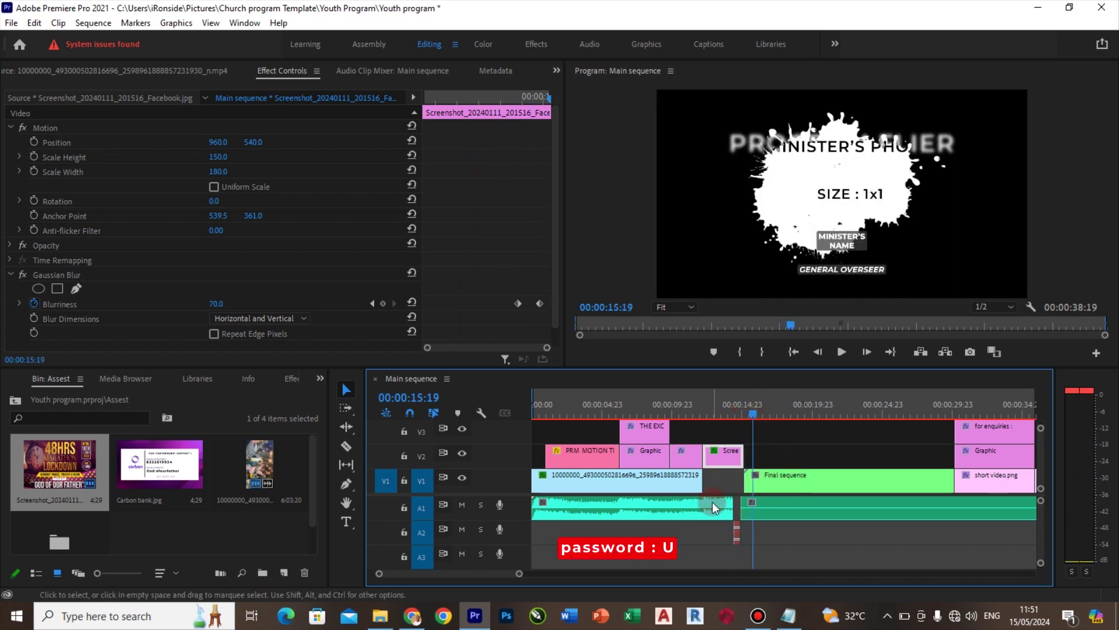
Inside the nested Final sequence, replace the flier.png background placeholder with the screenshot image
left_click_drag(505, 573, 513, 573)
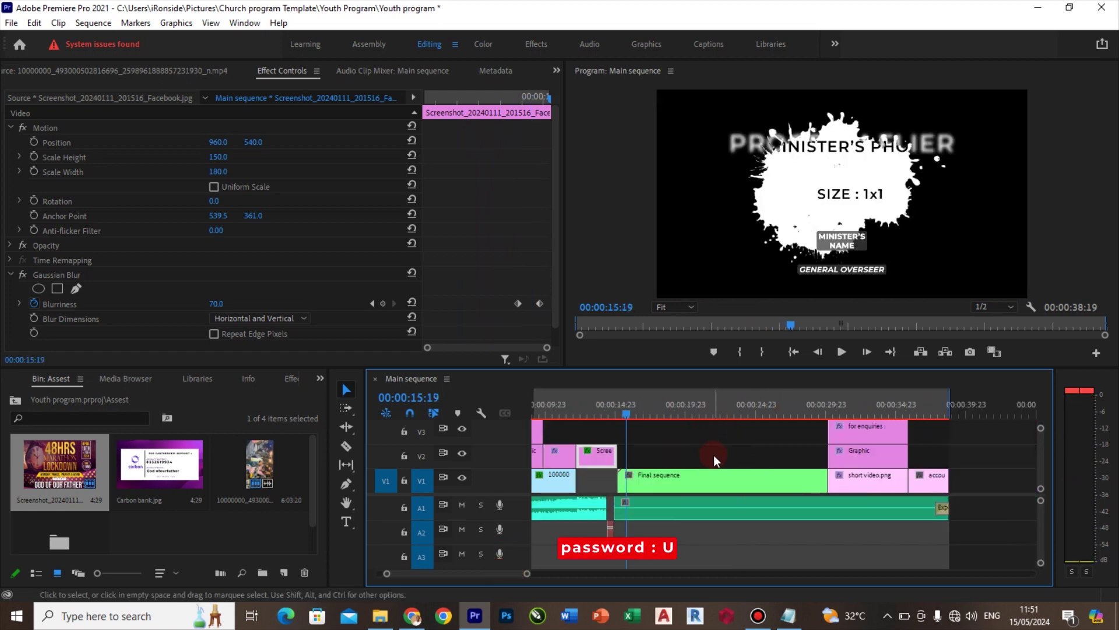
double_click(698, 478)
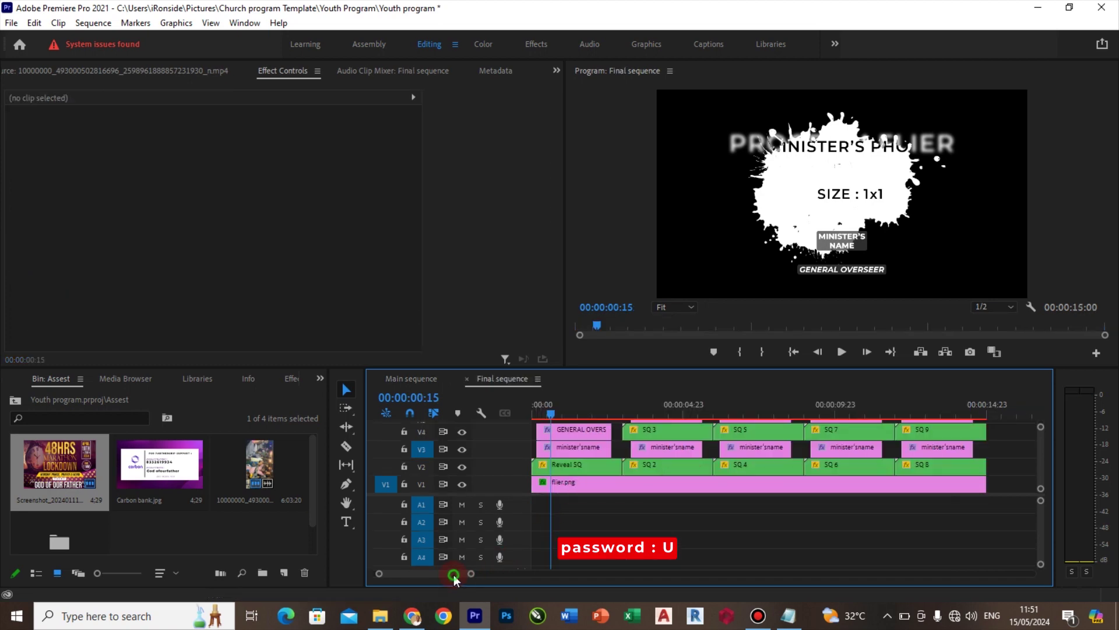
left_click_drag(454, 575, 429, 572)
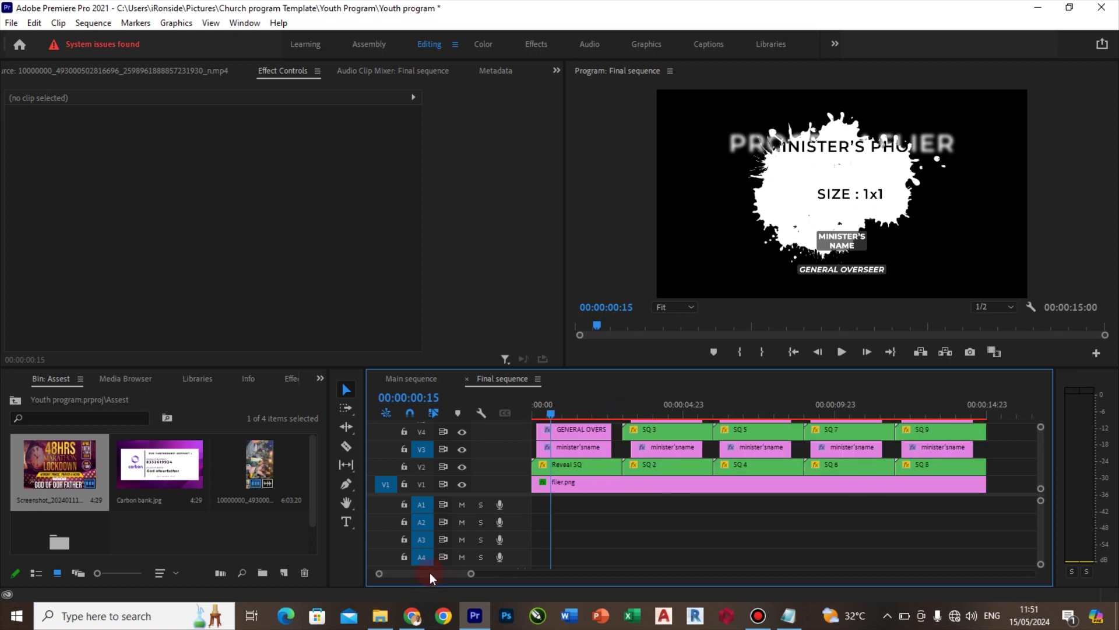
left_click(579, 491)
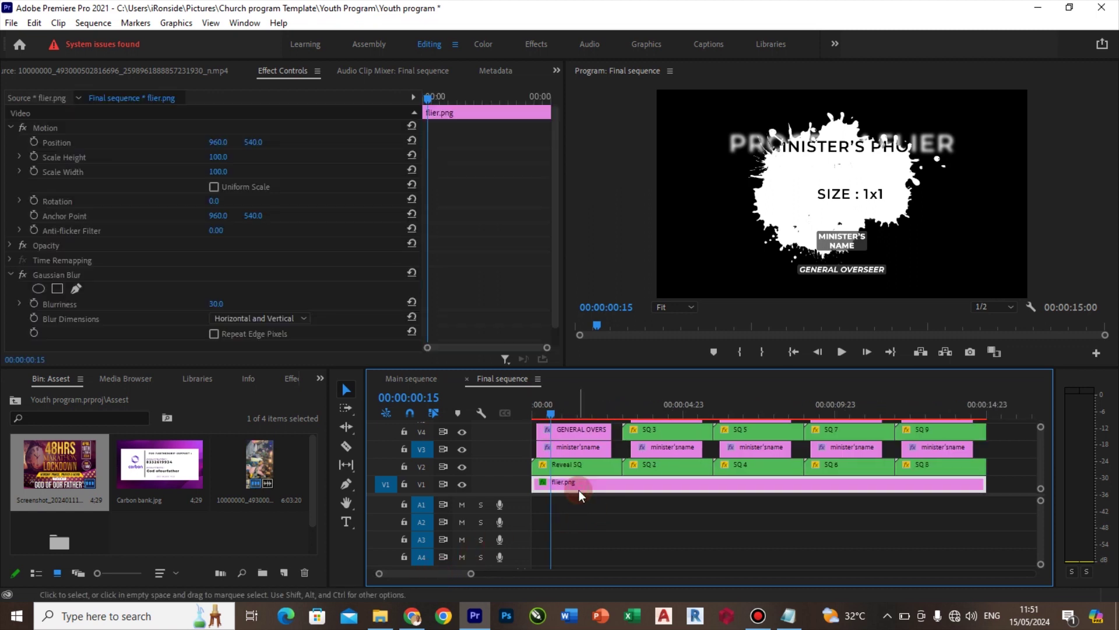
left_click(69, 472)
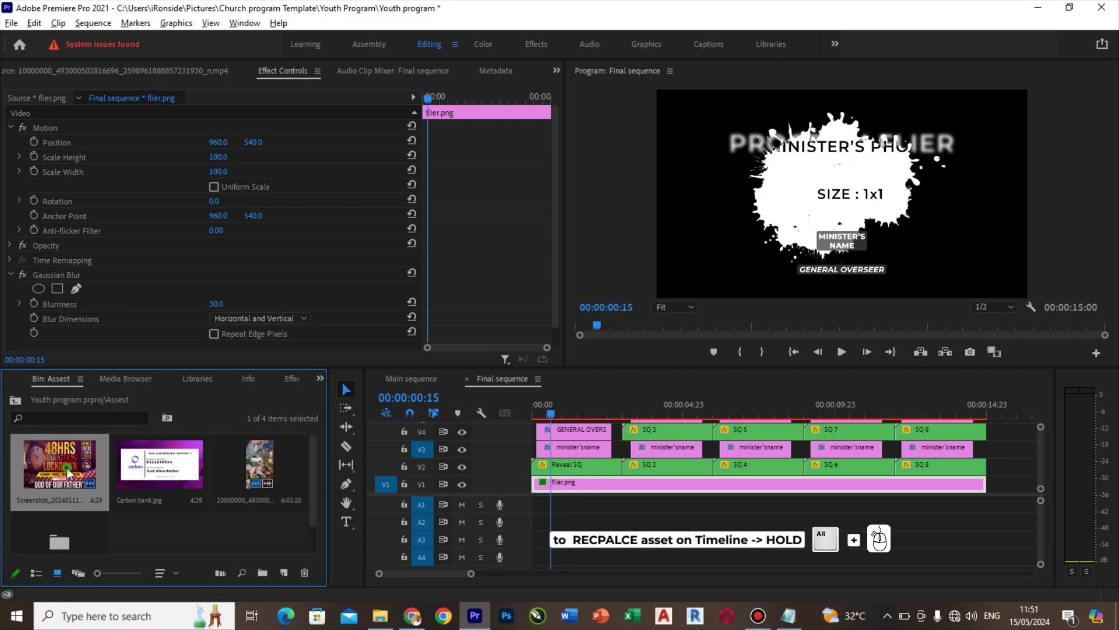
left_click_drag(66, 467, 603, 487)
Scale the background screenshot to height 150 and width 180, then check it at 00:00:00:19
left_click(228, 156)
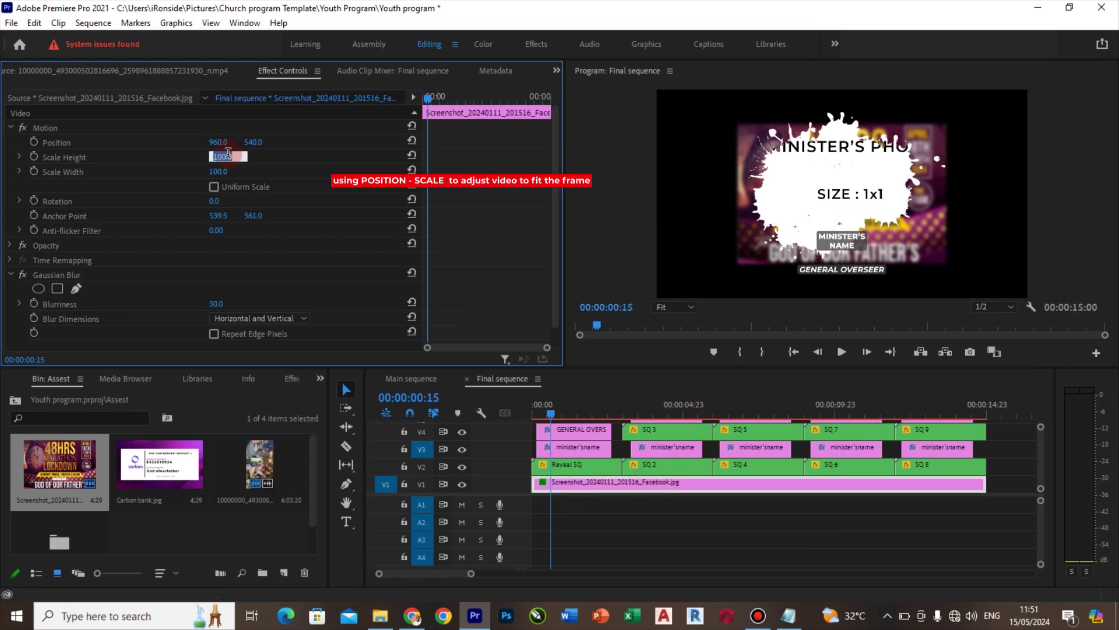
type("150")
key("Tab")
type("180")
key("Return")
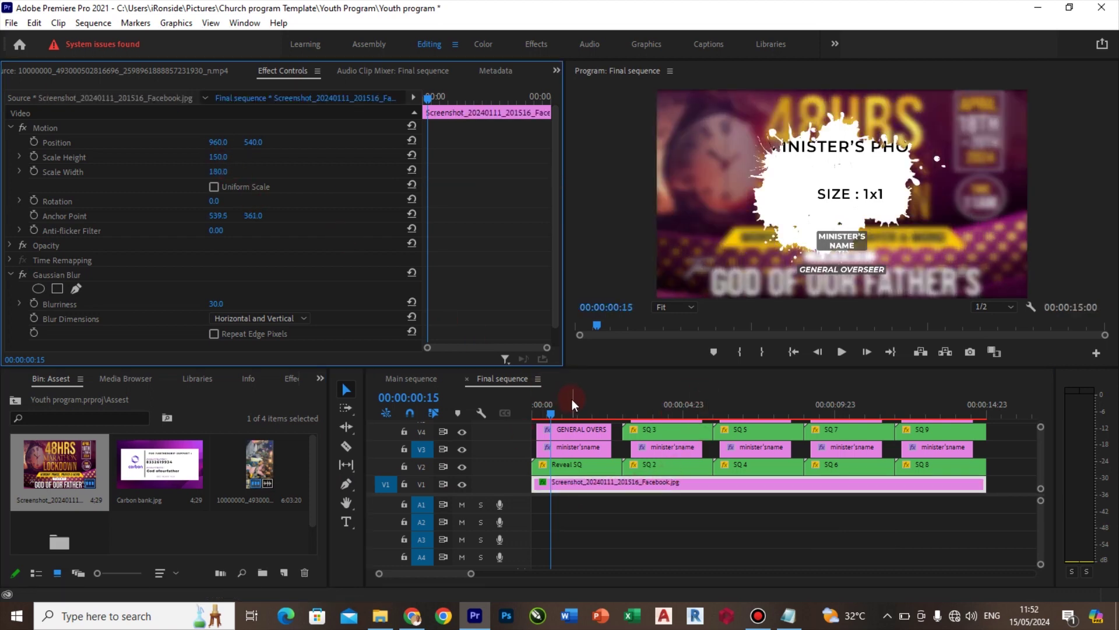
left_click(556, 411)
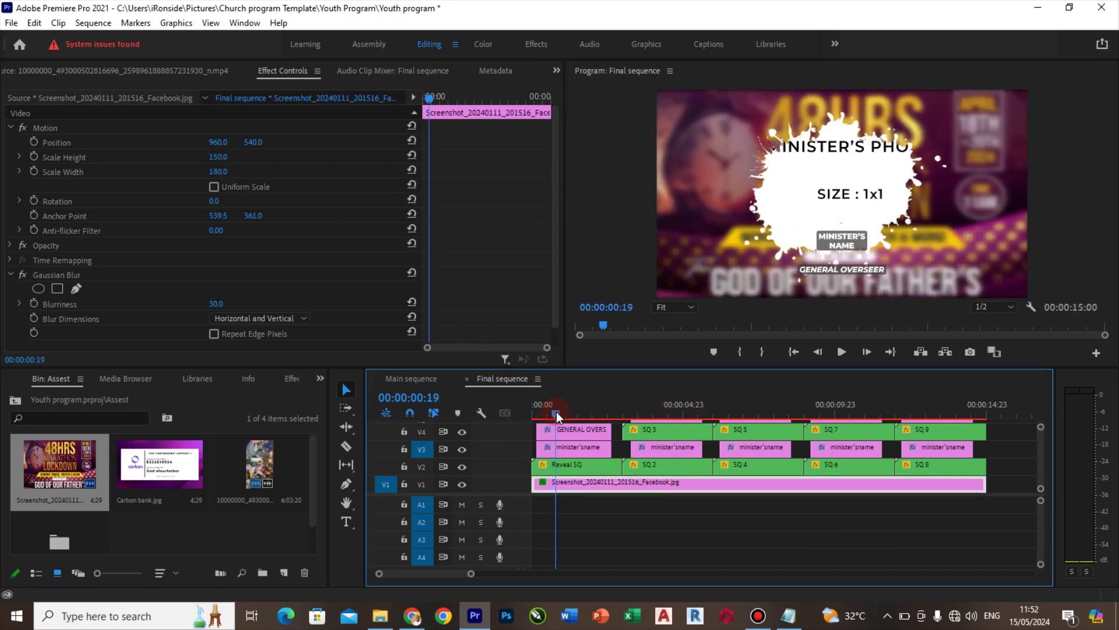
In Reveal SQ 1, replace minister.png with Screenshot (40).png from the Ministers bin
double_click(579, 468)
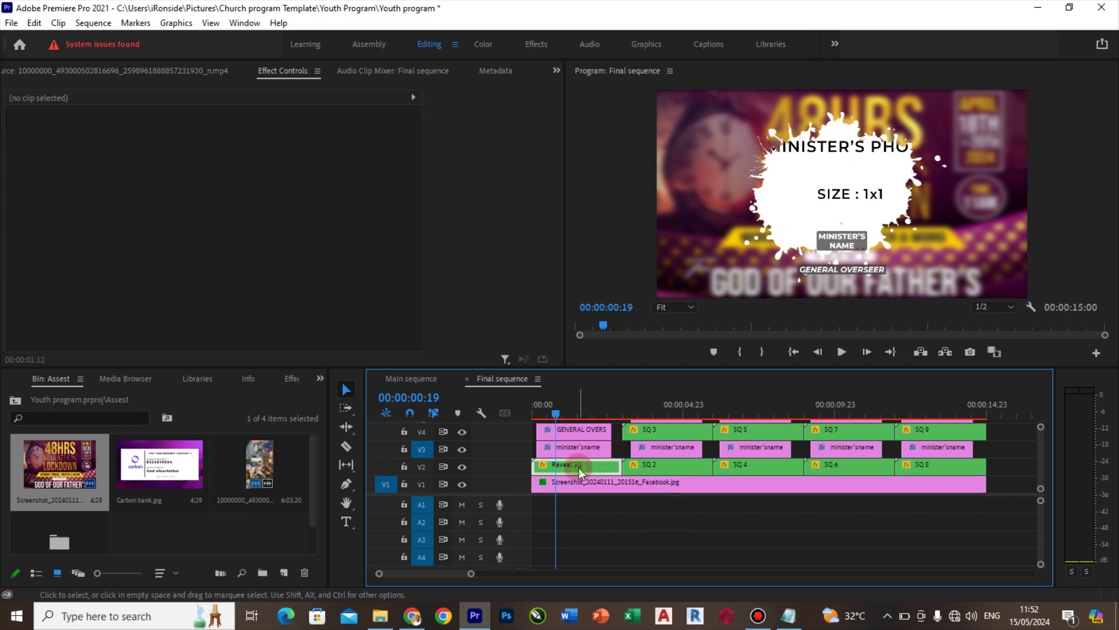
left_click(579, 467)
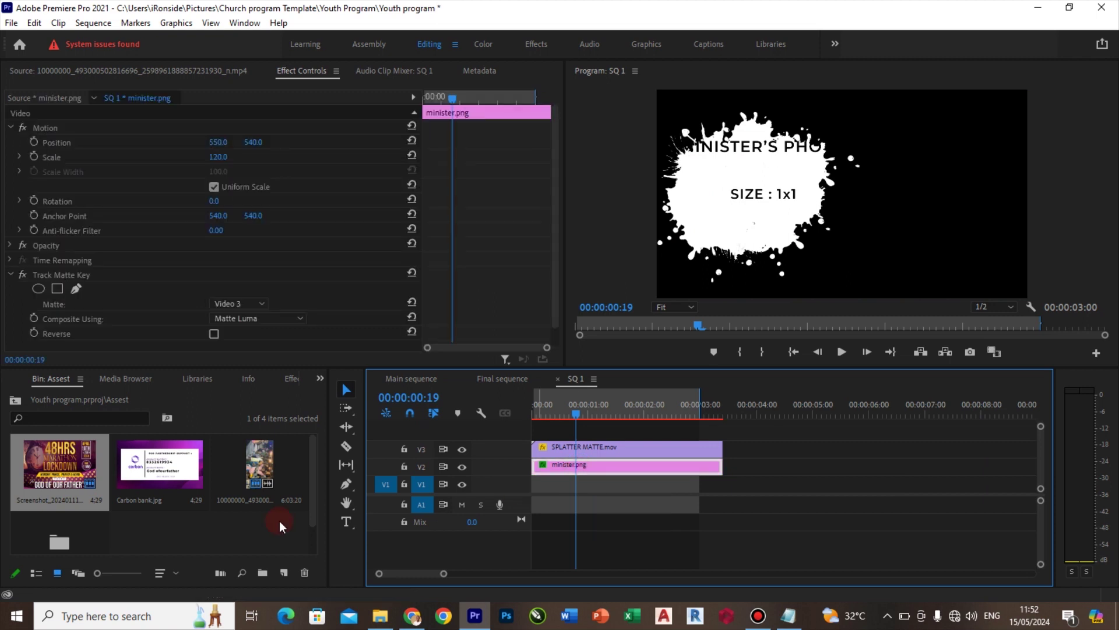
double_click(54, 537)
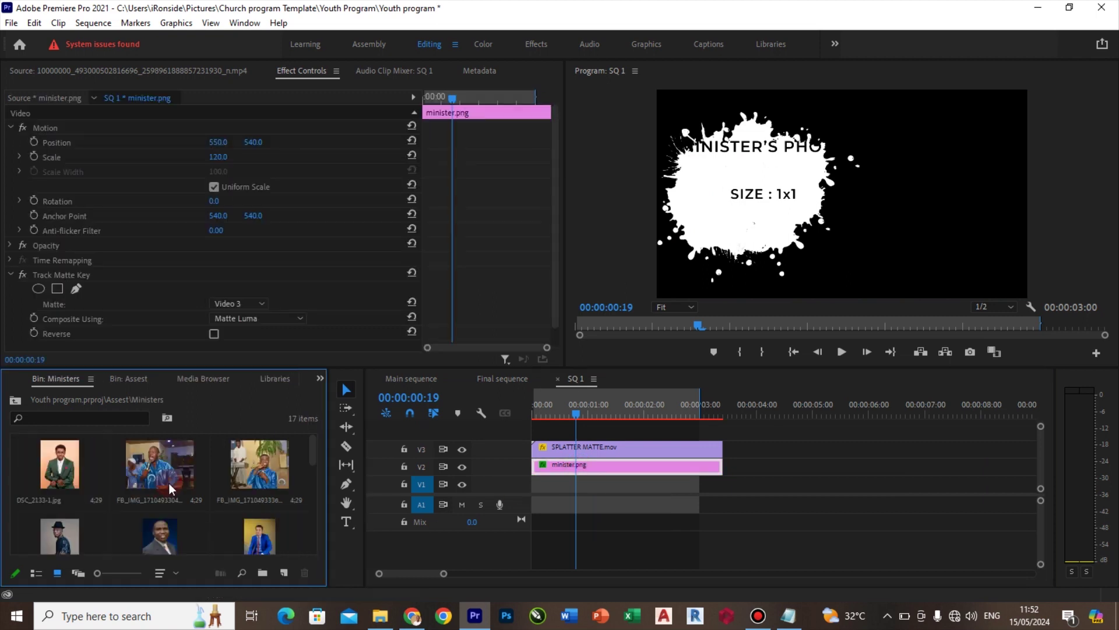
scroll(312, 449, "down", 5)
left_click(167, 509)
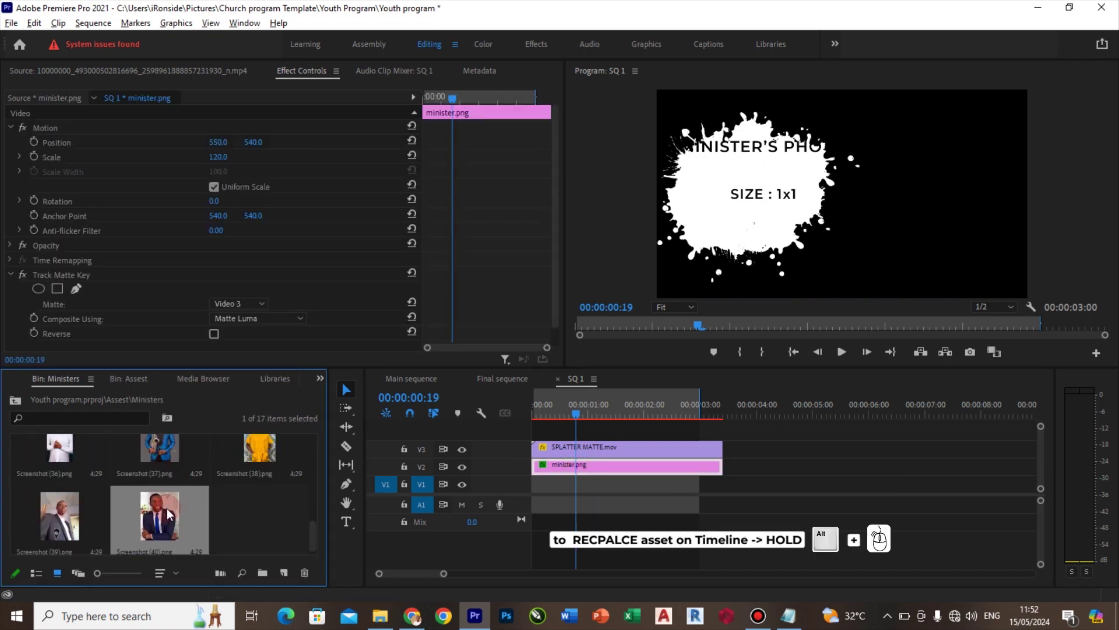
left_click_drag(167, 509, 581, 467)
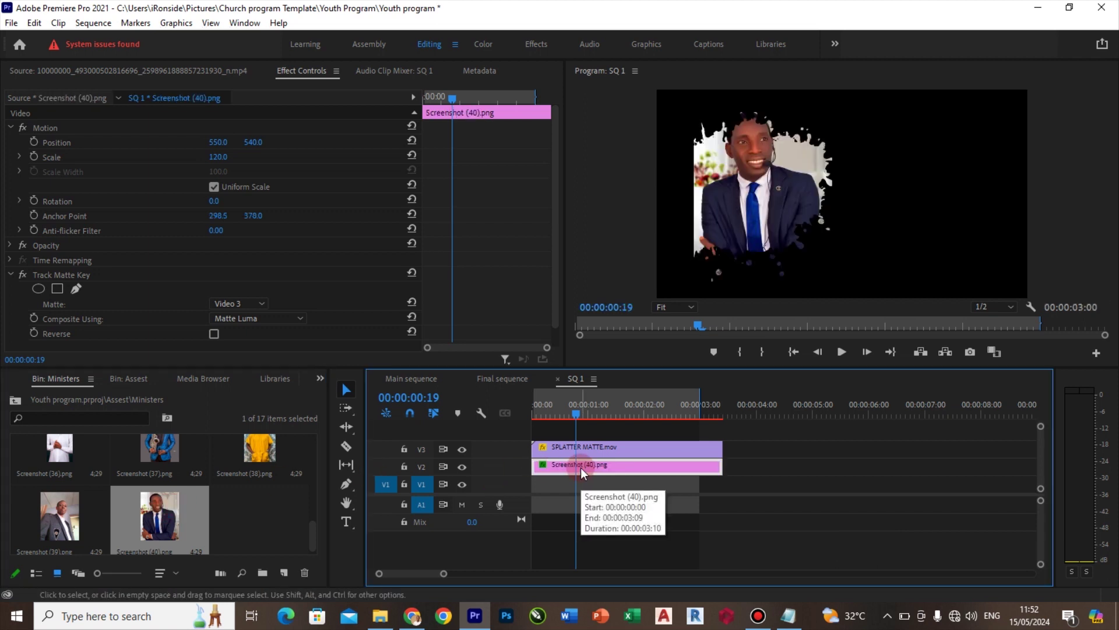
left_click(514, 378)
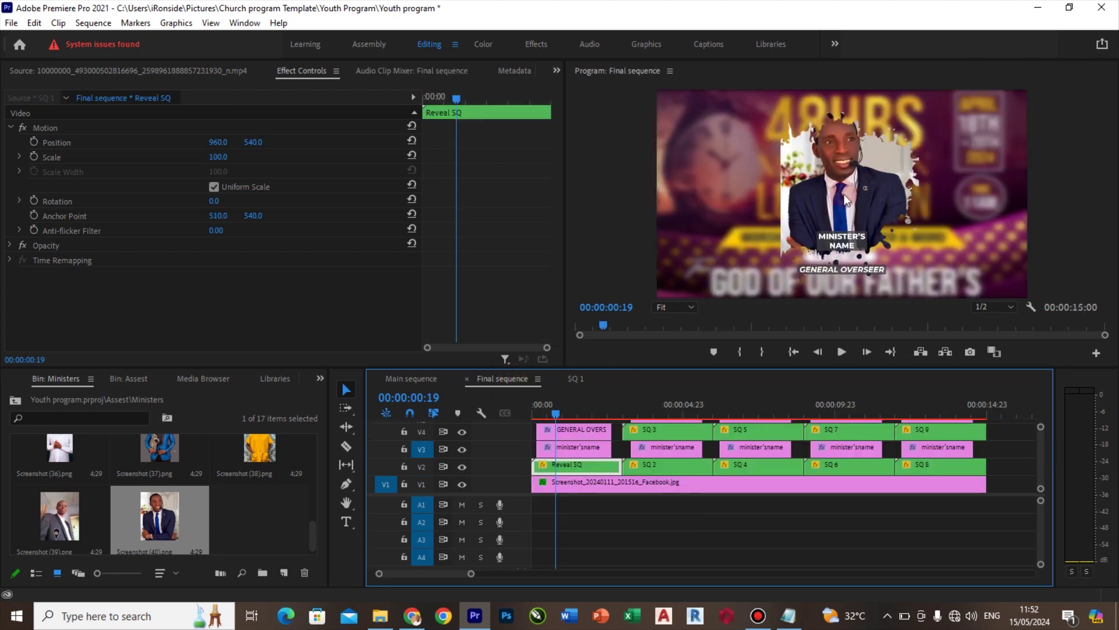
In the Graphics workspace, retype MINISTER'S NAME as 'PROPHET' with the minister's name on a second line
left_click(651, 45)
double_click(689, 239)
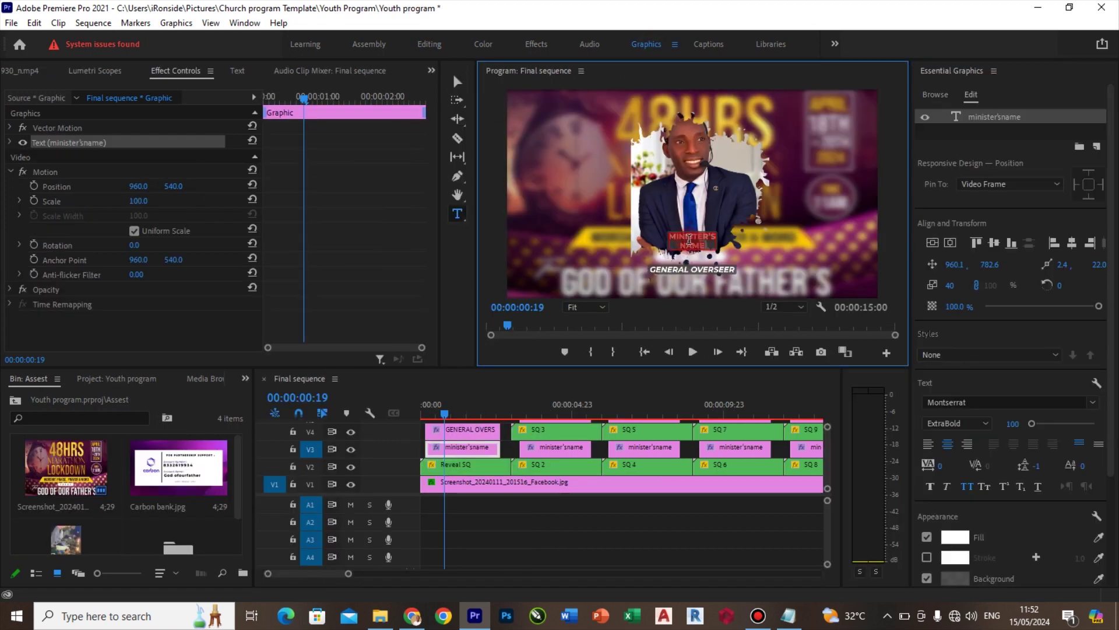
type("PROPHET")
key("Return")
left_click(458, 81)
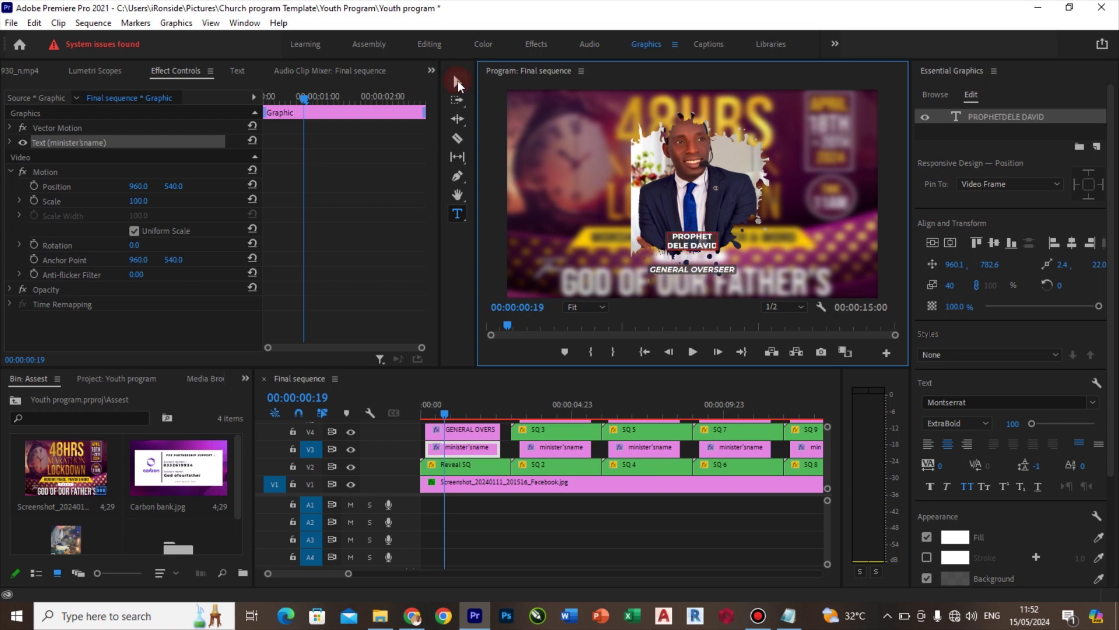
left_click(424, 46)
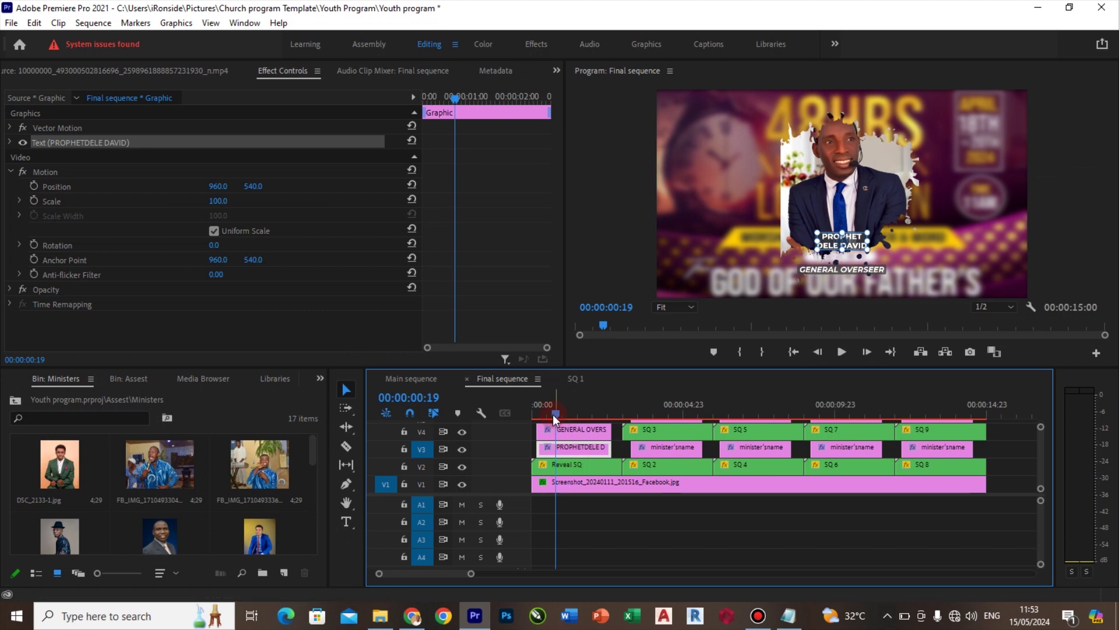
At 00:00:03:20, open SQ 2 and select its minister.png and the FB_IMG_1710493304802.jpg photo
left_click_drag(569, 411, 649, 411)
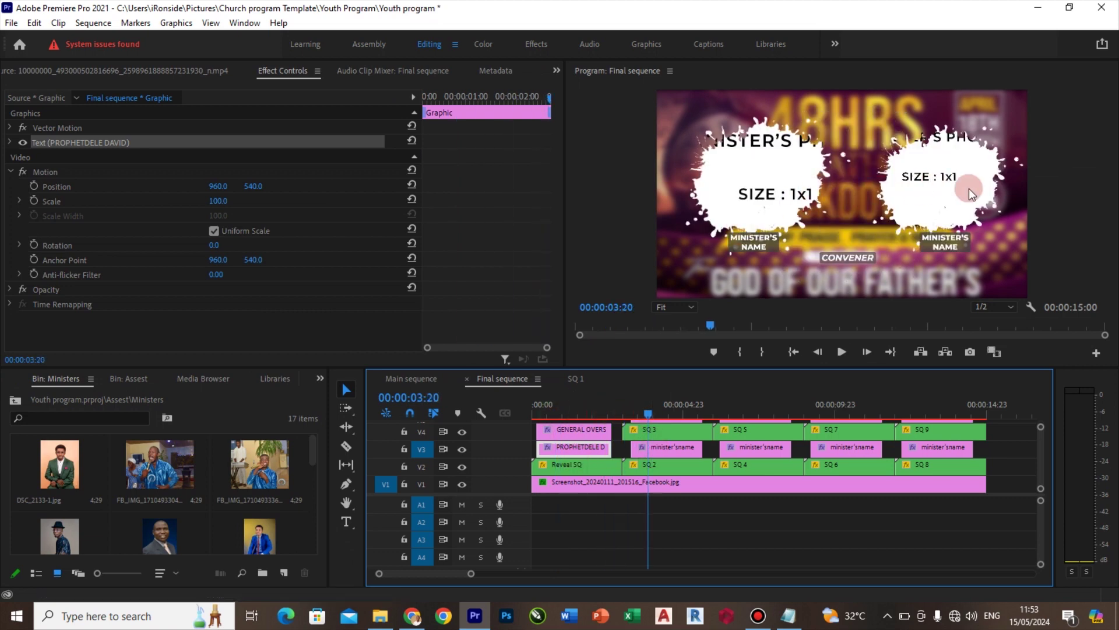
double_click(658, 464)
left_click(632, 465)
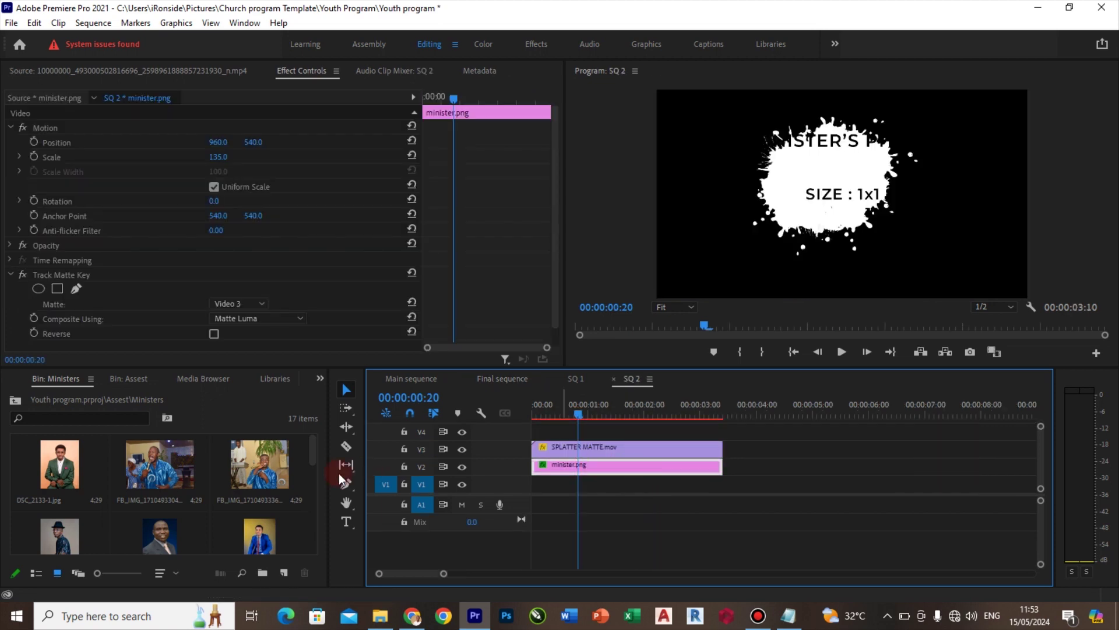
left_click(149, 467)
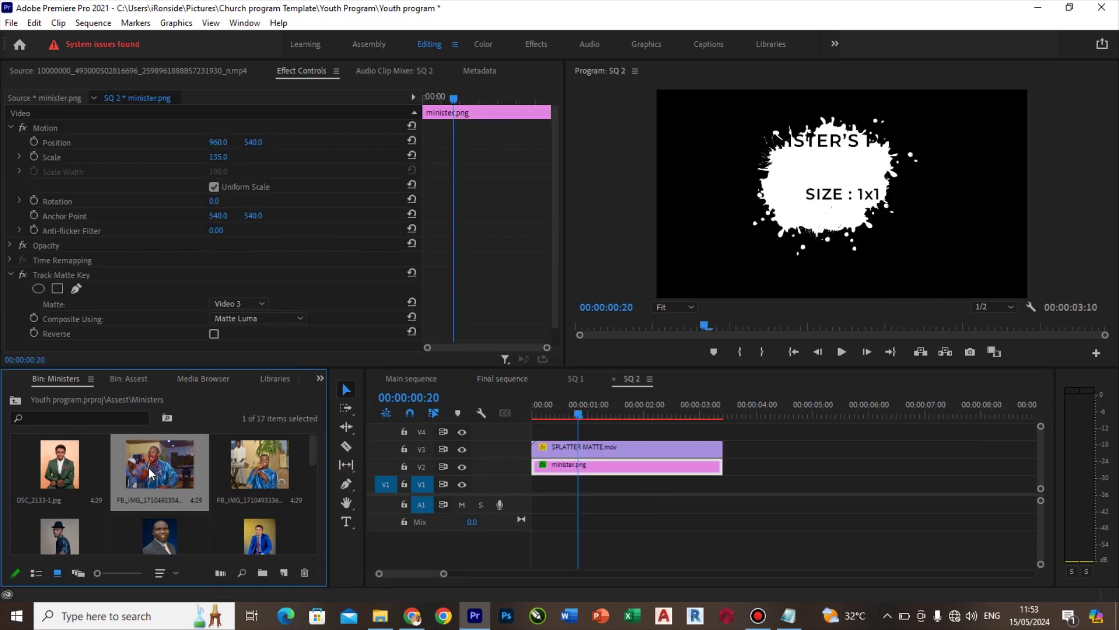
Replace SQ 2's minister.png with FB_IMG_1710493304802.jpg
key("alt")
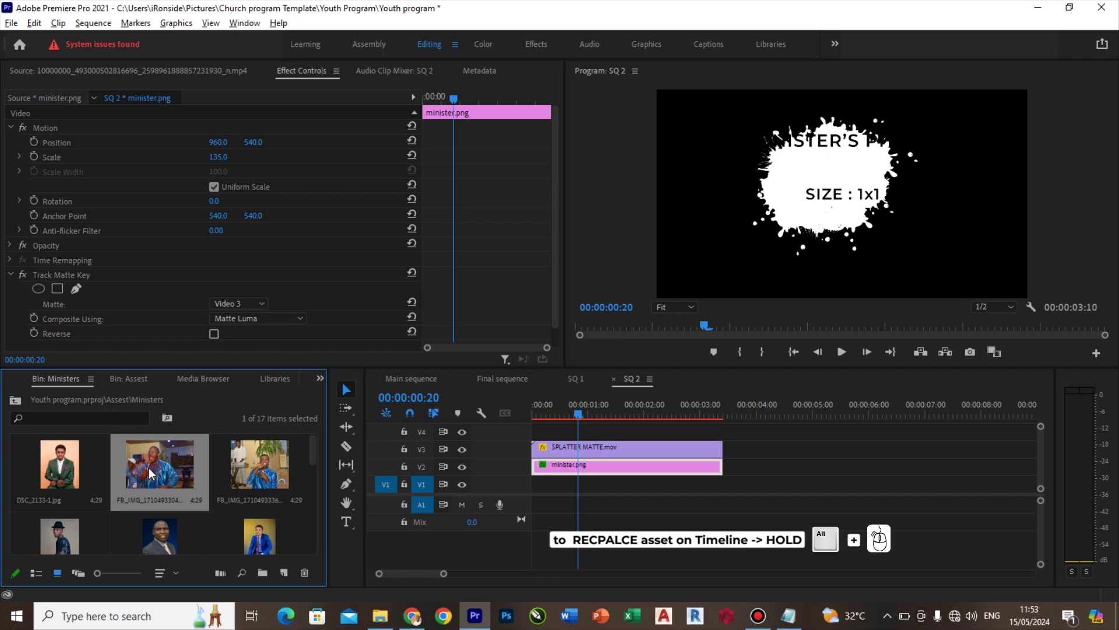
left_click_drag(149, 467, 583, 468)
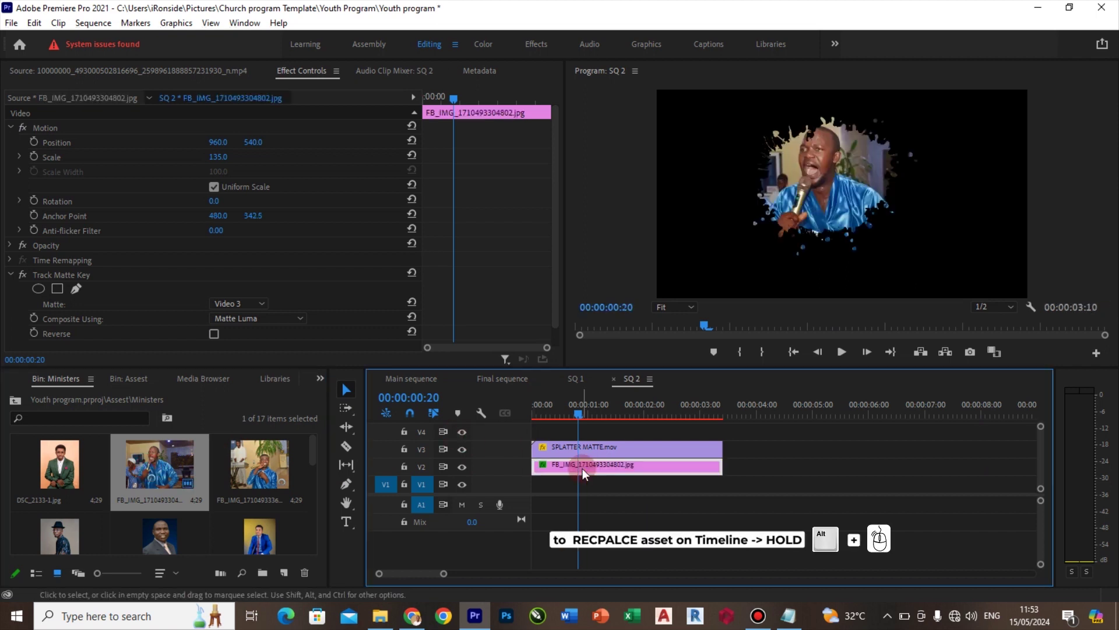
left_click(511, 379)
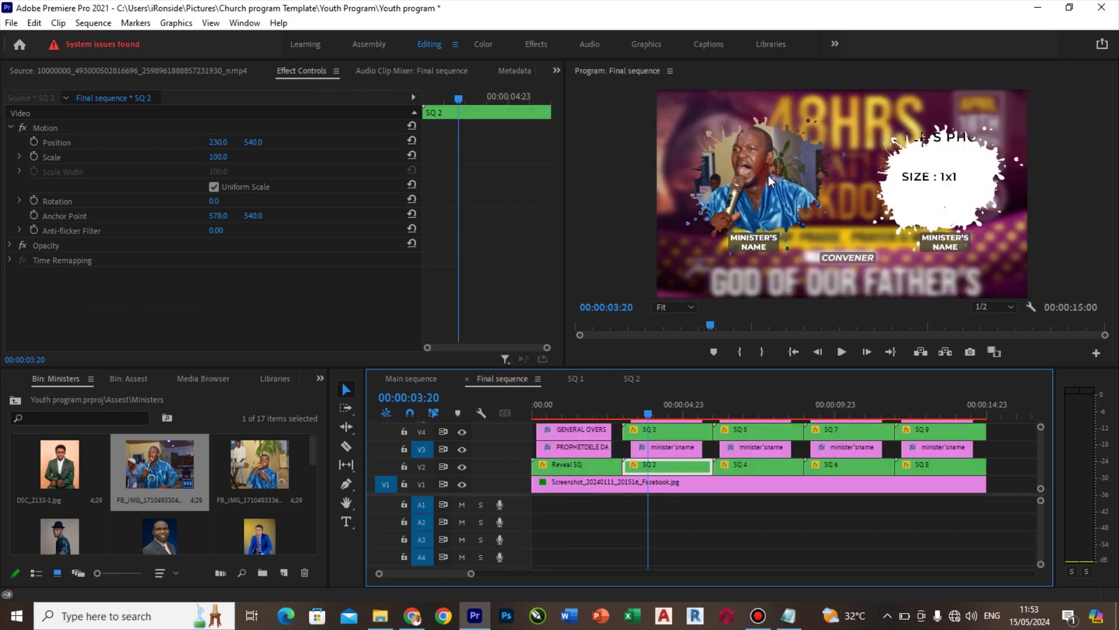
Replace SQ 3's minister.png with FB_IMG_1710493336354.jpg and preview it around 00:00:01:10
double_click(668, 432)
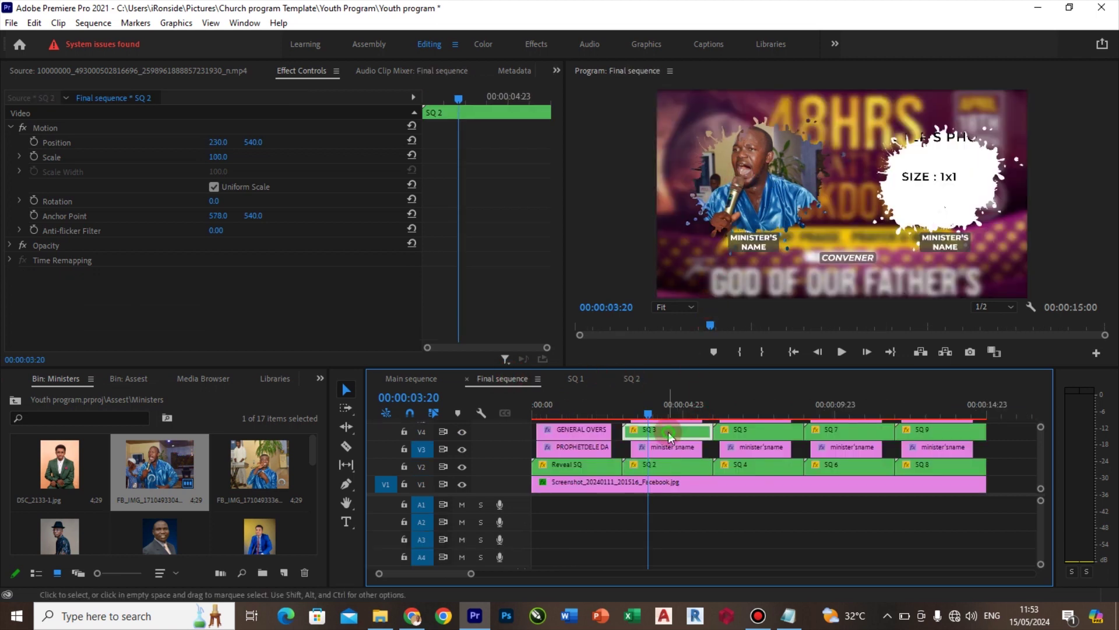
left_click(268, 466)
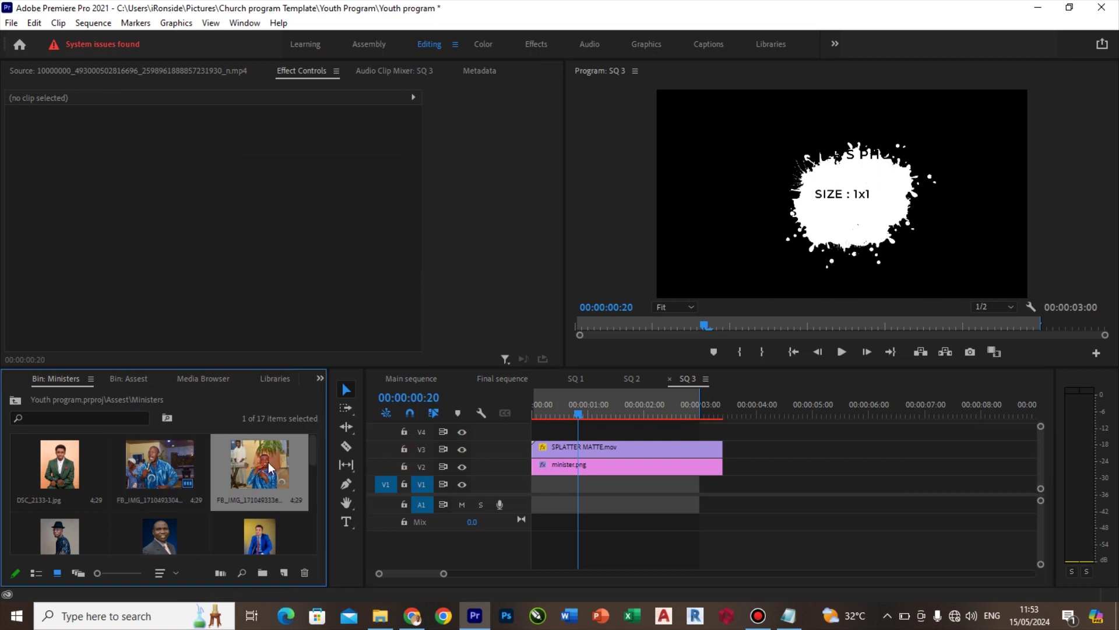
left_click_drag(269, 462, 567, 463)
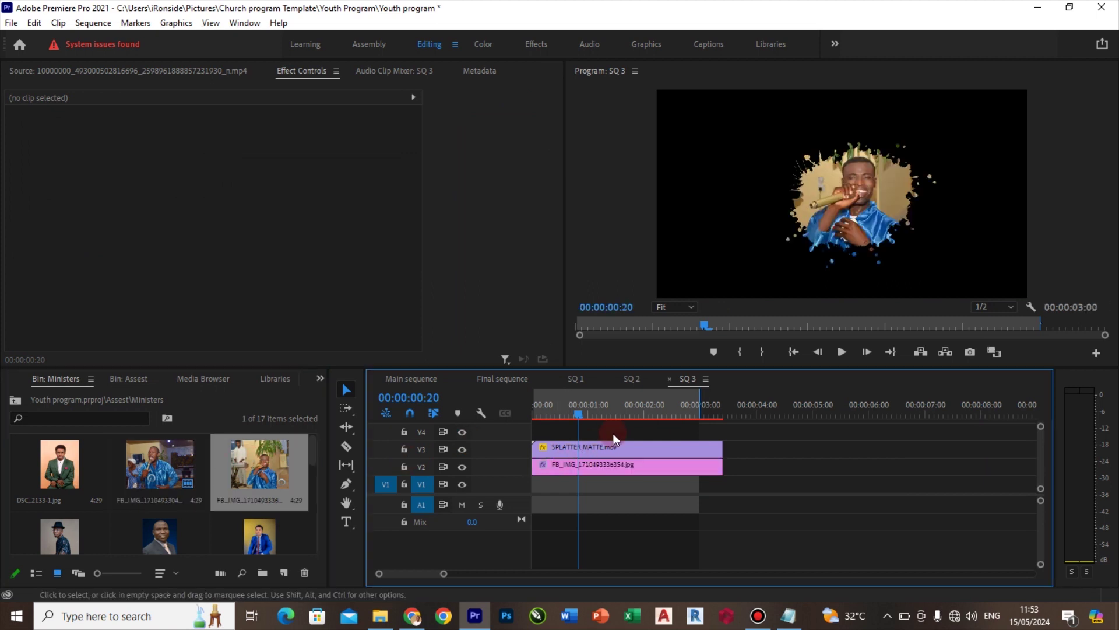
left_click(600, 414)
left_click_drag(600, 414, 610, 414)
left_click(512, 379)
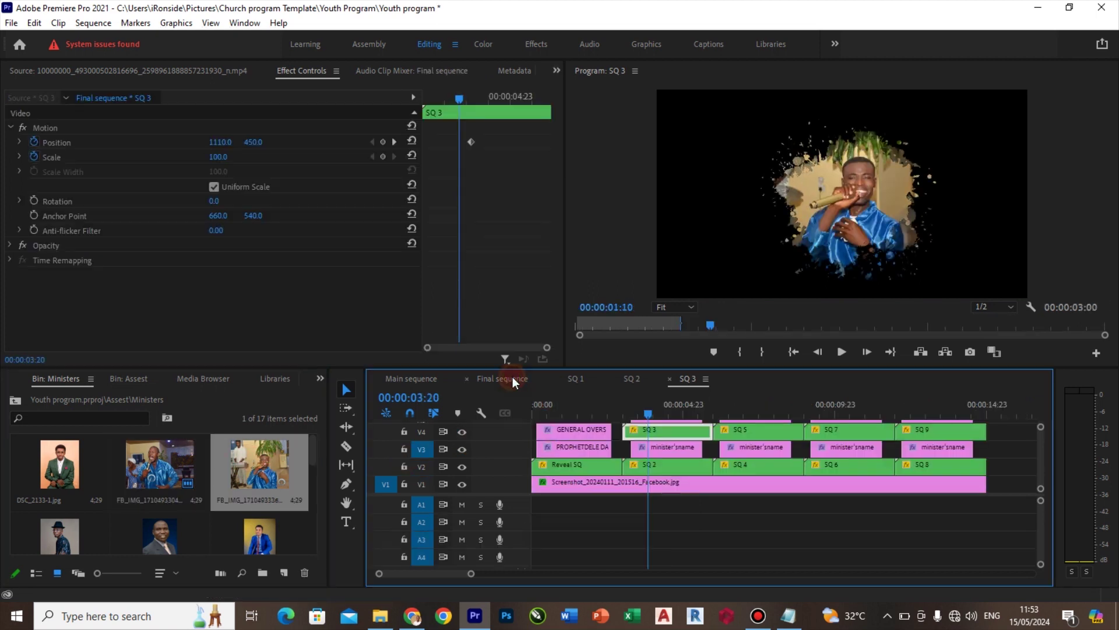
Put the blue-suit photo into SQ 4 and IMG_0613.JPG into SQ 7
left_click_drag(646, 411, 744, 414)
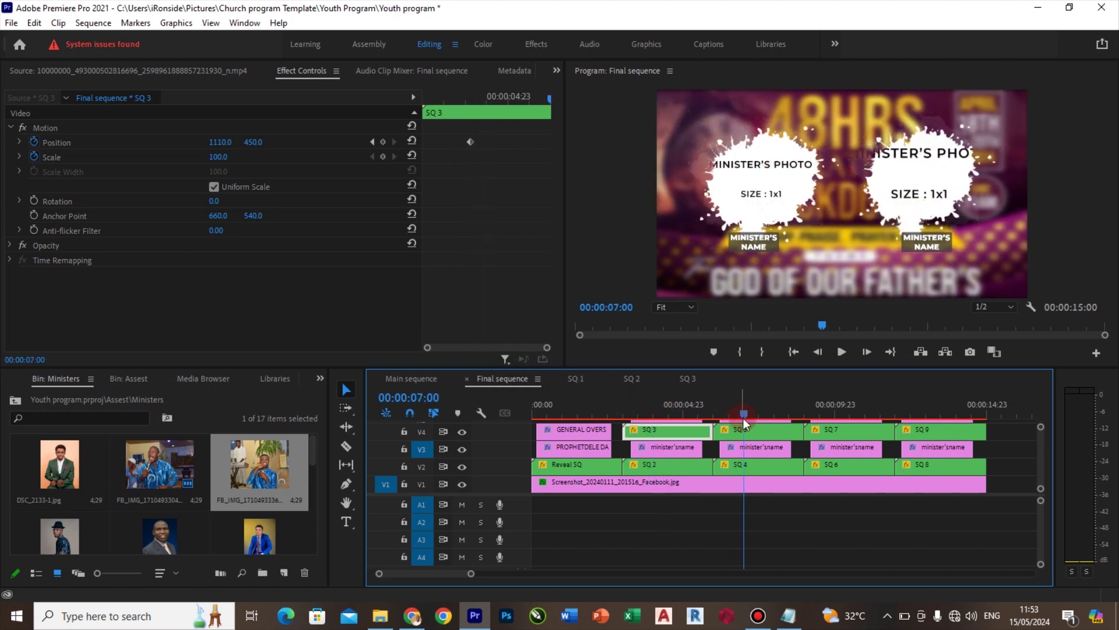
double_click(753, 466)
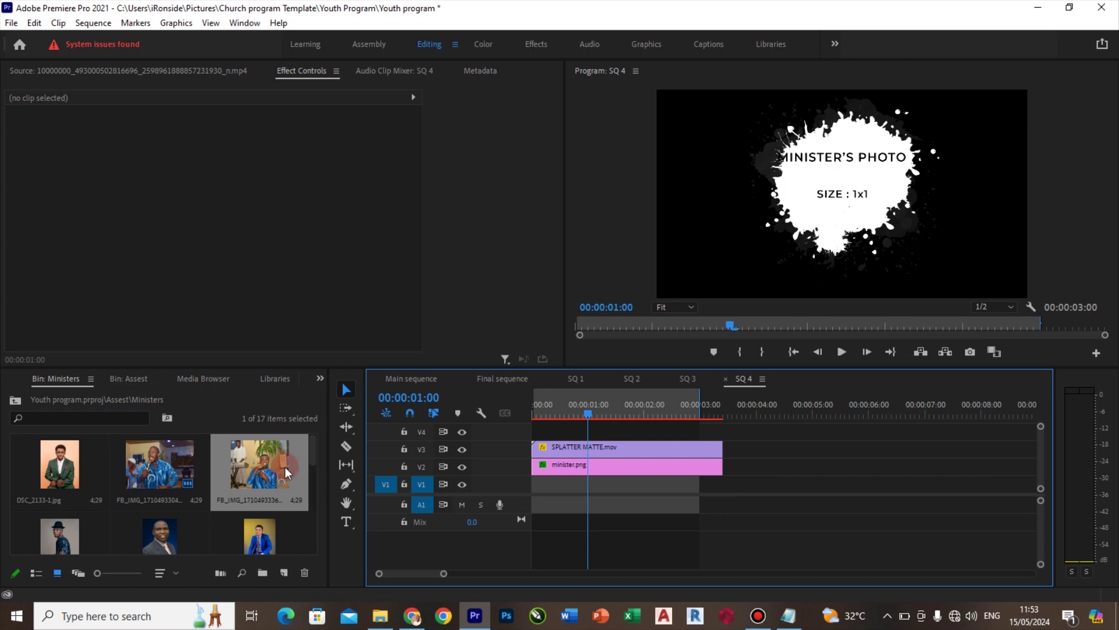
left_click(260, 540)
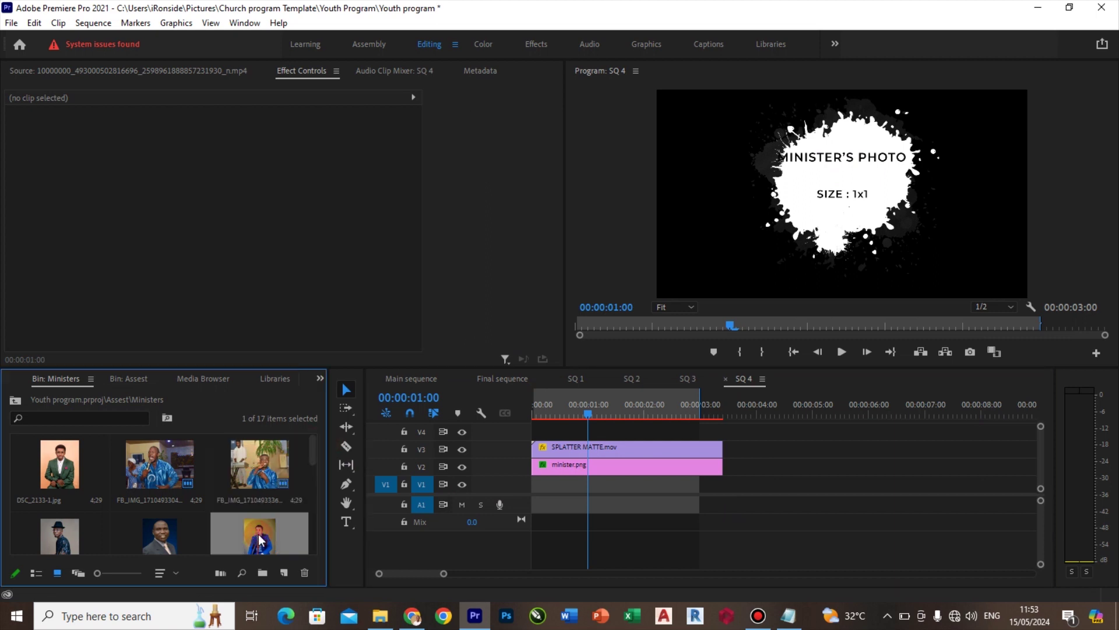
left_click_drag(259, 540, 576, 468)
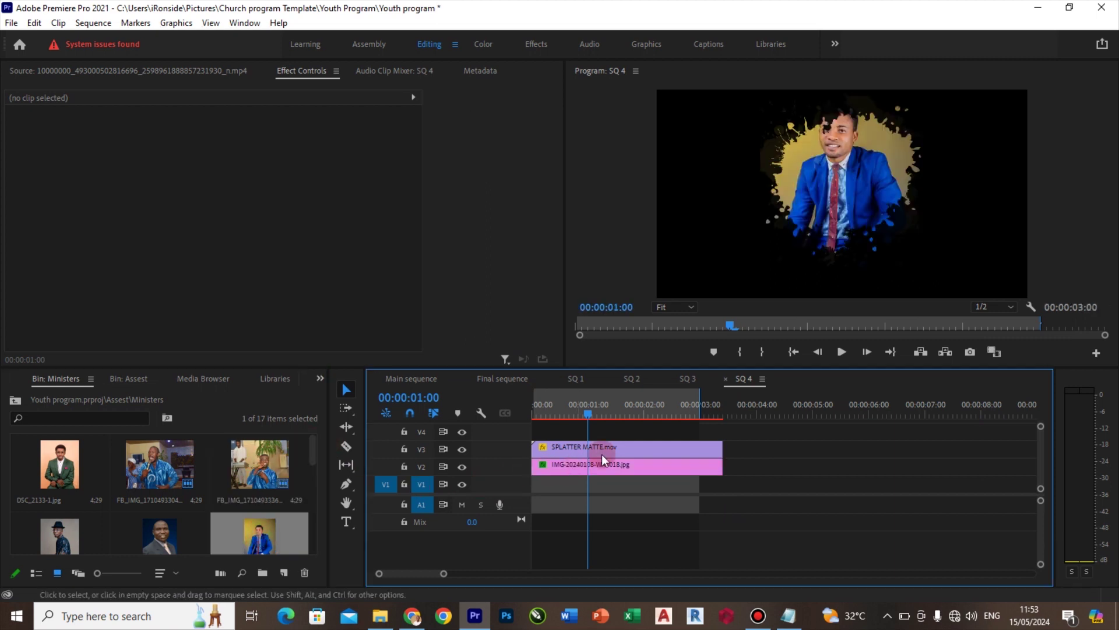
key("shift+r")
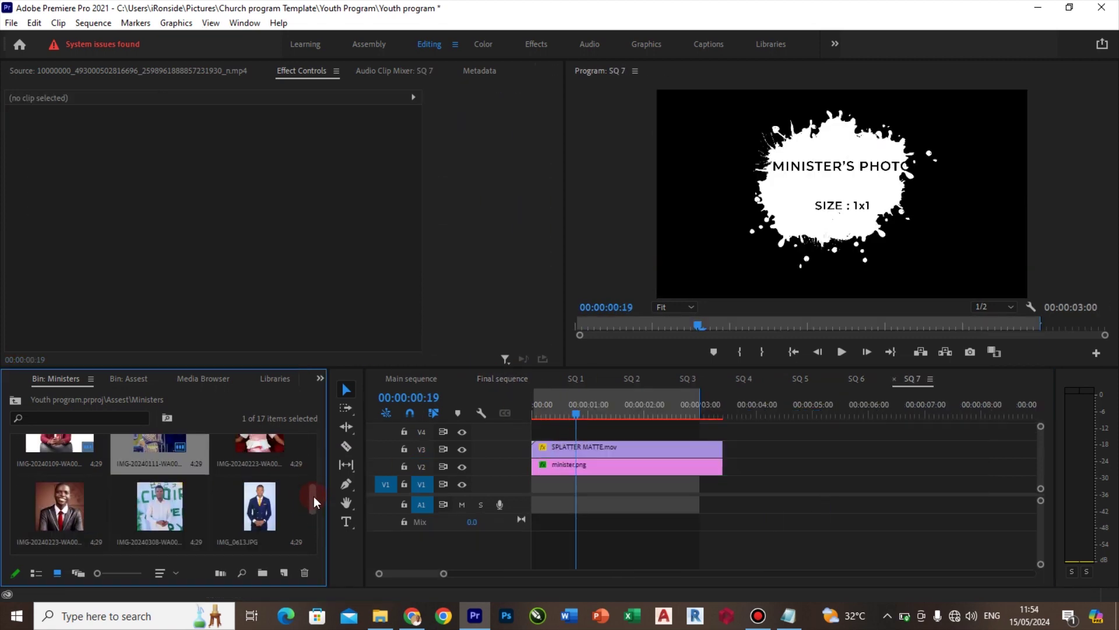
left_click_drag(259, 506, 655, 464)
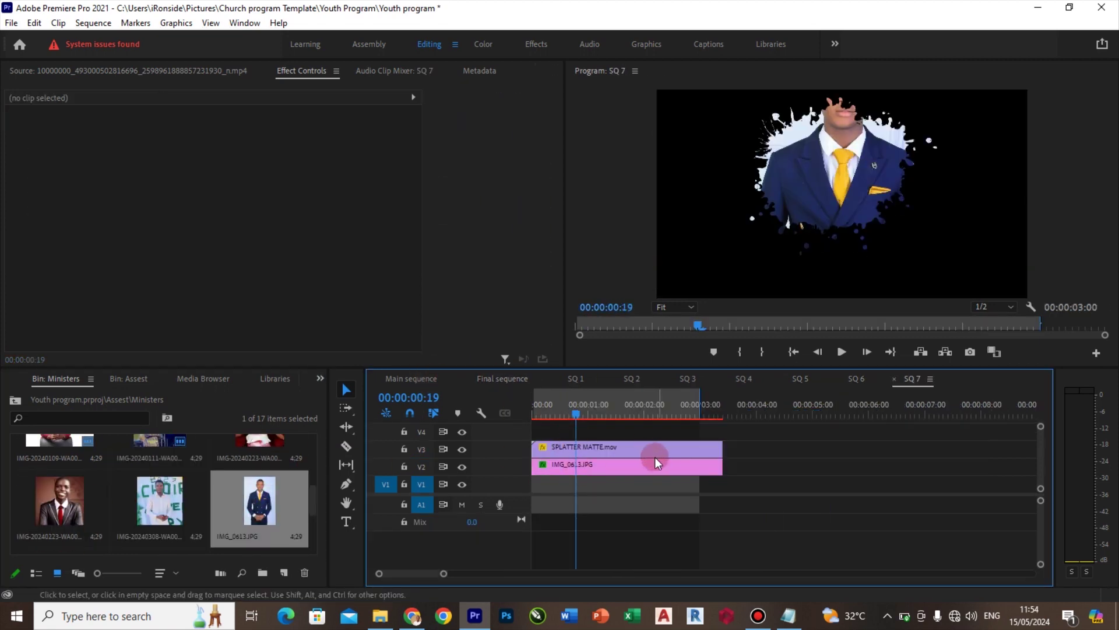
Remove IMG_0613.JPG's track matte and set the SPLATTER MATTE opacity to 20%
left_click(637, 469)
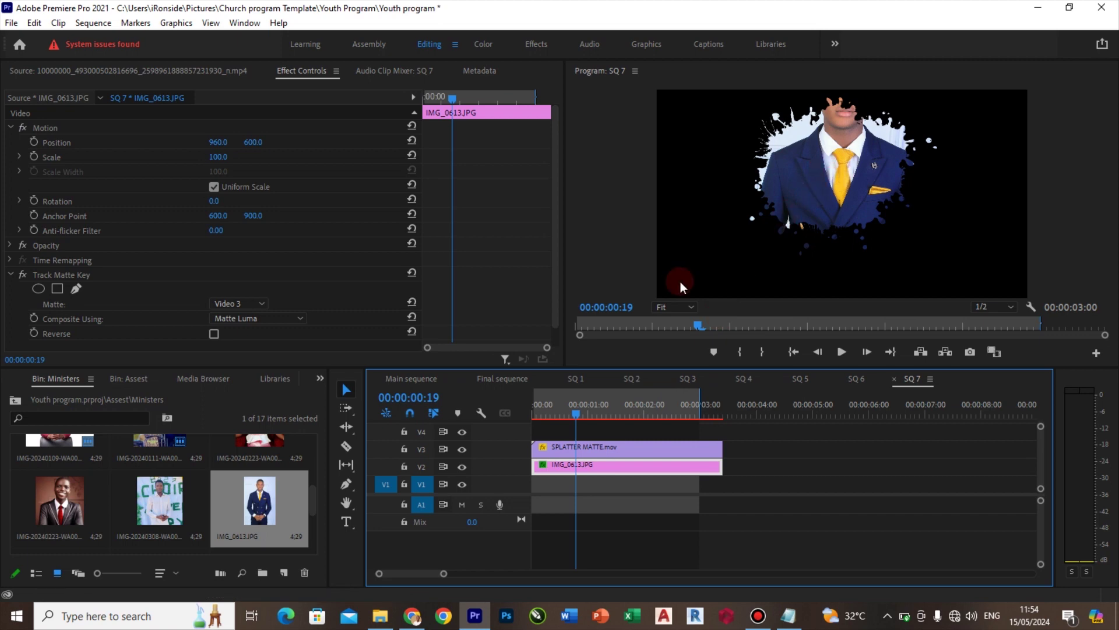
left_click(239, 305)
left_click(249, 314)
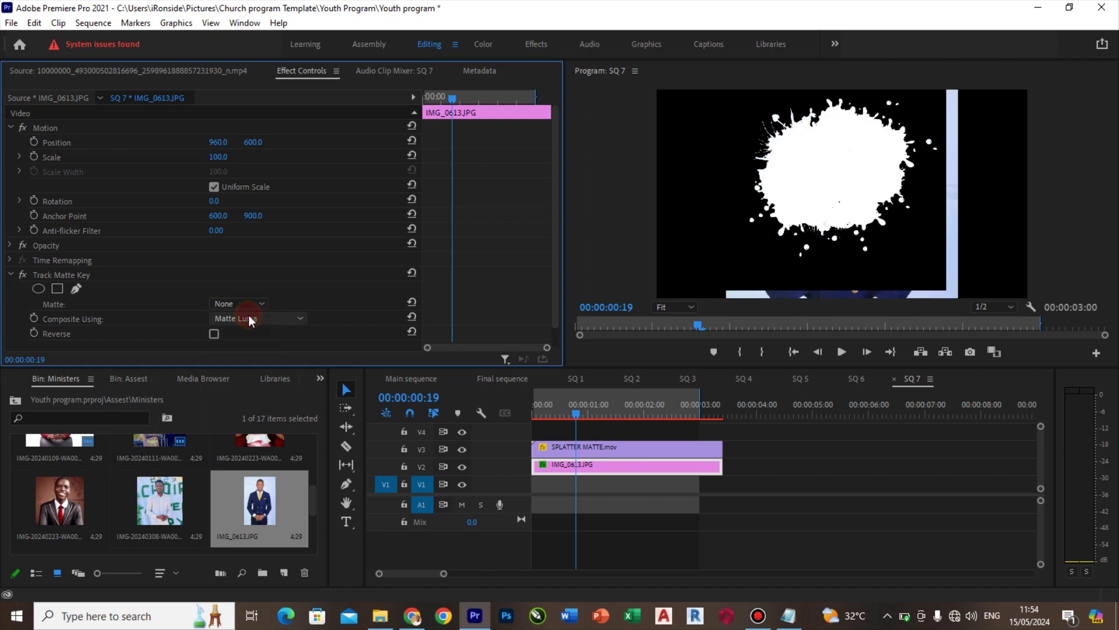
left_click(603, 452)
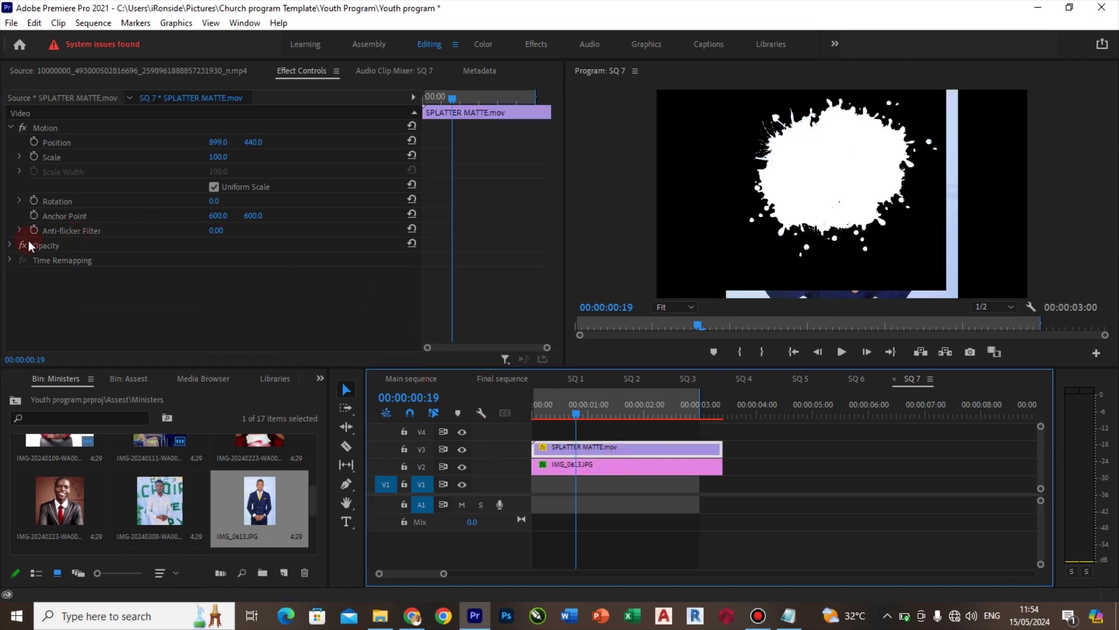
left_click(8, 248)
left_click(9, 245)
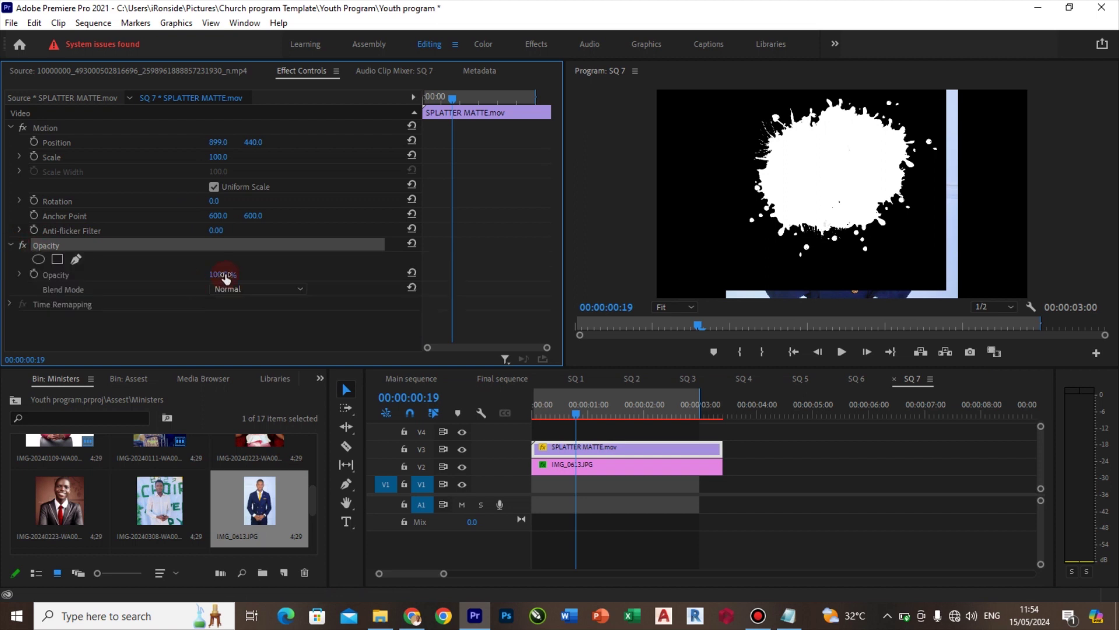
left_click(228, 273)
type("20")
key("Return")
Scale the minister photo IMG_0613.JPG to 65 and lower it to Position Y 652
left_click(593, 467)
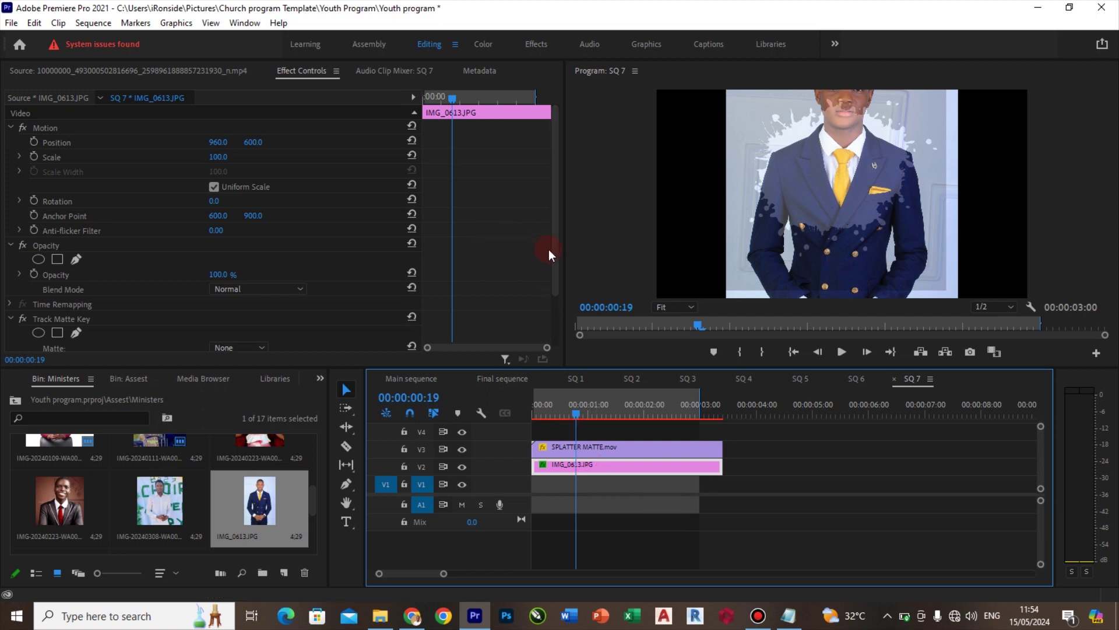
left_click_drag(553, 258, 555, 222)
left_click(218, 157)
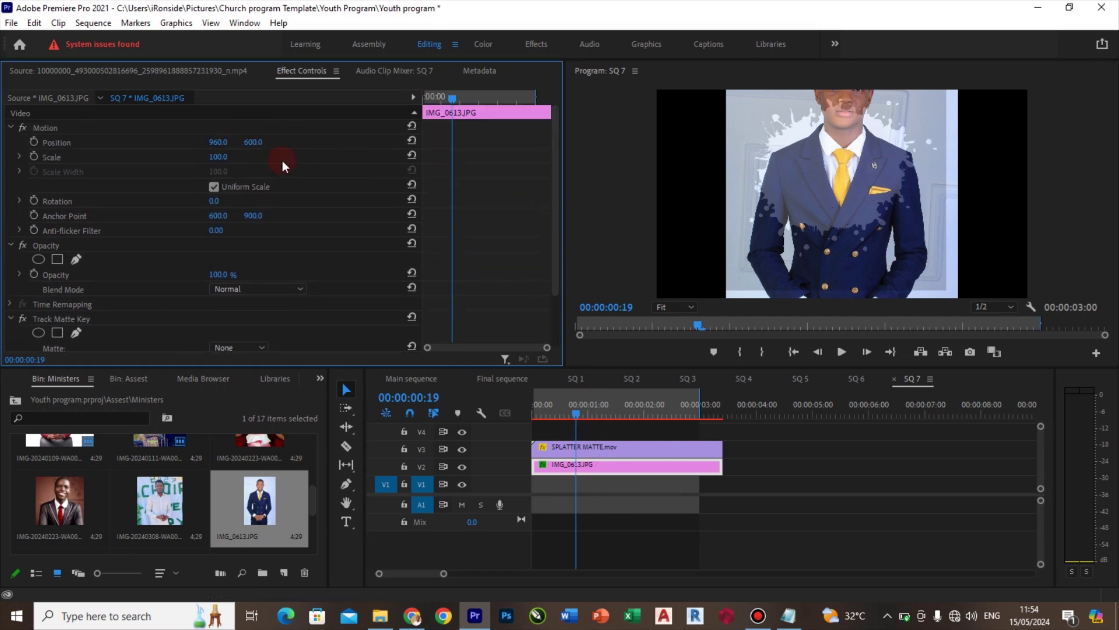
type("50")
key("Return")
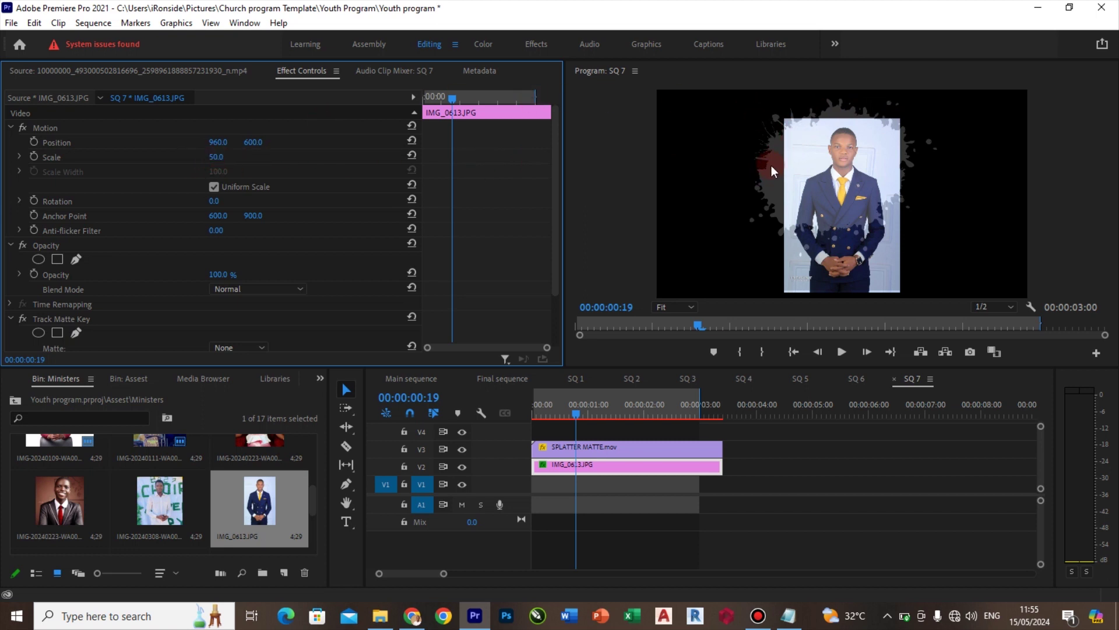
left_click(245, 156)
type("65")
key("Return")
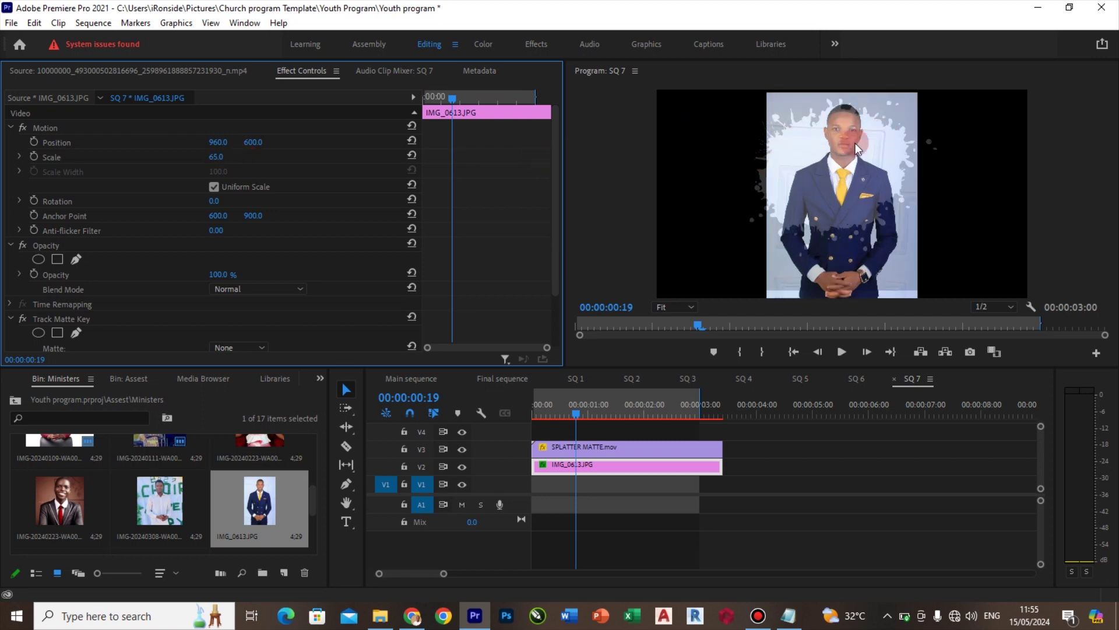
left_click_drag(255, 146, 389, 233)
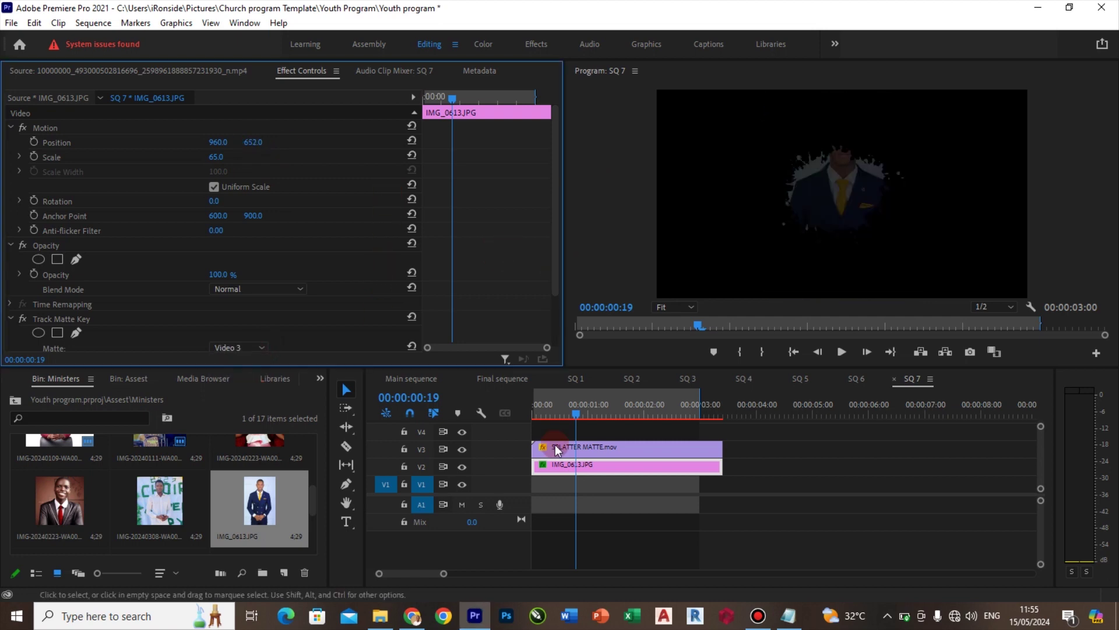
Raise SQ 7's SPLATTER MATTE to Position Y 311 so the minister's face shows
left_click(574, 448)
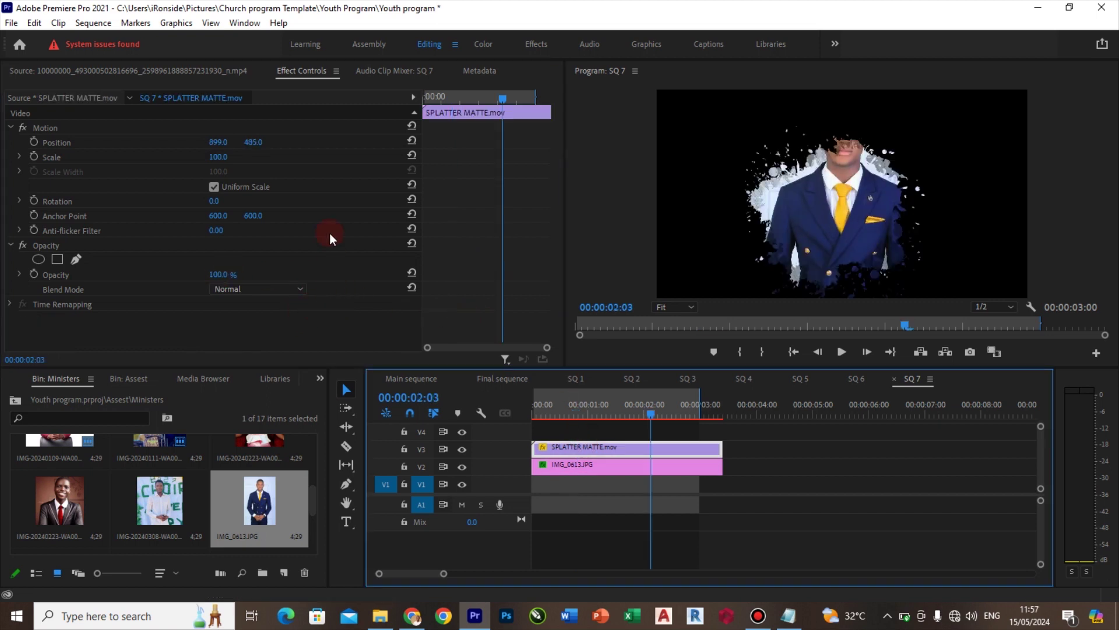
left_click_drag(250, 148, 149, 148)
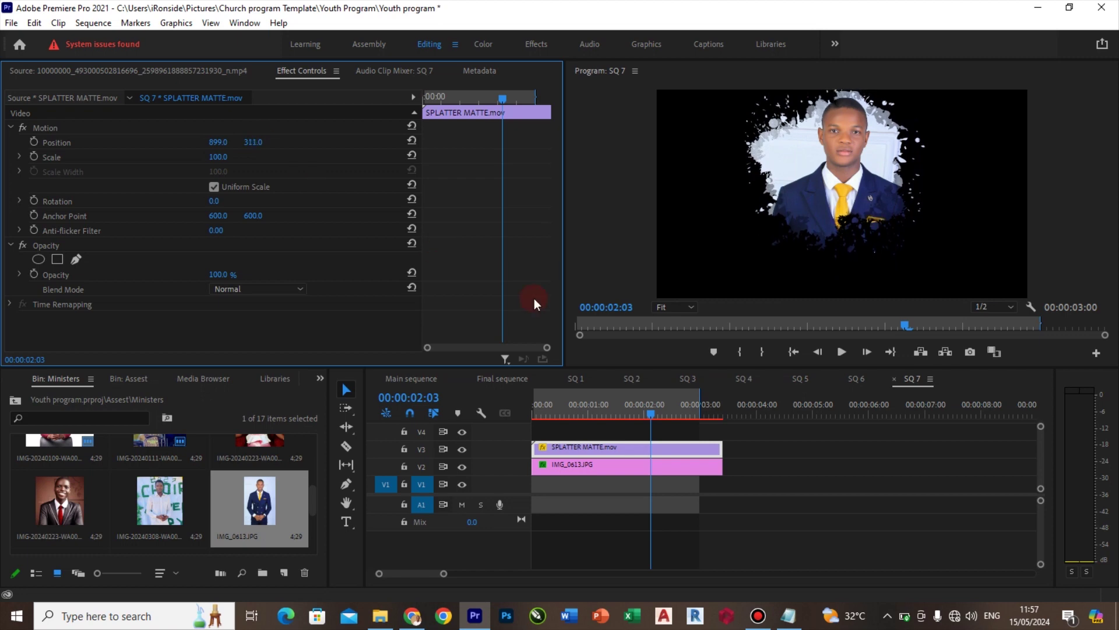
Review the Final sequence and delete the last slot's SQ 8, SQ 9 and name title
left_click(511, 379)
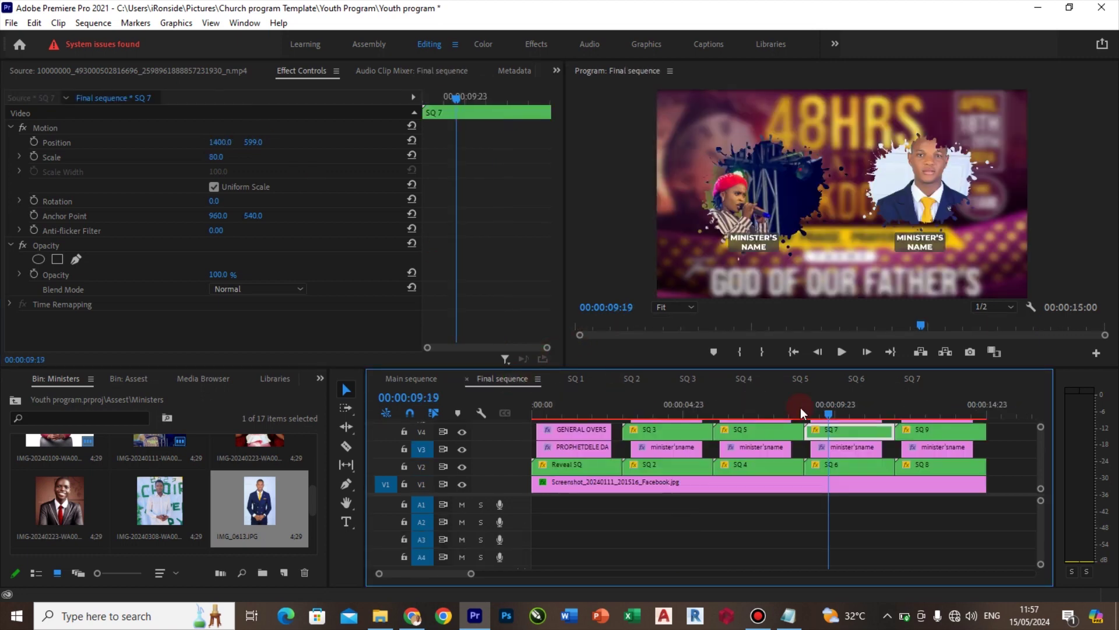
mouse_move(840, 411)
left_mouse_down()
mouse_move(915, 414)
mouse_move(854, 412)
left_mouse_up()
key("space")
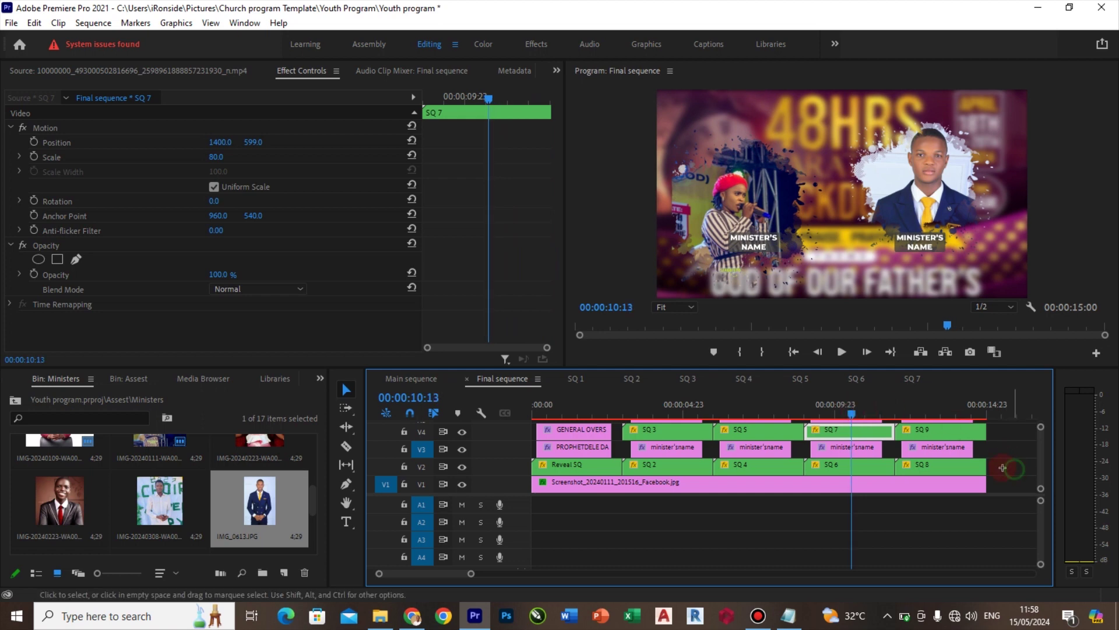
left_click_drag(1015, 469, 965, 422)
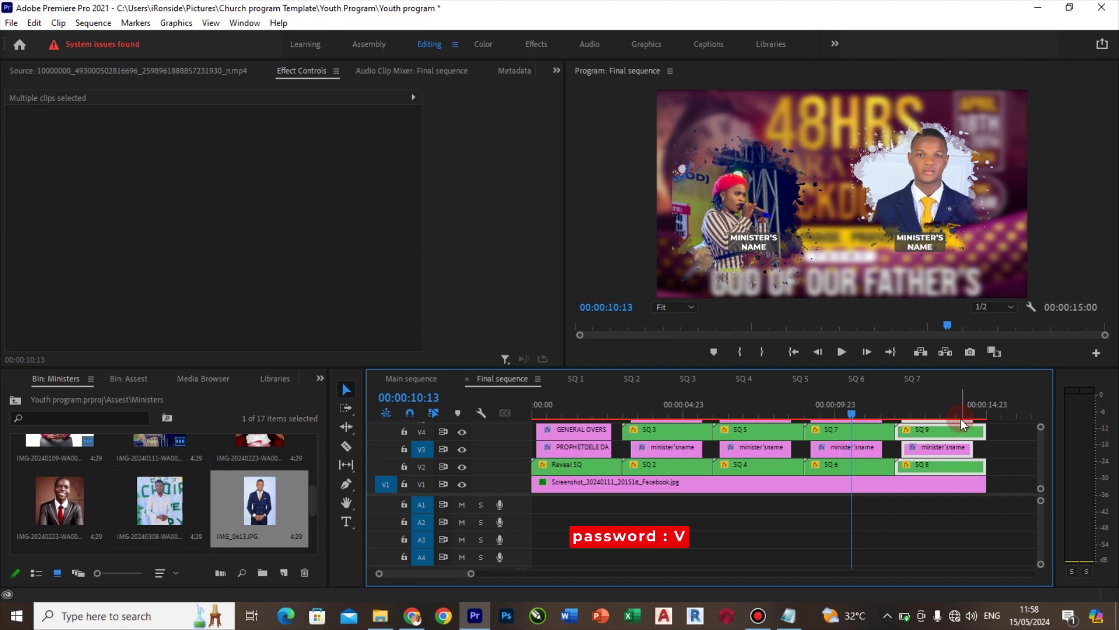
key("Delete")
Trim the V1 background screenshot to match and delete the leftover V6 clip
left_click_drag(983, 483, 895, 483)
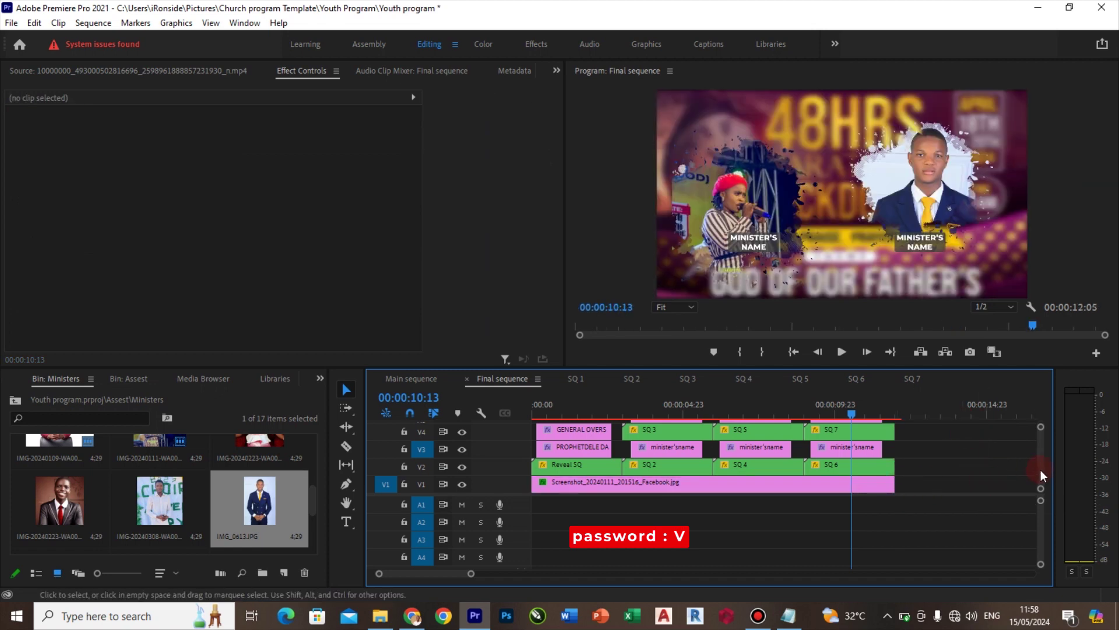
scroll(1043, 469, "up", 3)
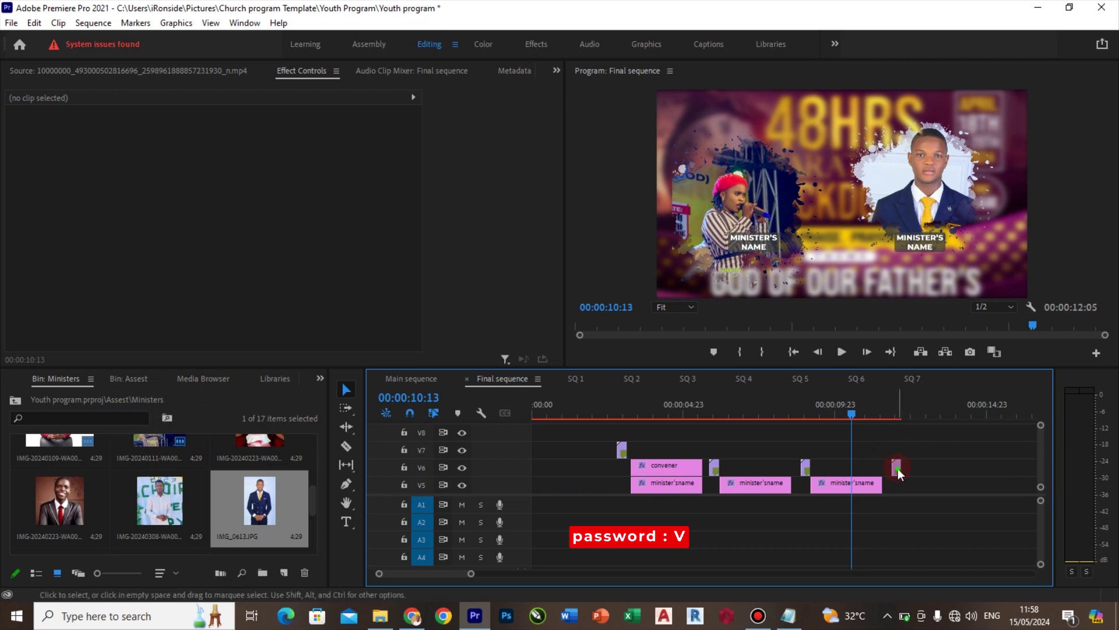
left_click(897, 467)
key("Delete")
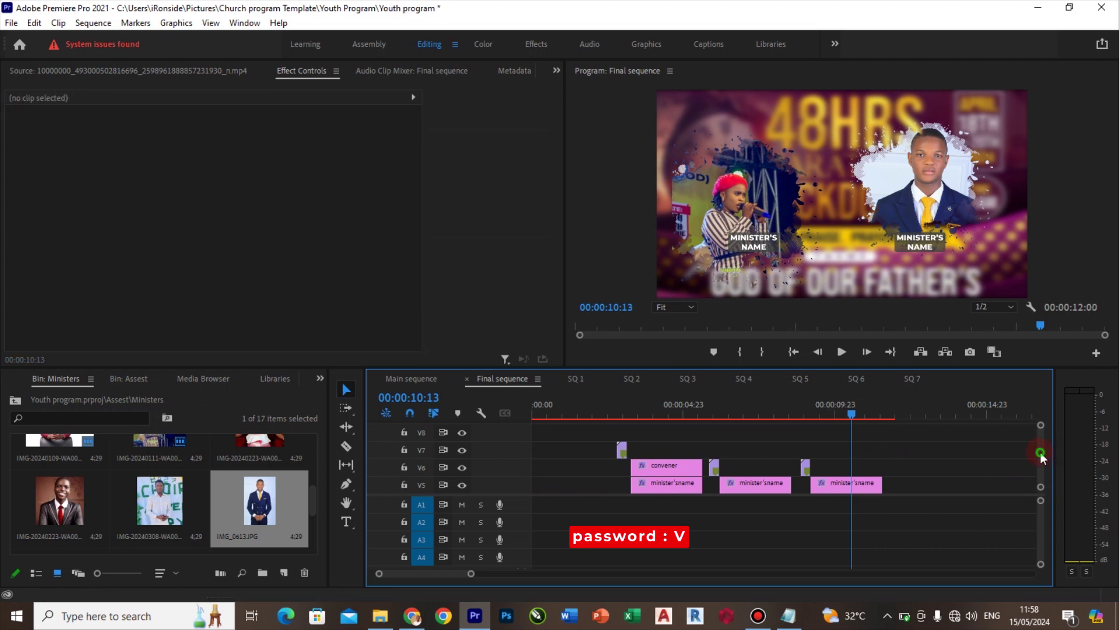
scroll(1038, 456, "down", 3)
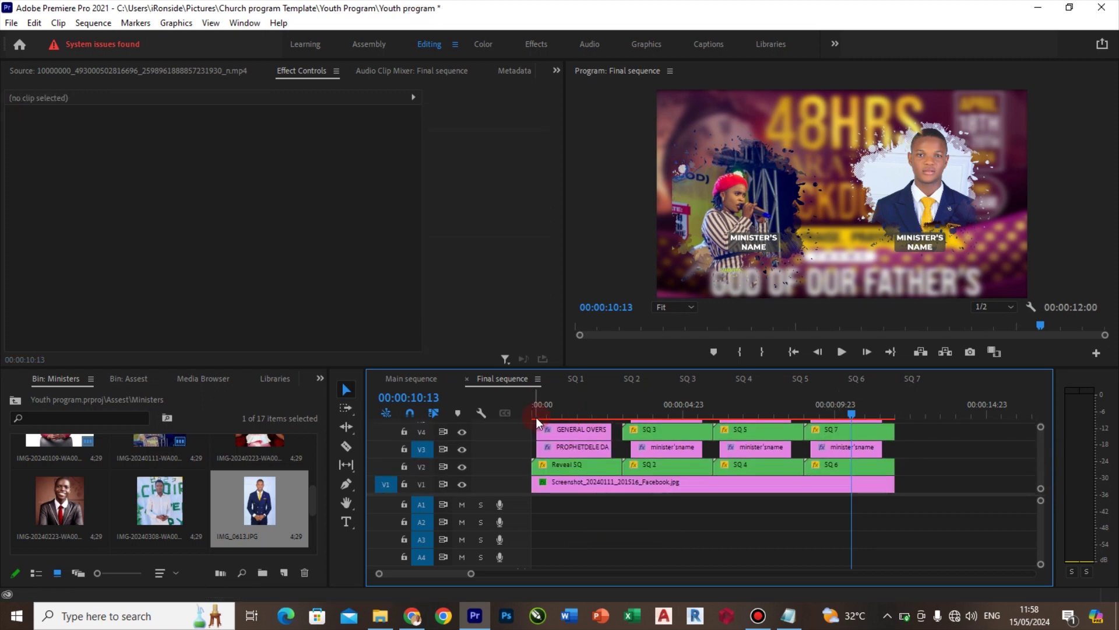
In Main sequence, shorten the Final sequence clip and delete the gap after it
left_click(411, 379)
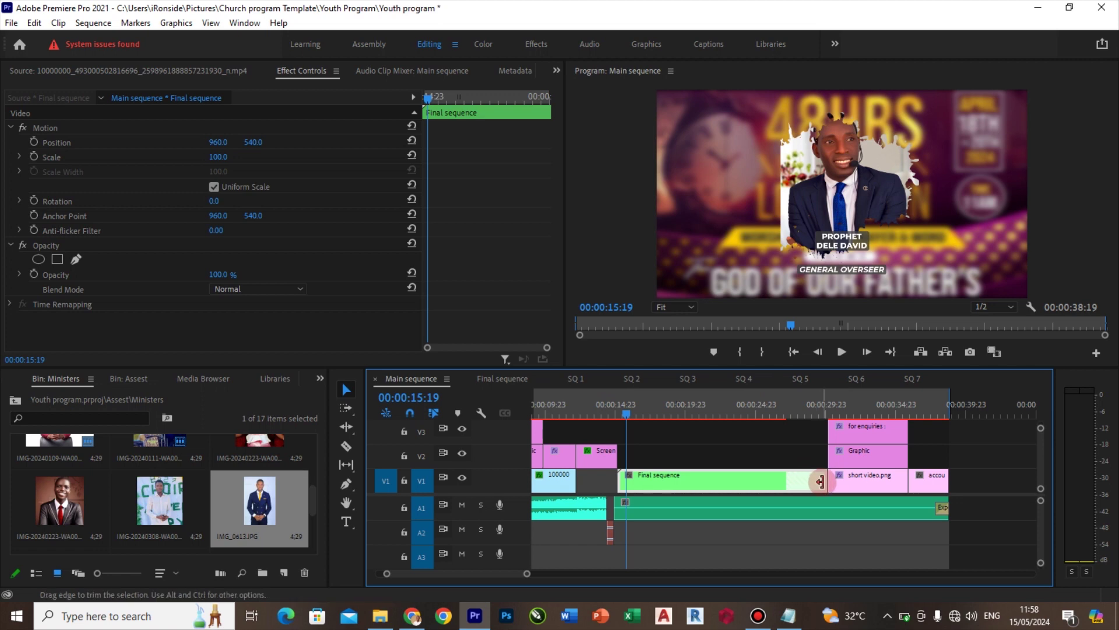
left_click_drag(813, 487, 785, 485)
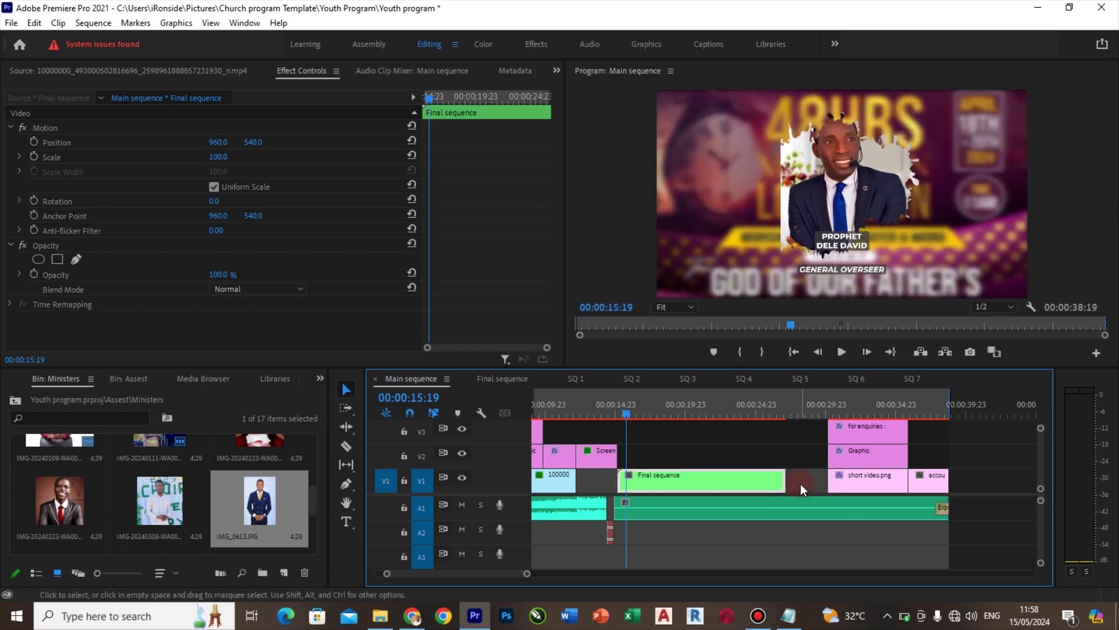
left_click(813, 480)
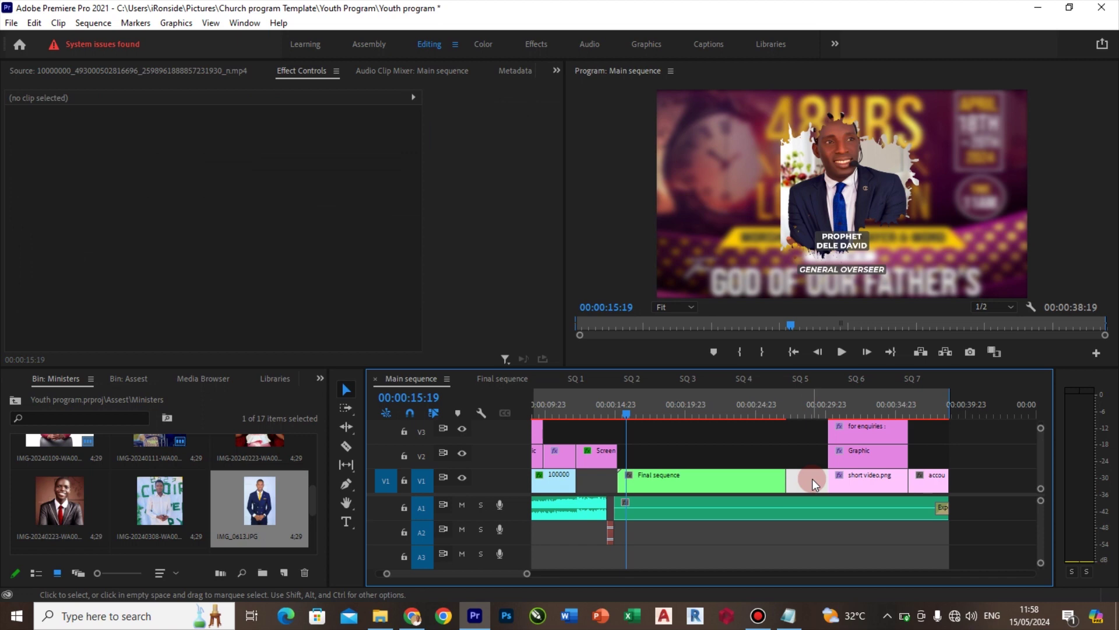
key("Delete")
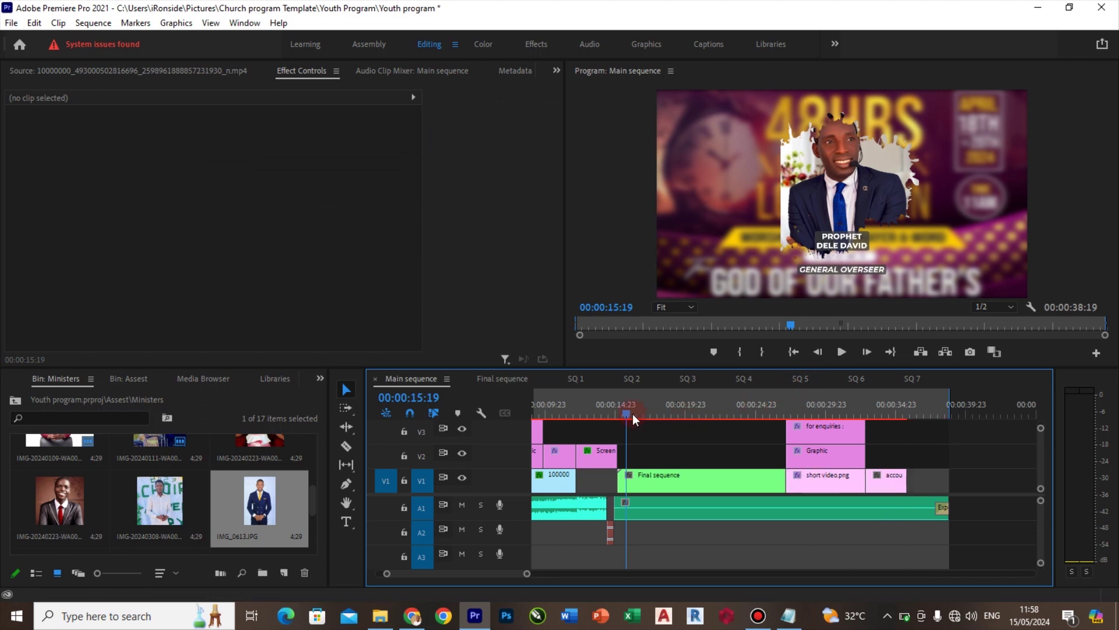
Select the short video.png placeholder and load the own video into the source viewer
left_click(803, 408)
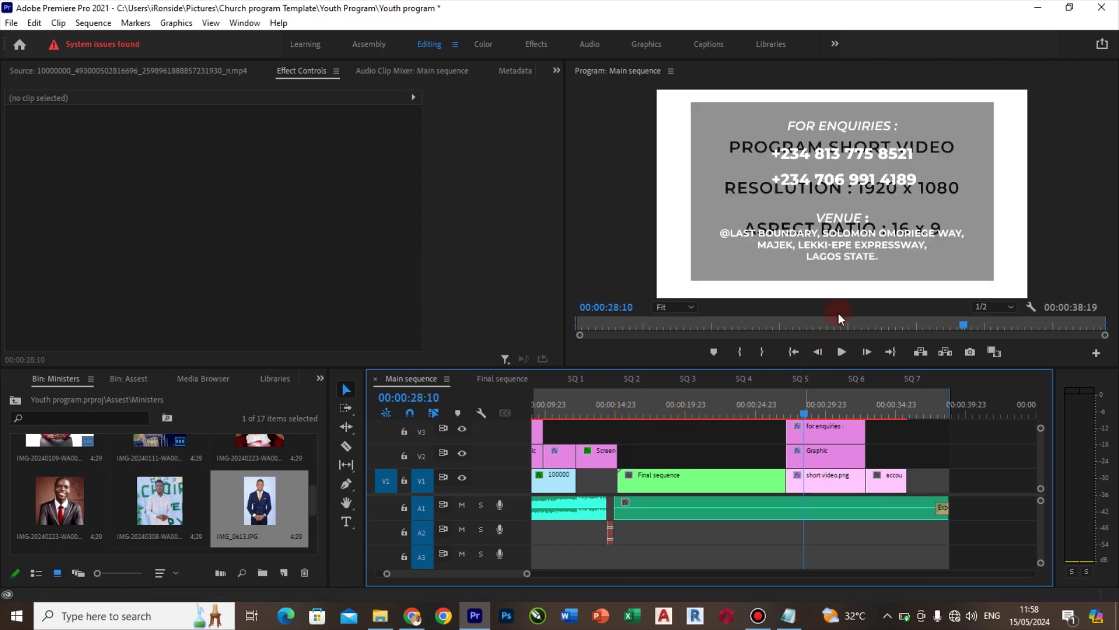
left_click(832, 484)
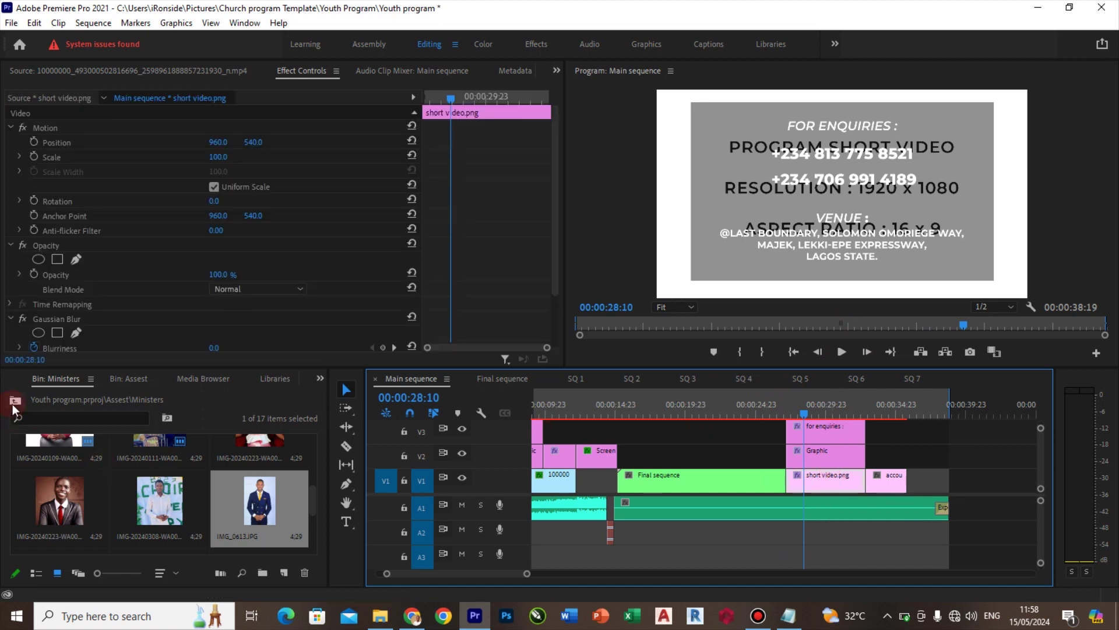
left_click(129, 379)
double_click(260, 466)
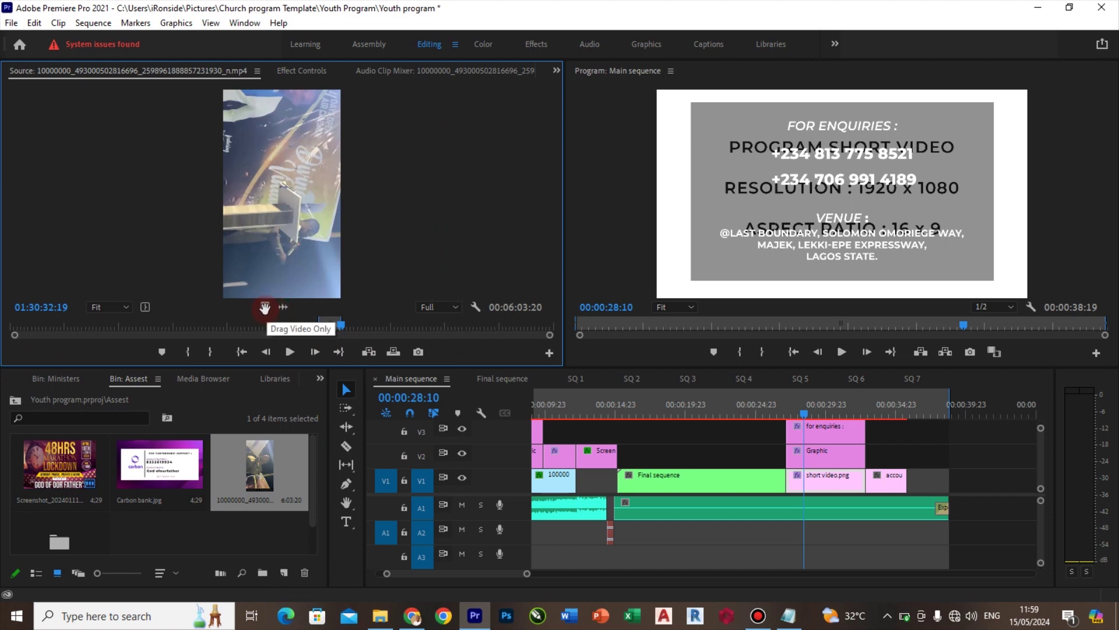
Put the phone video's picture over short video.png, then set Scale to 250 and Rotation to -90°
left_click_drag(265, 307, 833, 485)
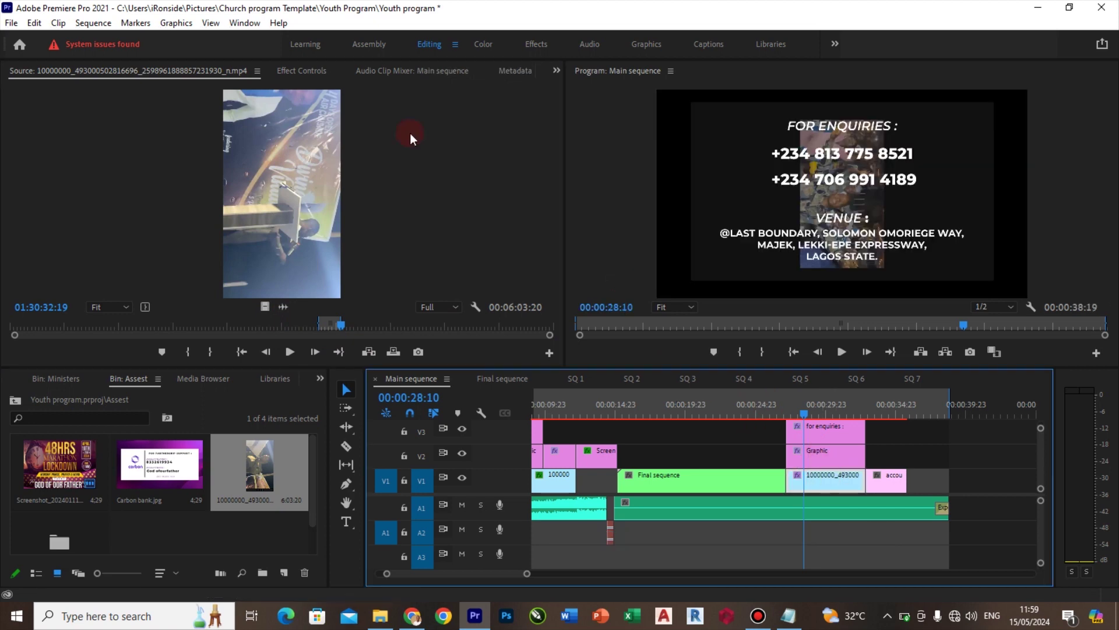
left_click(301, 71)
left_click(218, 156)
type("250")
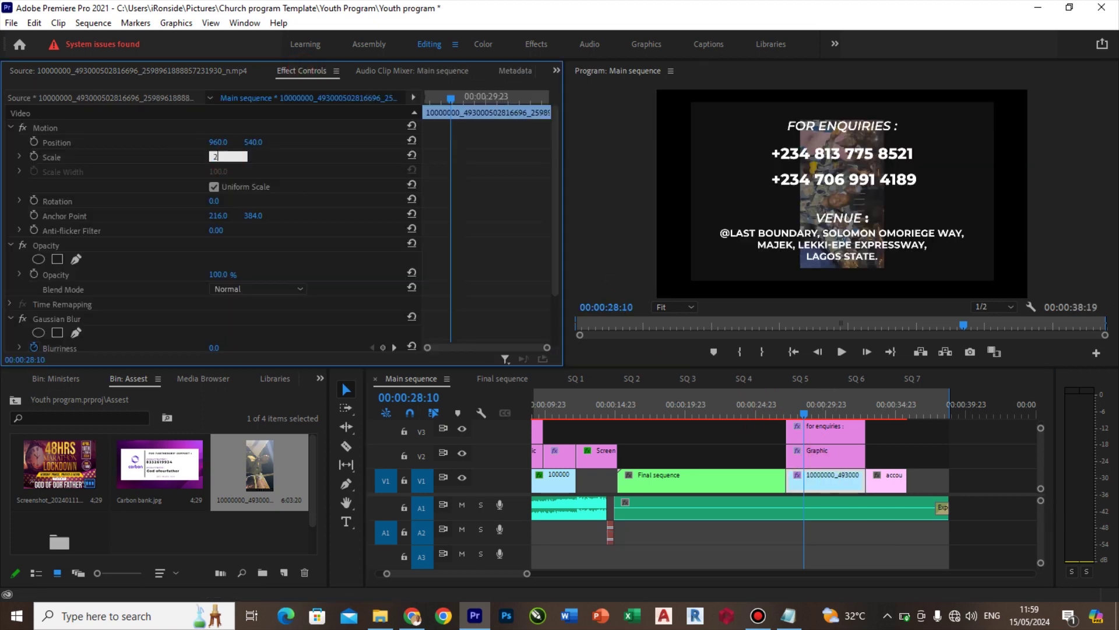
key("Return")
left_click(215, 201)
type("-90")
key("Return")
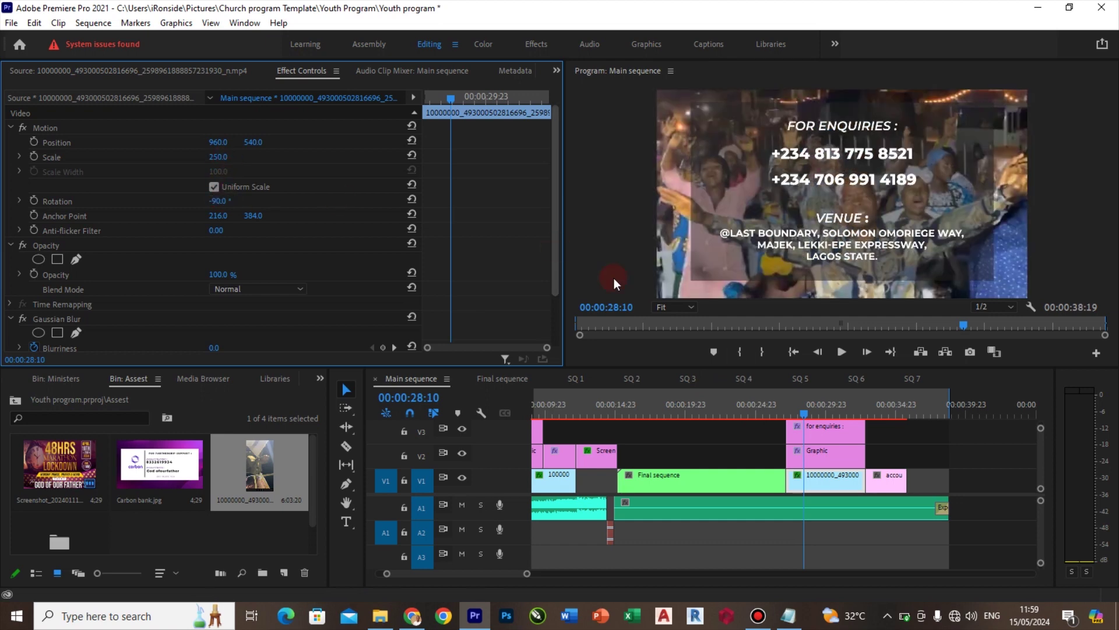
left_click(877, 404)
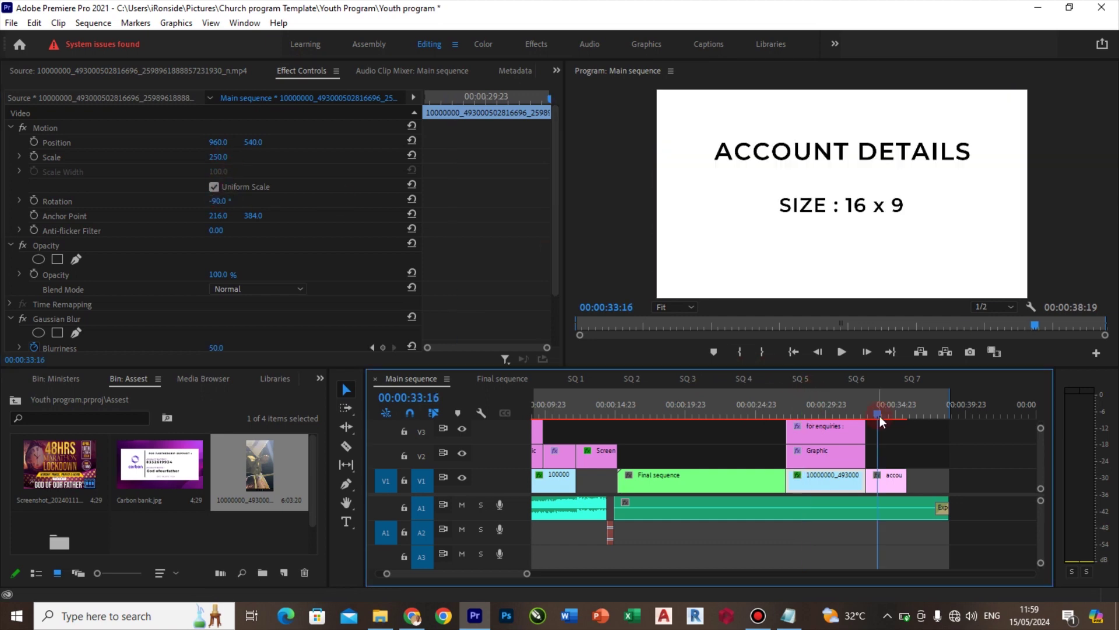
Replace the account details placeholder with Carbon bank.jpg and delete the stray Bars and Tone clip on A2
left_click(142, 455)
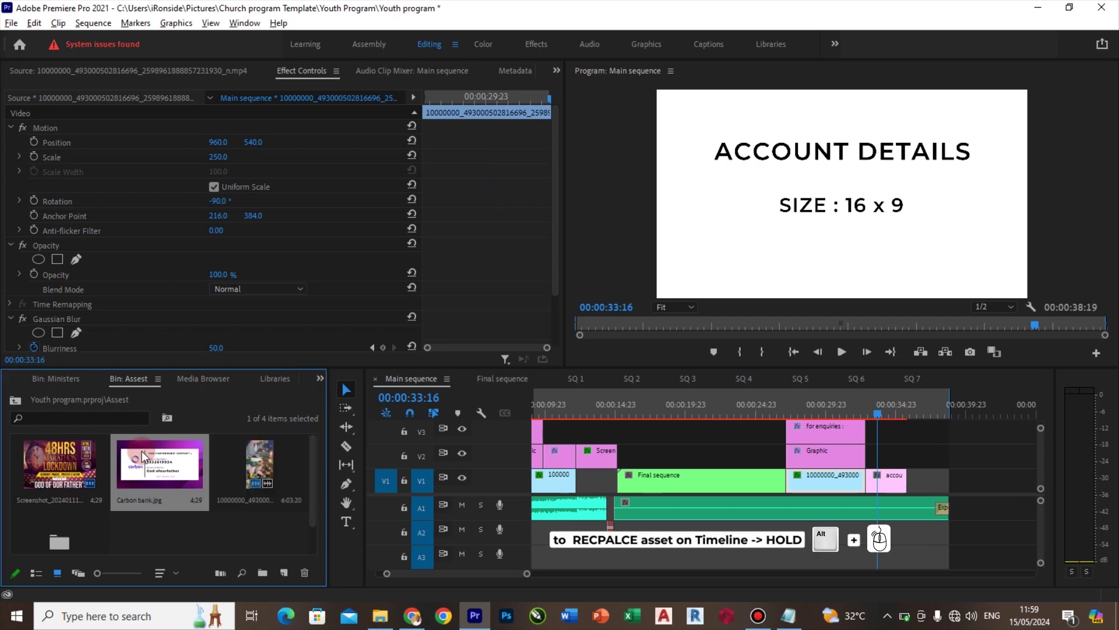
left_click_drag(142, 454, 893, 484)
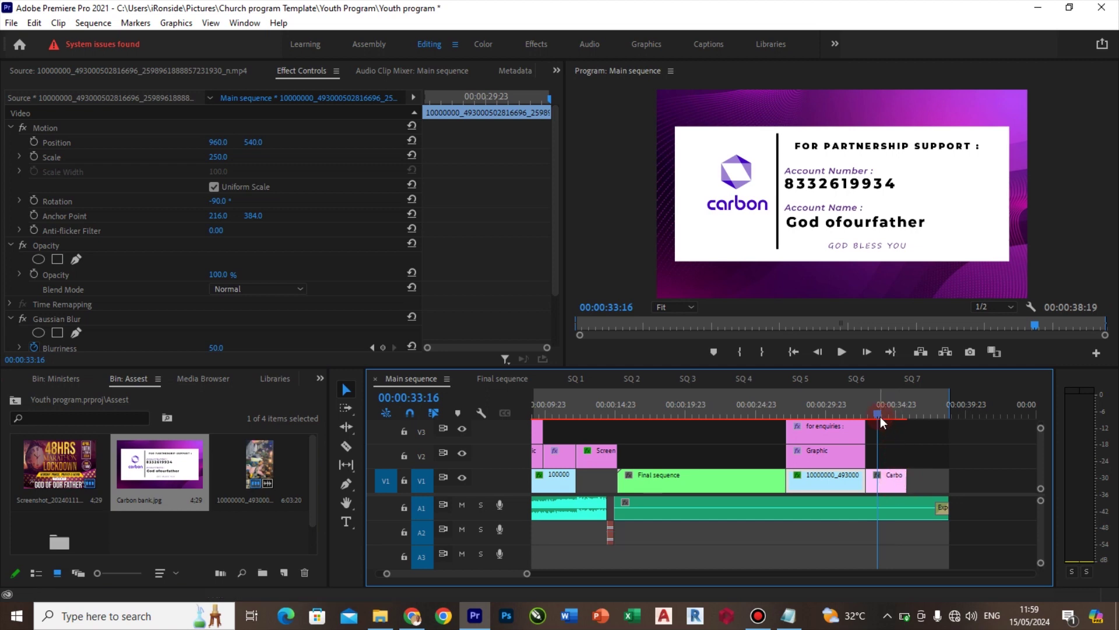
left_click_drag(880, 416, 607, 416)
left_click(611, 537)
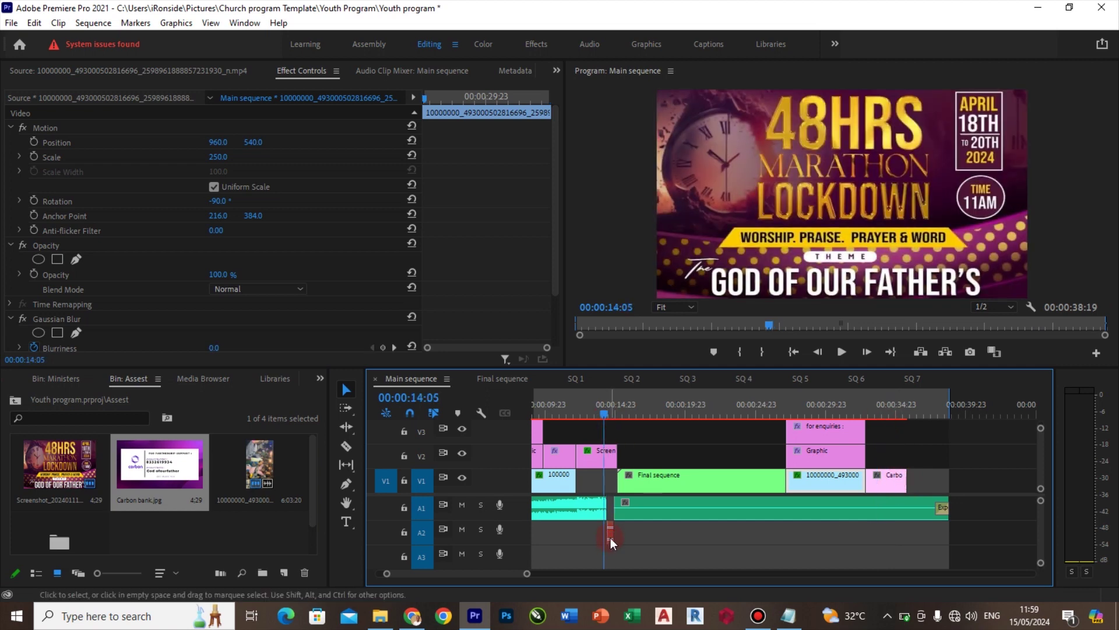
key("Delete")
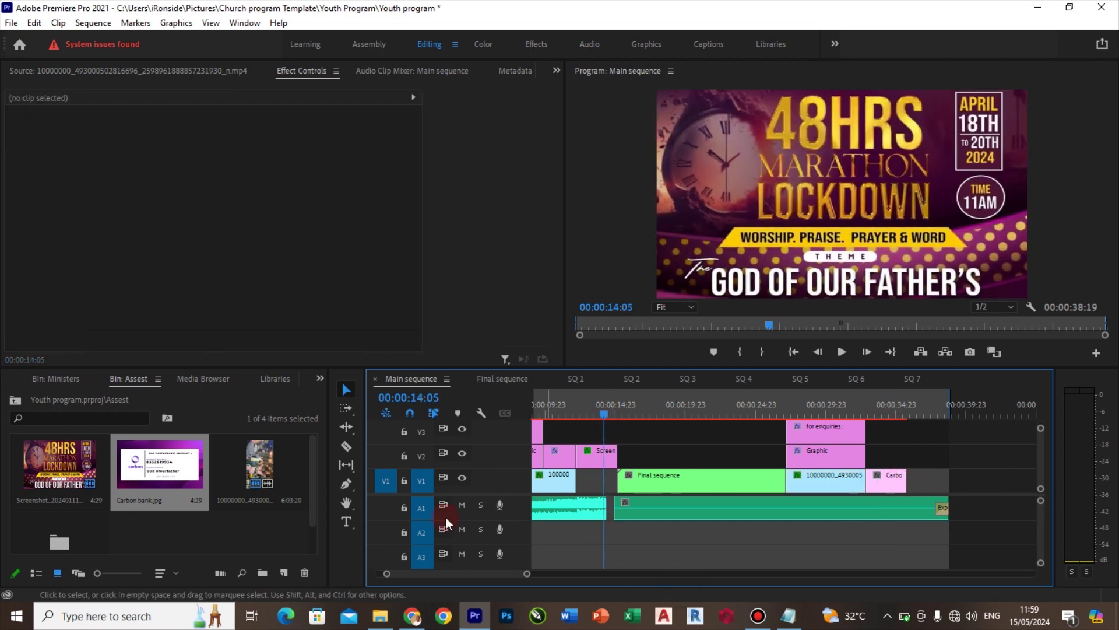
Create a new Bars and Tone item with default settings and place it at the sequence end
left_click(283, 572)
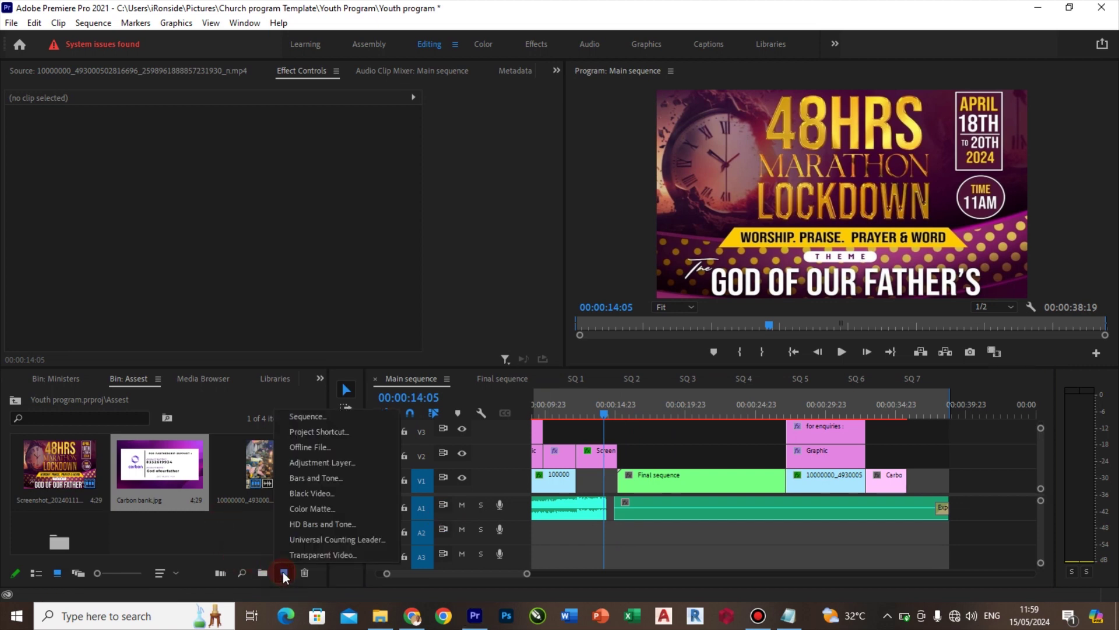
left_click(316, 478)
left_click(585, 386)
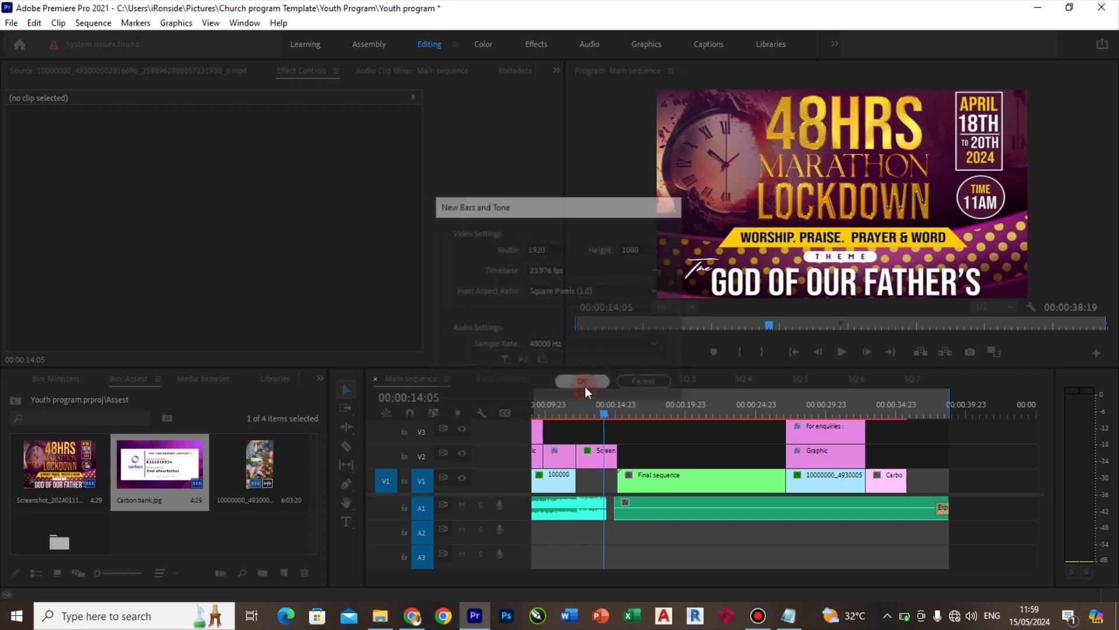
left_click_drag(142, 522, 975, 507)
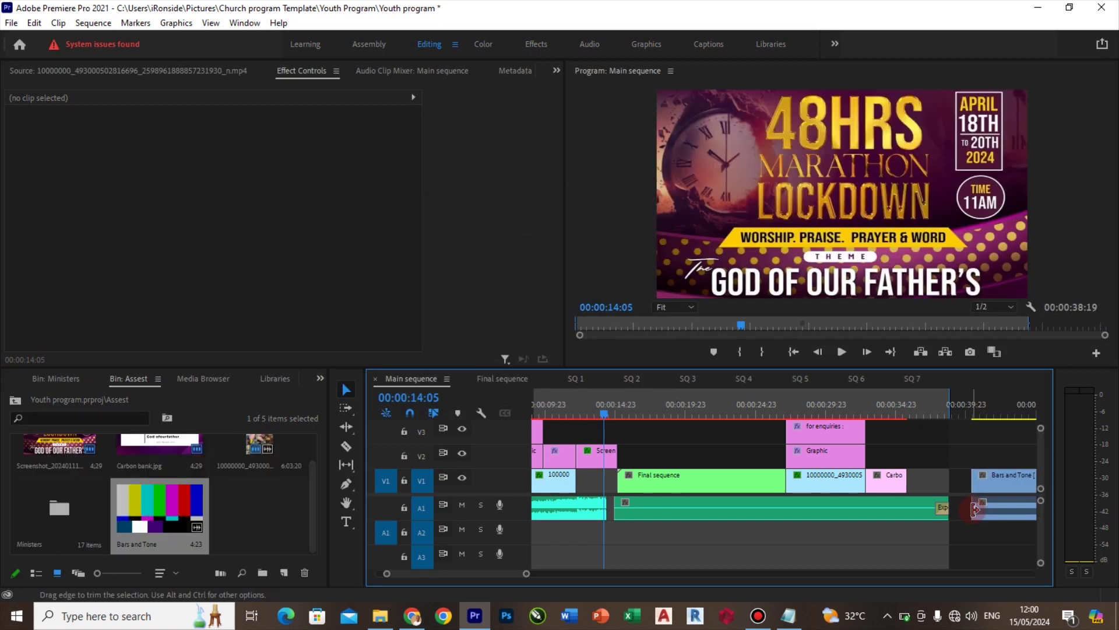
Turn off Linked Selection and move only the Bars and Tone audio to A2 near 00:00:14
left_click(434, 414)
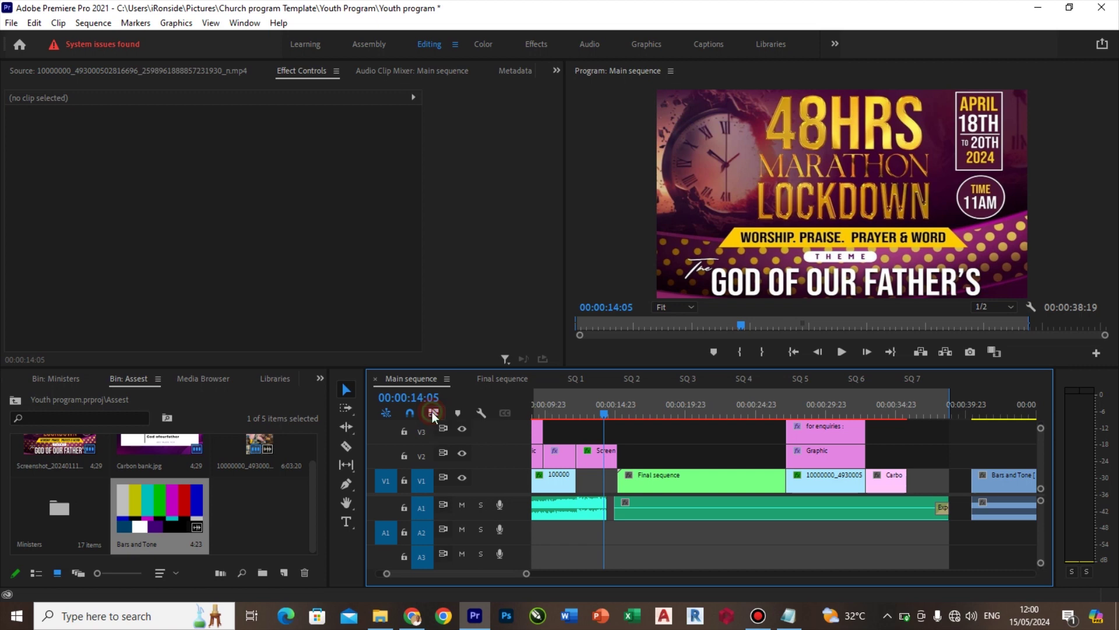
left_click(1010, 516)
left_click_drag(1010, 516, 605, 534)
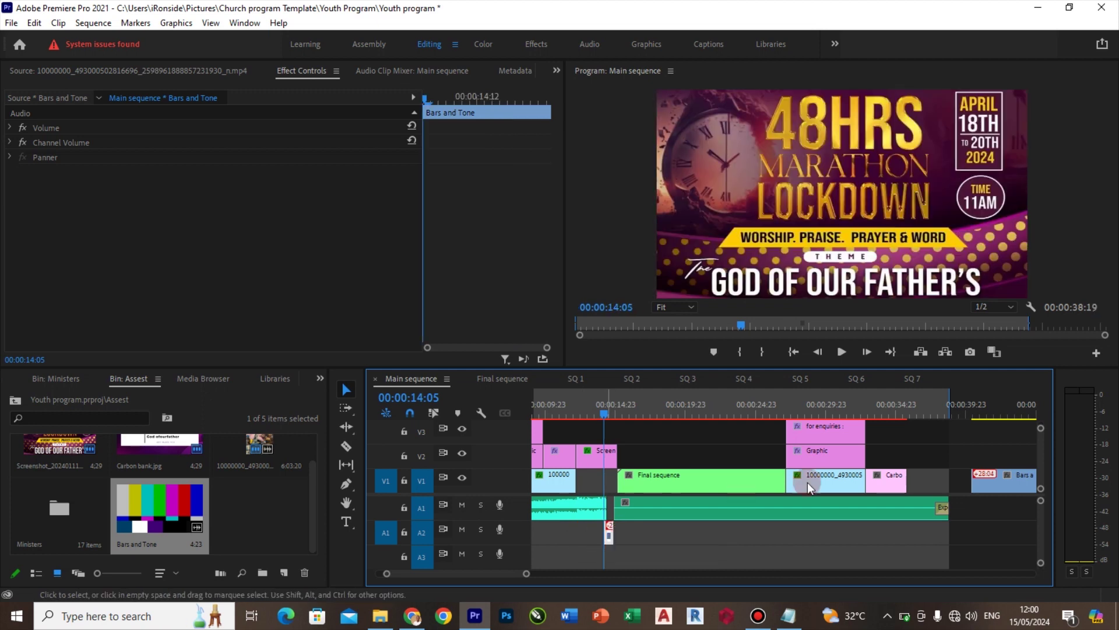
Delete the Bars and Tone video clip on V1 and play back the sequence
left_click(1019, 487)
key("Delete")
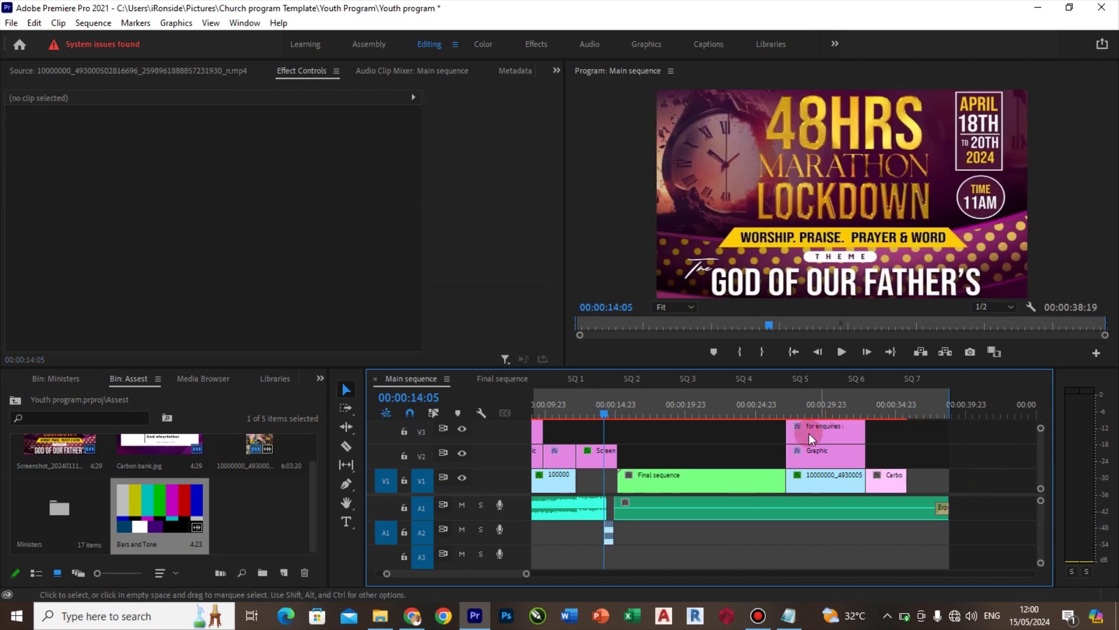
left_click(656, 534)
key("space")
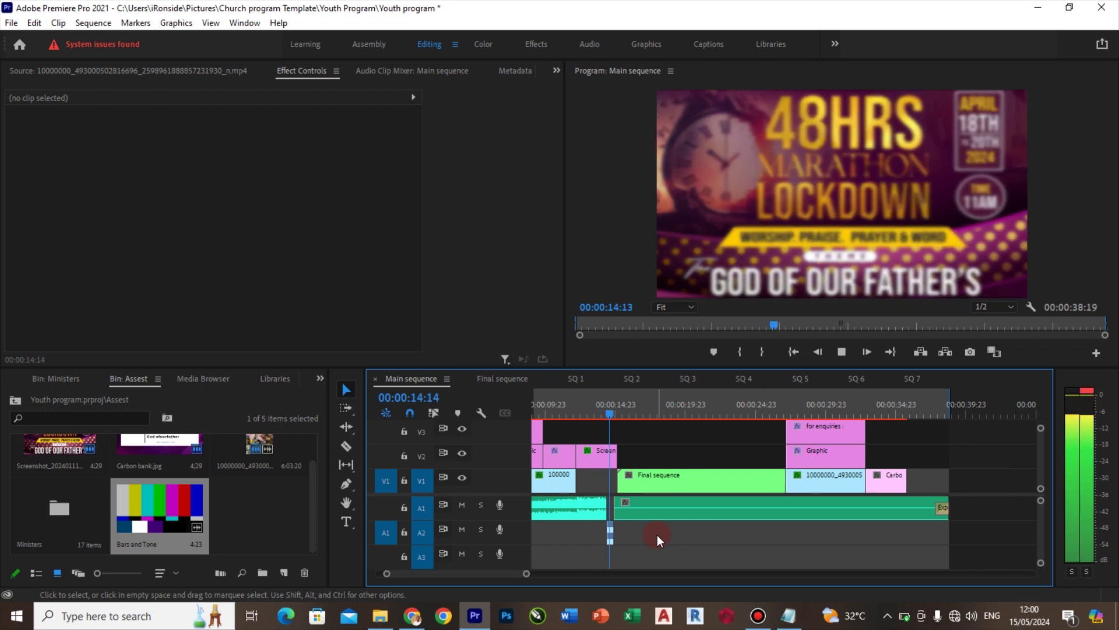
Trim the end of the A1 music so it finishes with the Carbon bank clip, at 00:00:20:21
left_click_drag(622, 412, 884, 415)
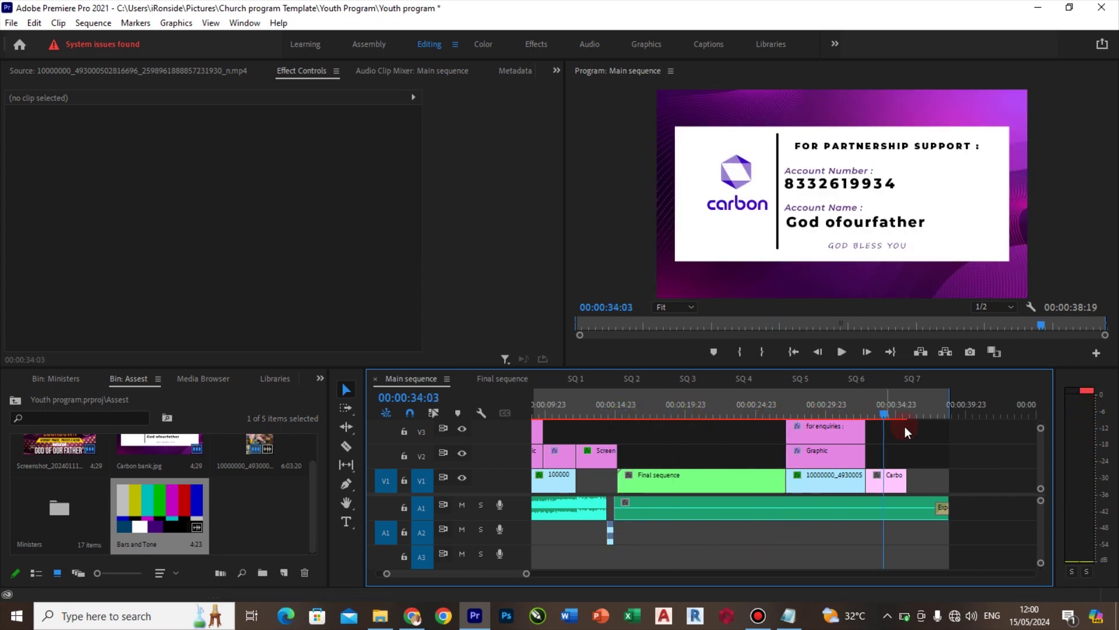
left_click_drag(940, 508, 906, 508)
left_click_drag(951, 407, 720, 408)
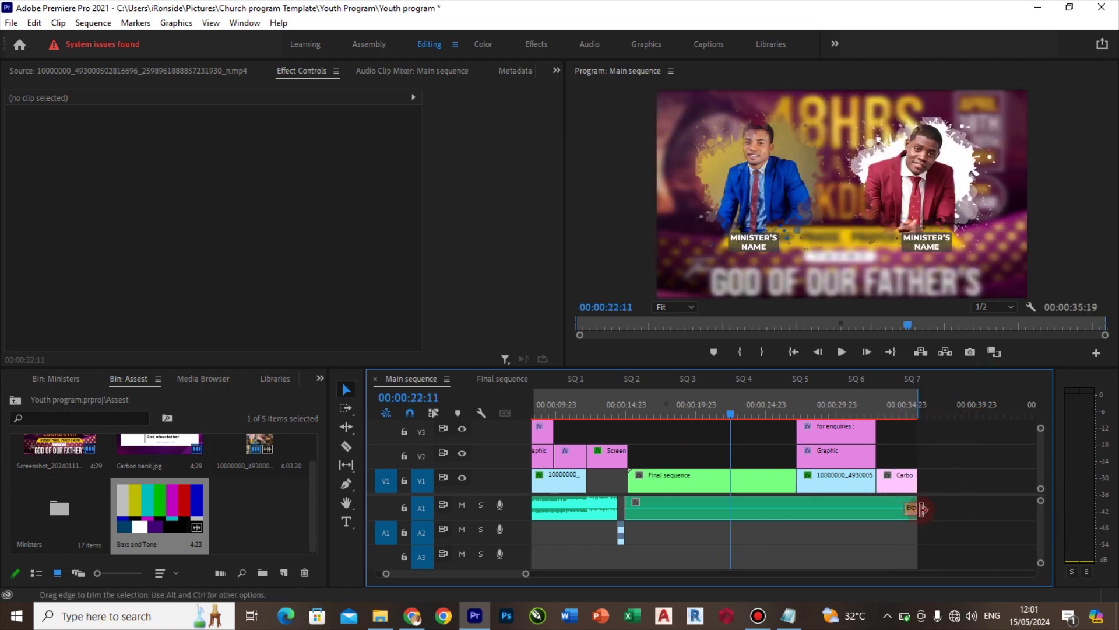
left_click(686, 516)
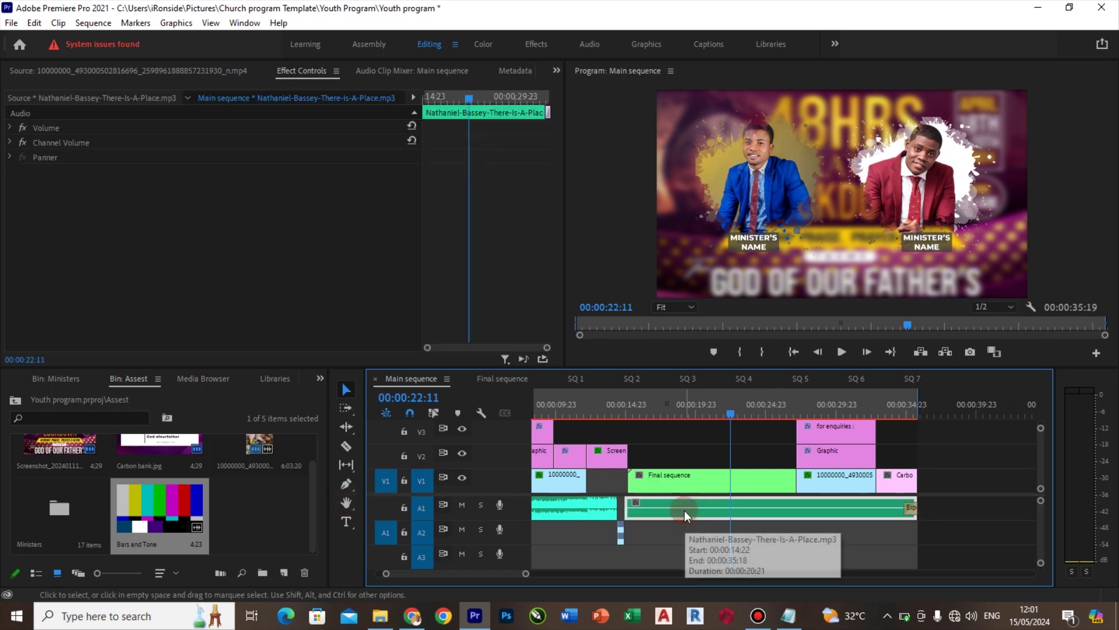
left_click(15, 400)
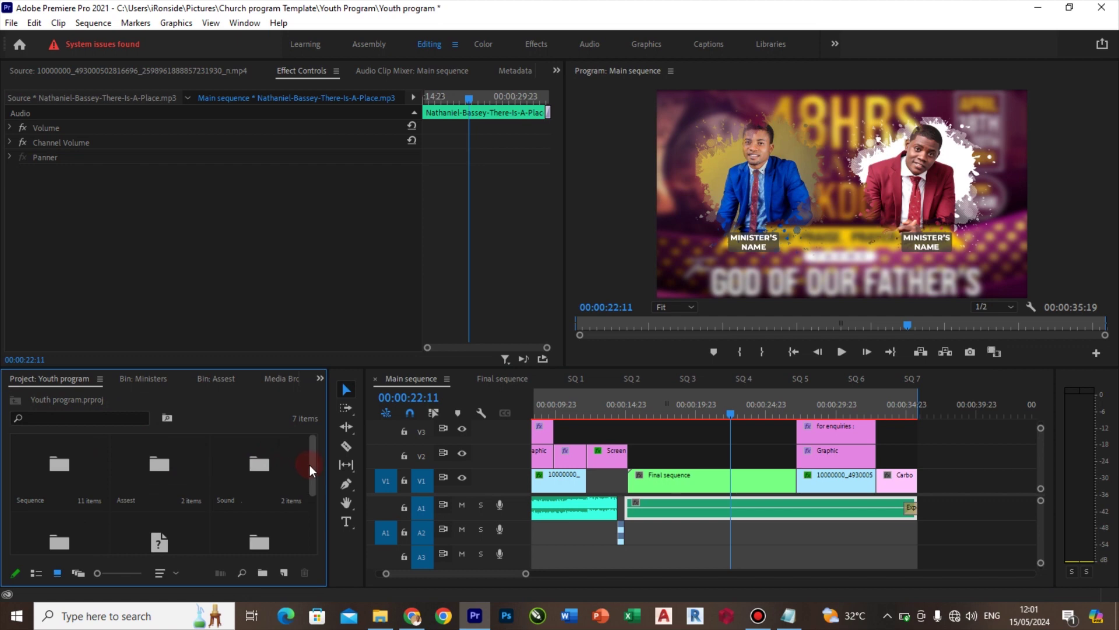
Mark In at 00;04;00;10 and an Out point on Worthy of My Praise in the Source monitor
left_click_drag(309, 463, 307, 502)
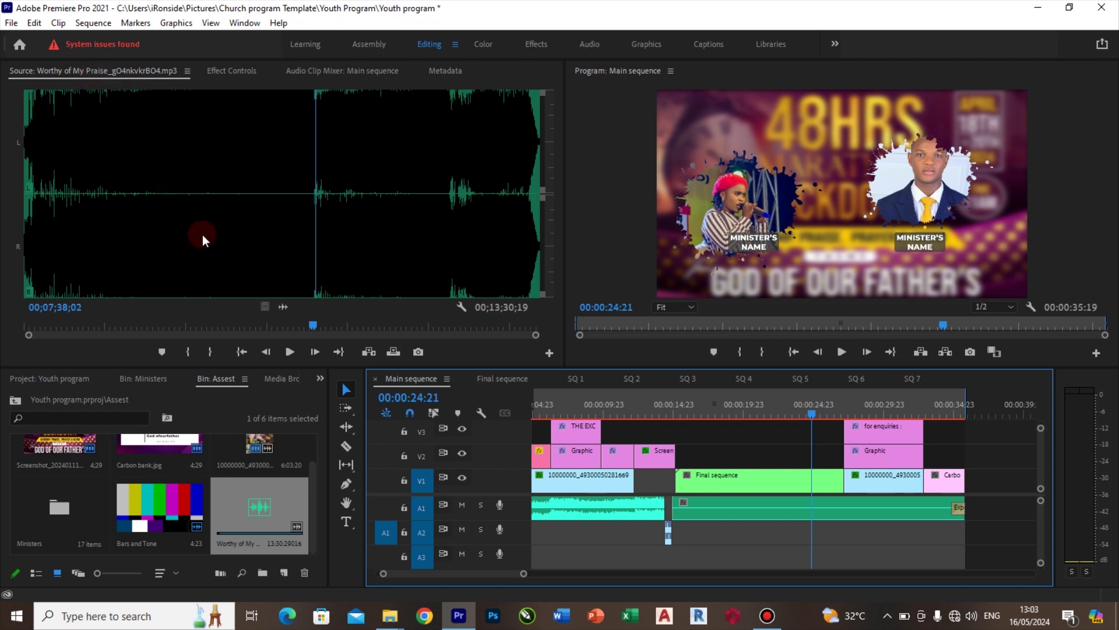
left_click(172, 308)
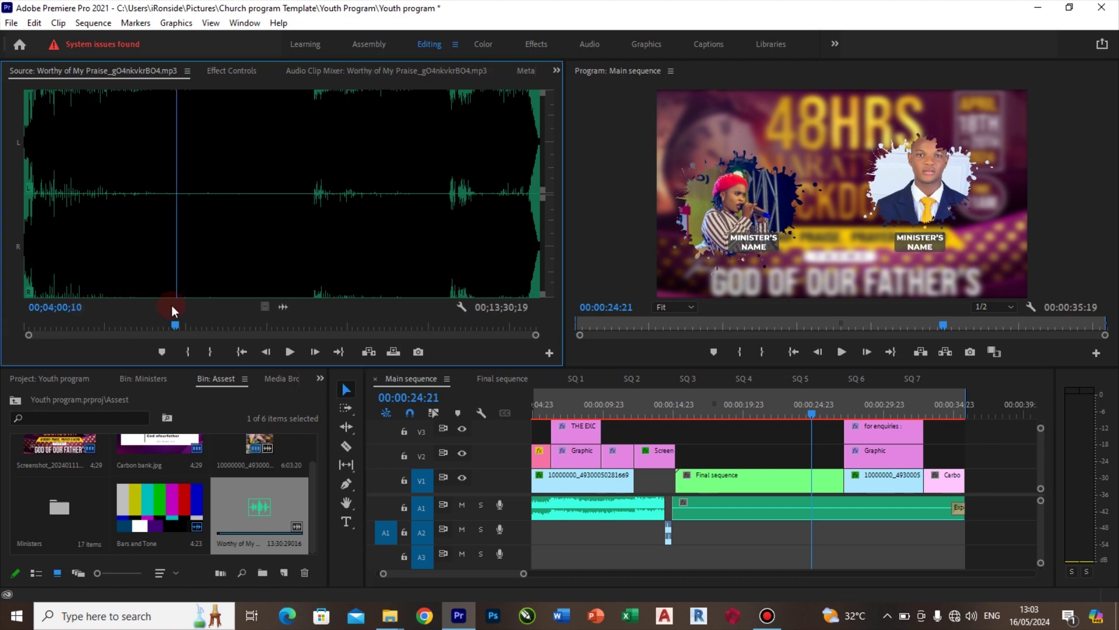
key("i")
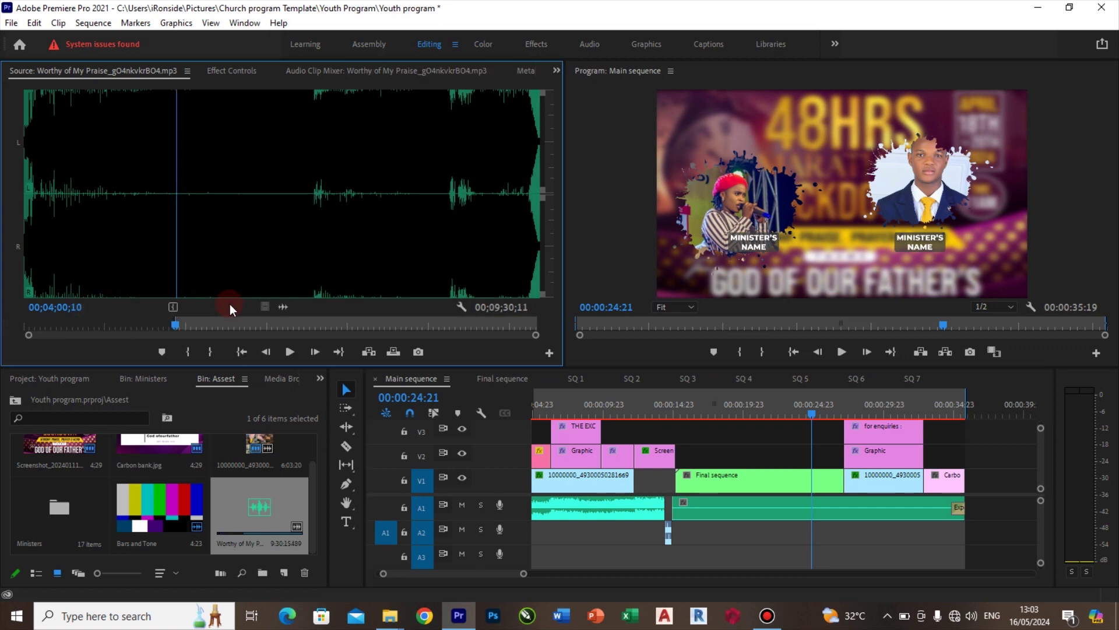
left_click_drag(180, 324, 231, 324)
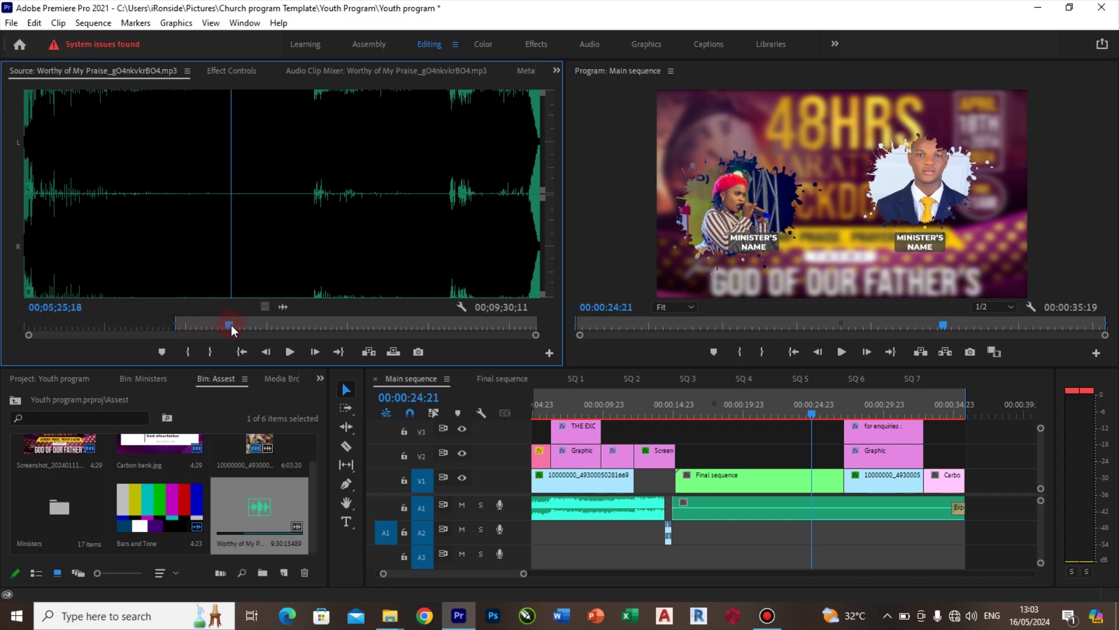
key("o")
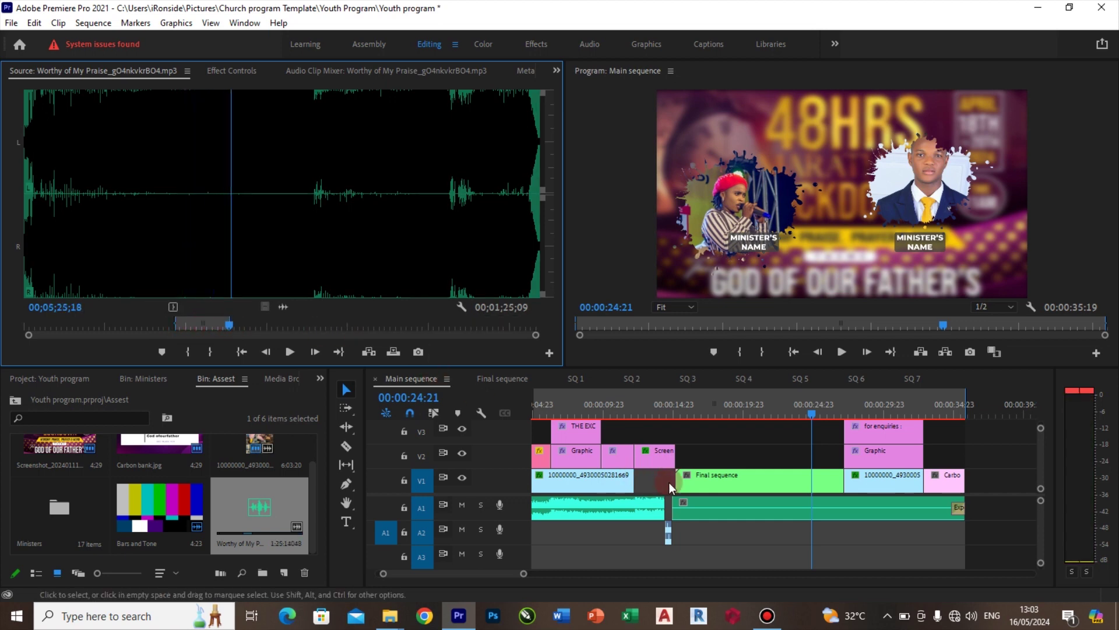
Replace the old Nathaniel-Bassey music on A1 with the marked song audio
left_click(768, 513)
key("Delete")
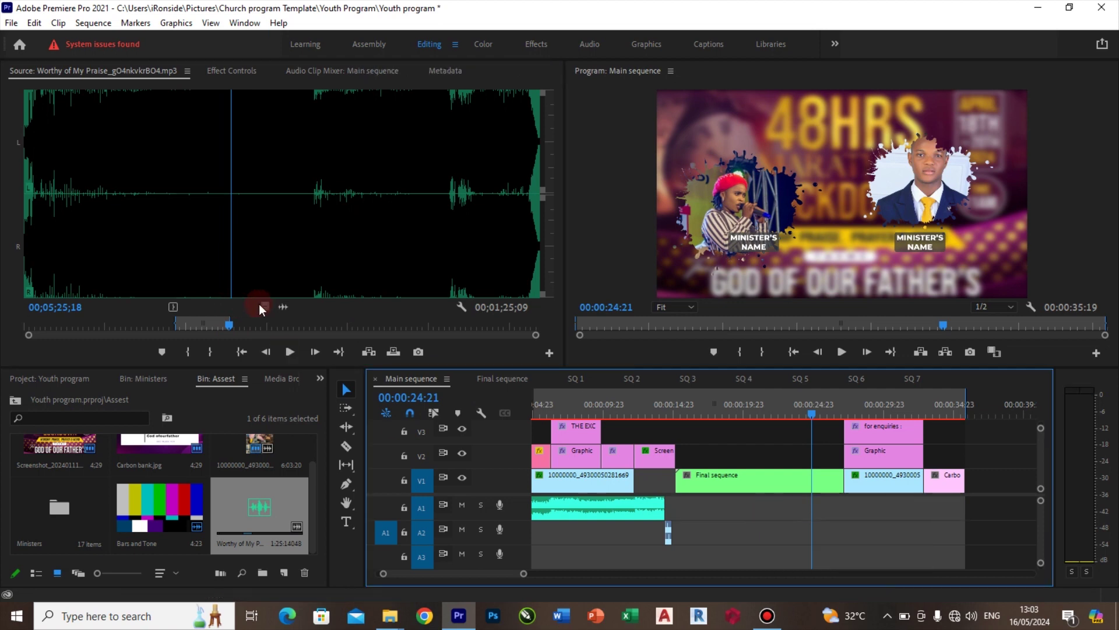
left_click_drag(286, 308, 703, 507)
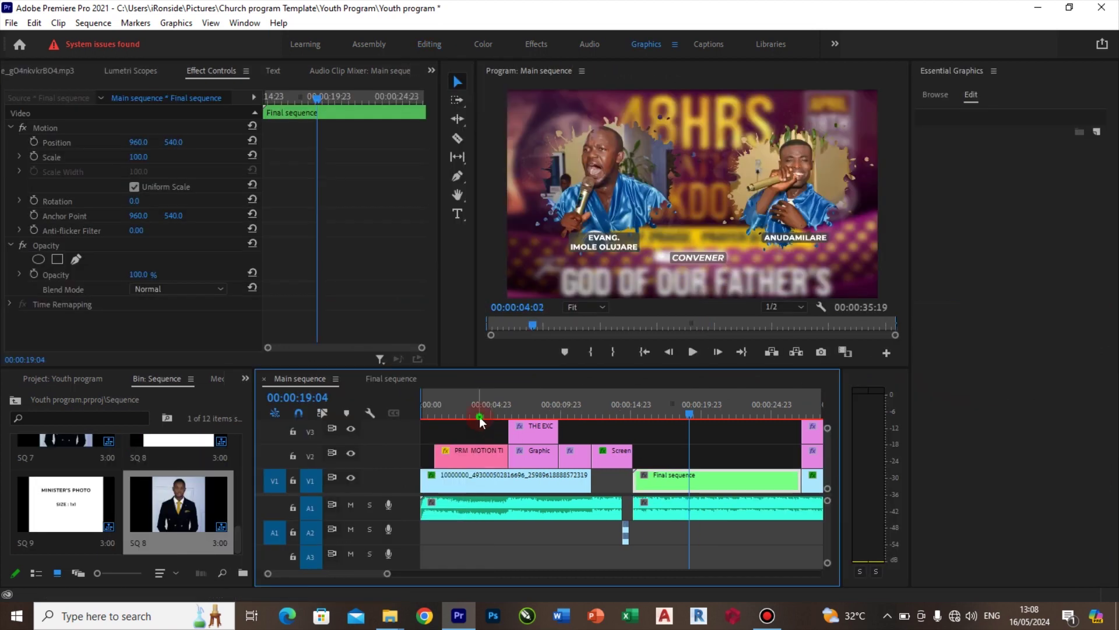
Select the PRM MOTION TITLE clip on V2 and load its editable text in Essential Graphics
left_click(479, 416)
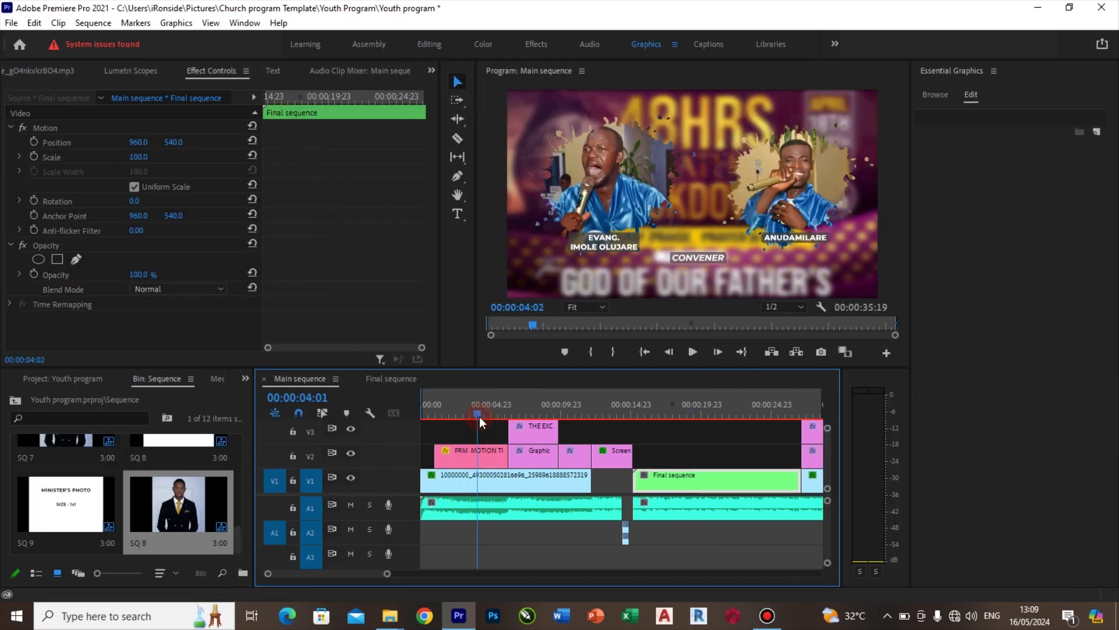
left_click(491, 447)
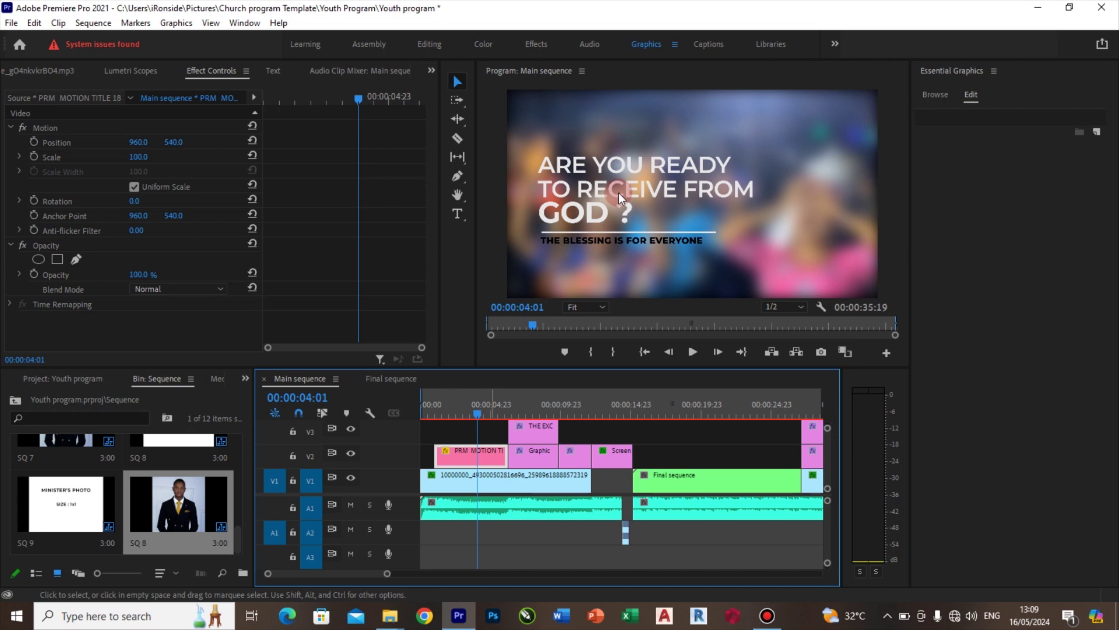
left_click(487, 461)
left_click(880, 219)
left_click(970, 97)
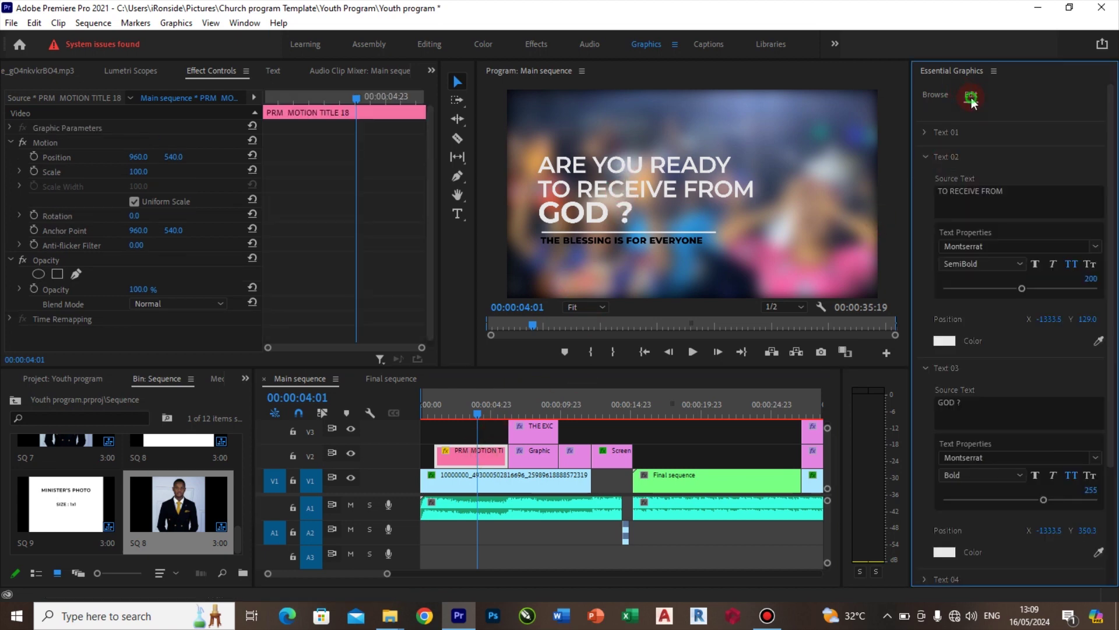
Expand the title's text layers from Text 01 through Text 04
left_click(986, 241)
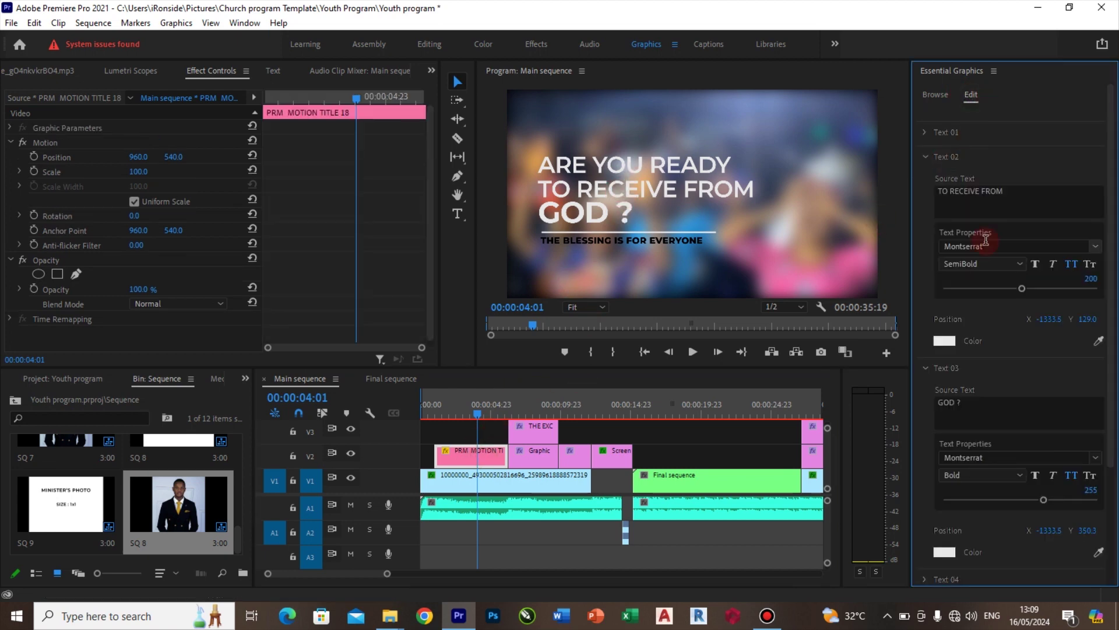
left_click(925, 132)
left_click(706, 166)
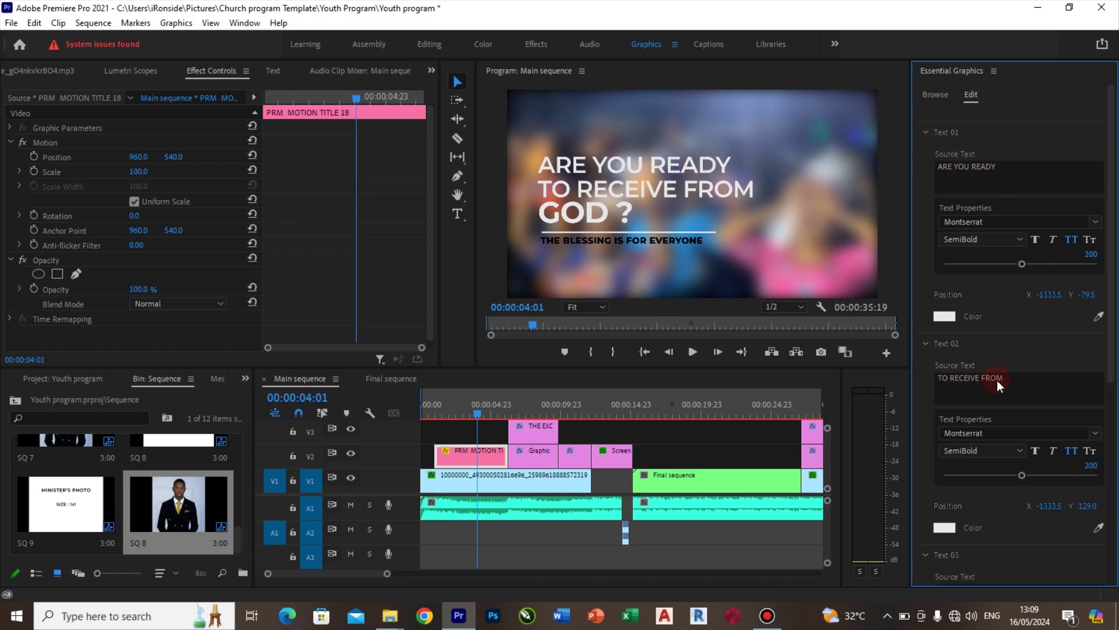
left_click(1048, 302)
scroll(1108, 309, "down", 3)
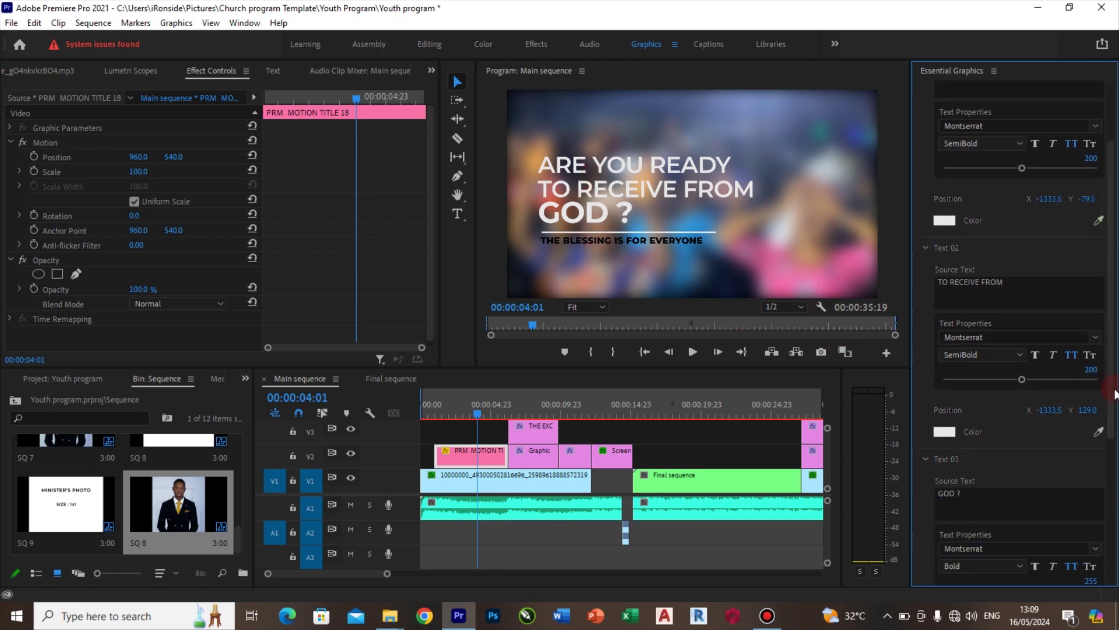
scroll(1115, 394, "down", 5)
left_click(946, 424)
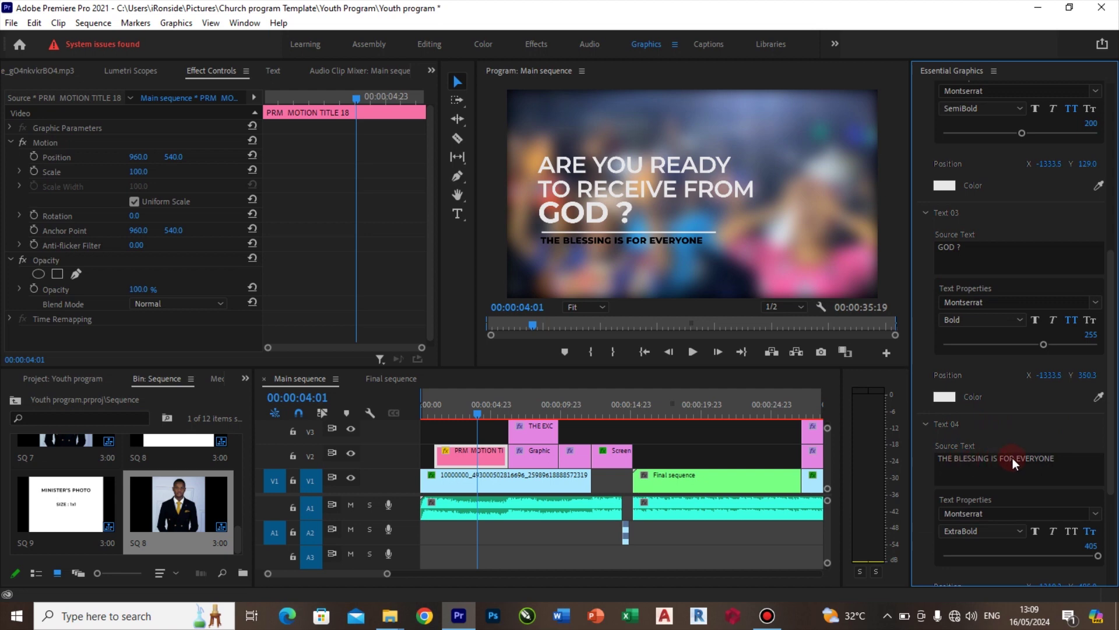
scroll(614, 530, "down", 3)
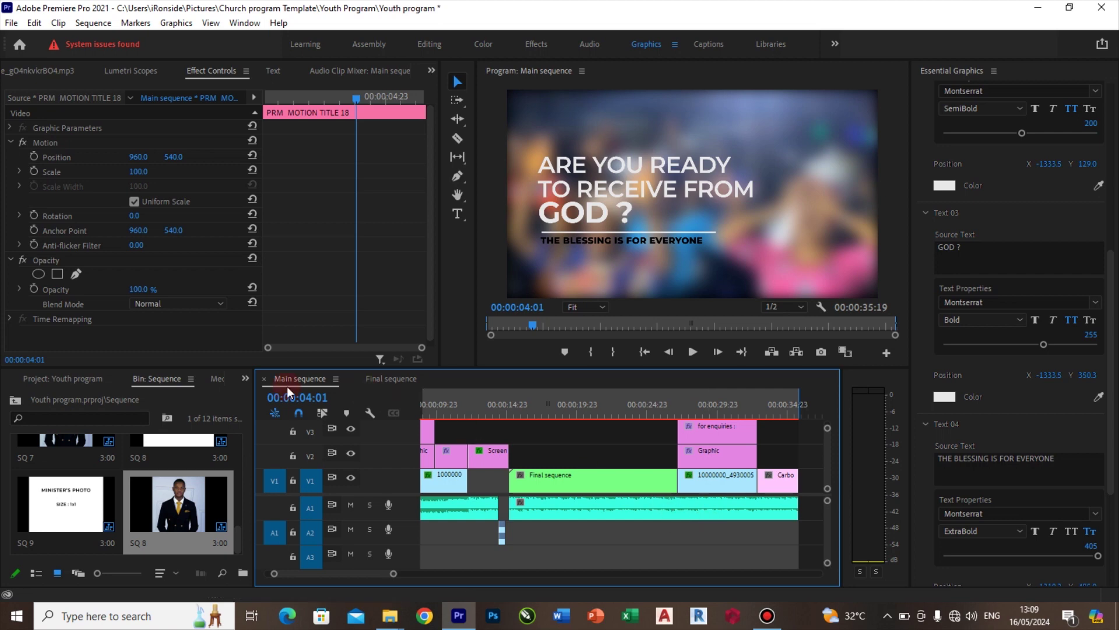
Search the Effects panel for 'expo' and add Exponential Fade to the end of the A1 song
left_click(245, 381)
left_click(269, 442)
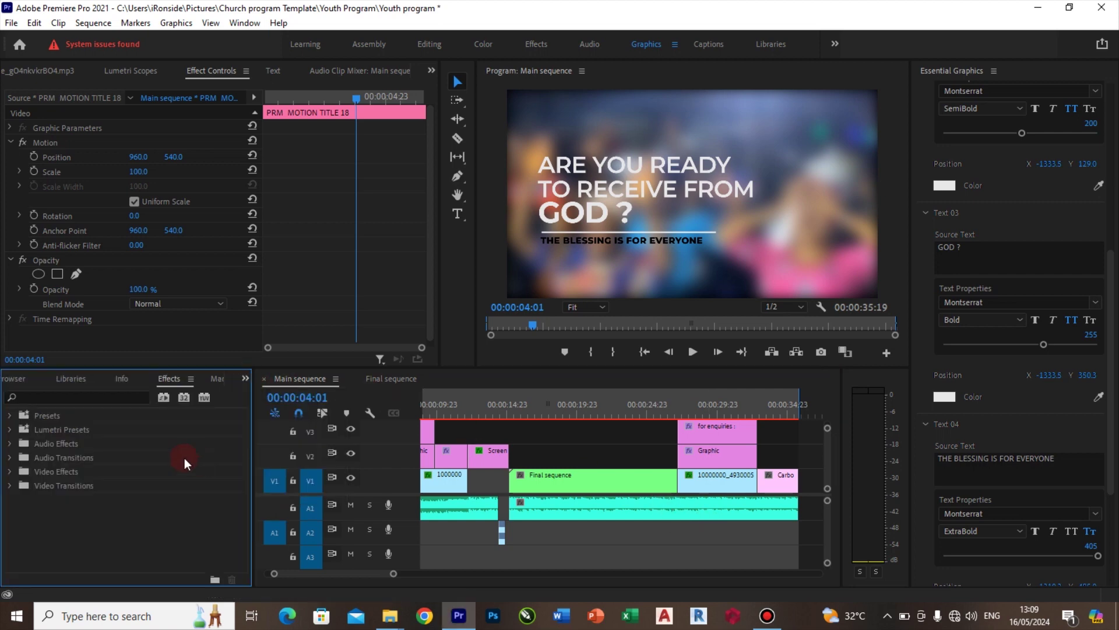
left_click(115, 399)
type("expo")
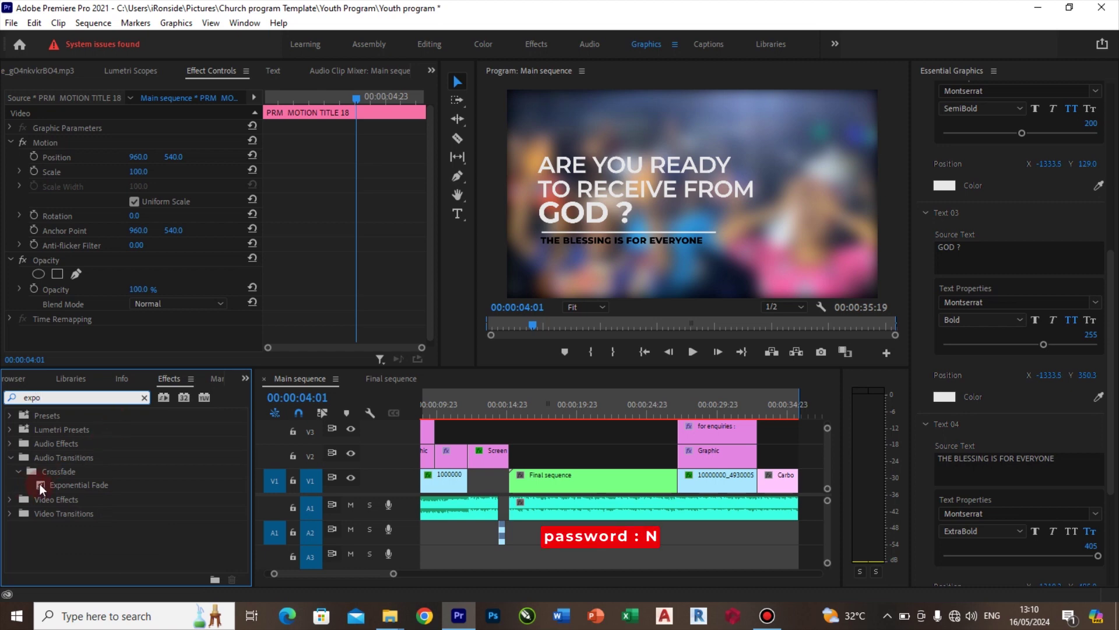
left_click_drag(64, 484, 286, 476)
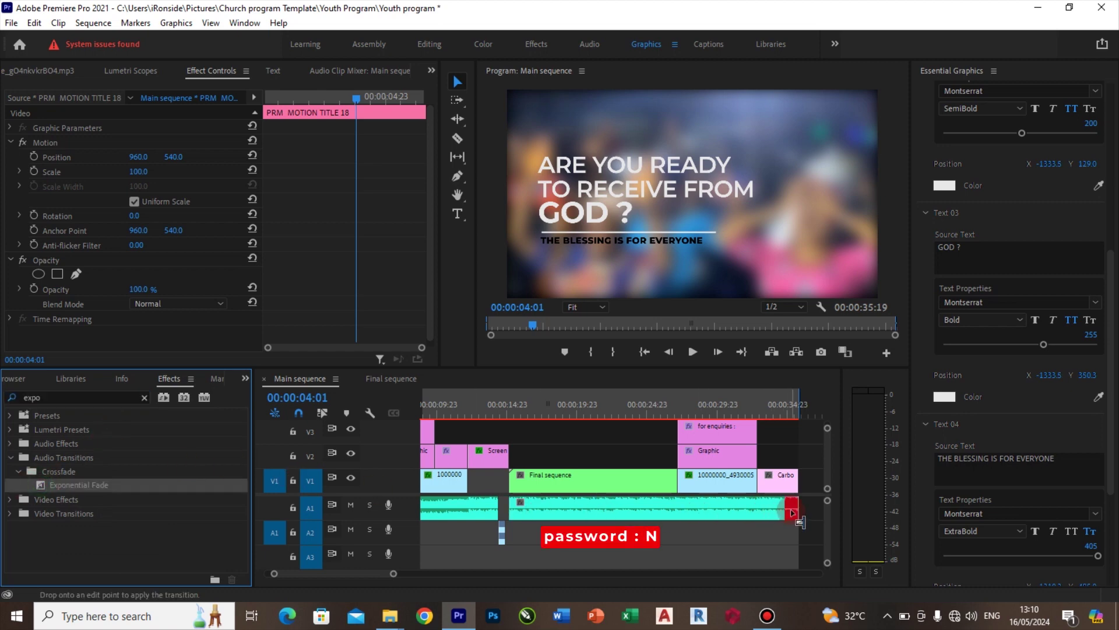
left_click_drag(793, 513, 793, 513)
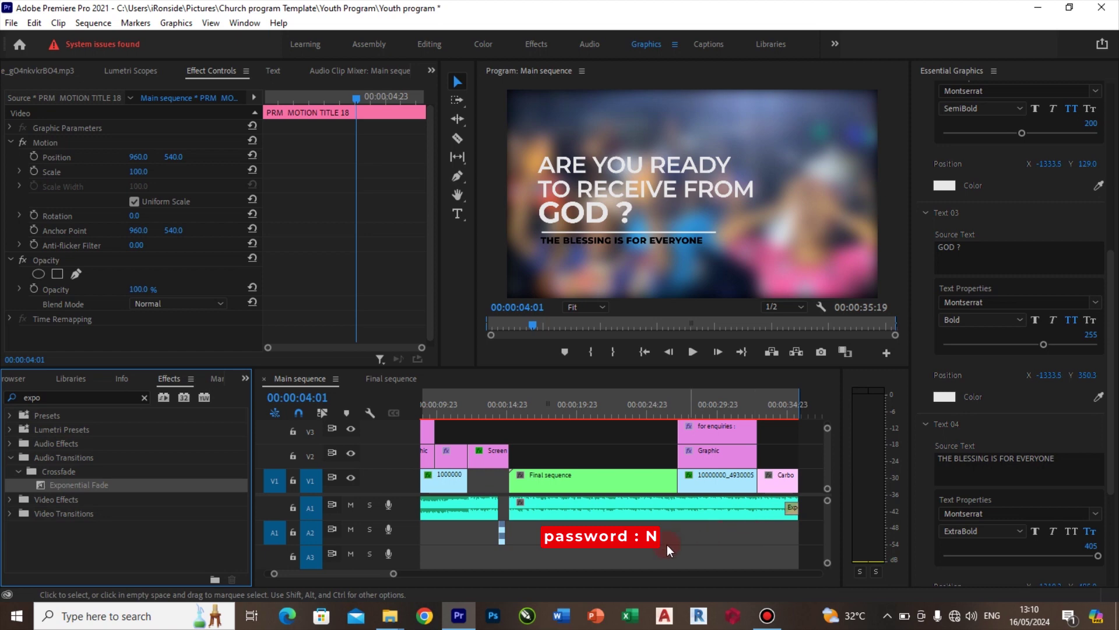